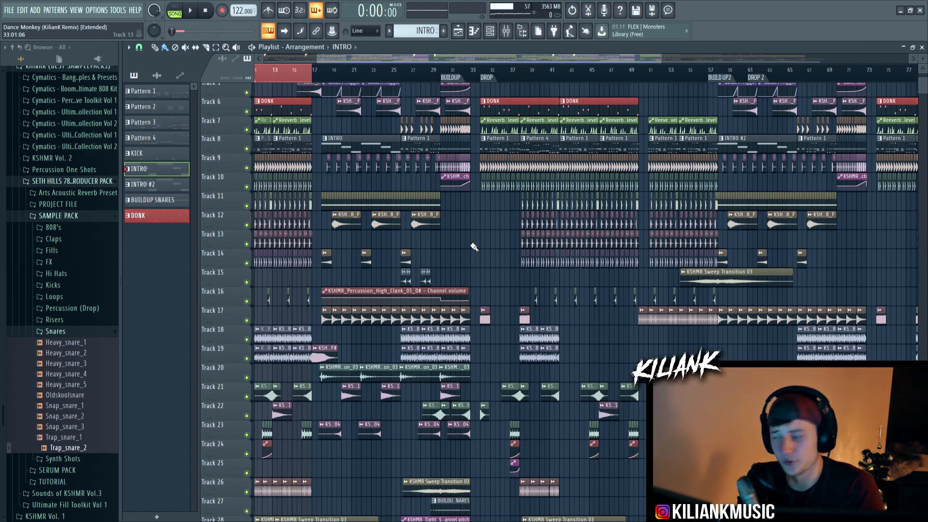
Step: Examine the remix's full arrangement in the playlist, from the intros through the buildups and drops
key("space")
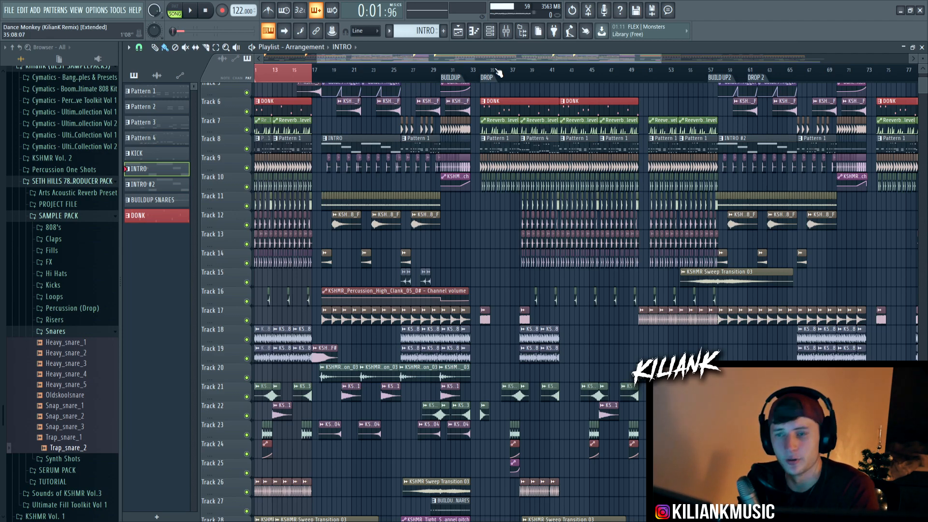
scroll(487, 95, "up", 3)
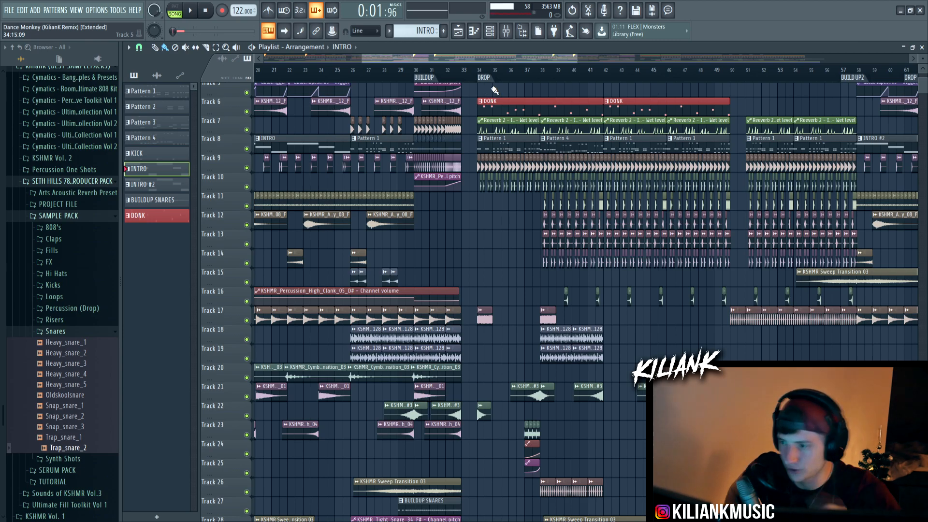
scroll(483, 92, "down", 5)
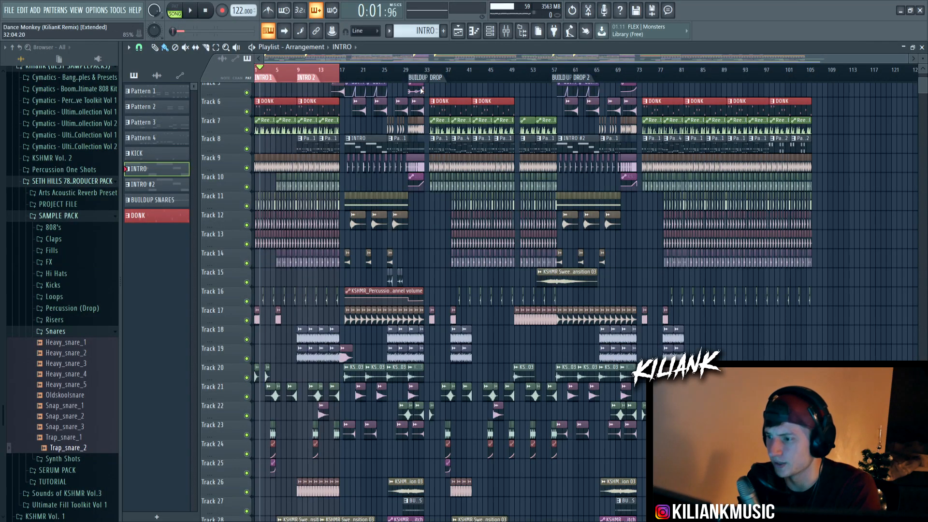
scroll(435, 88, "down", 2)
scroll(356, 83, "up", 4)
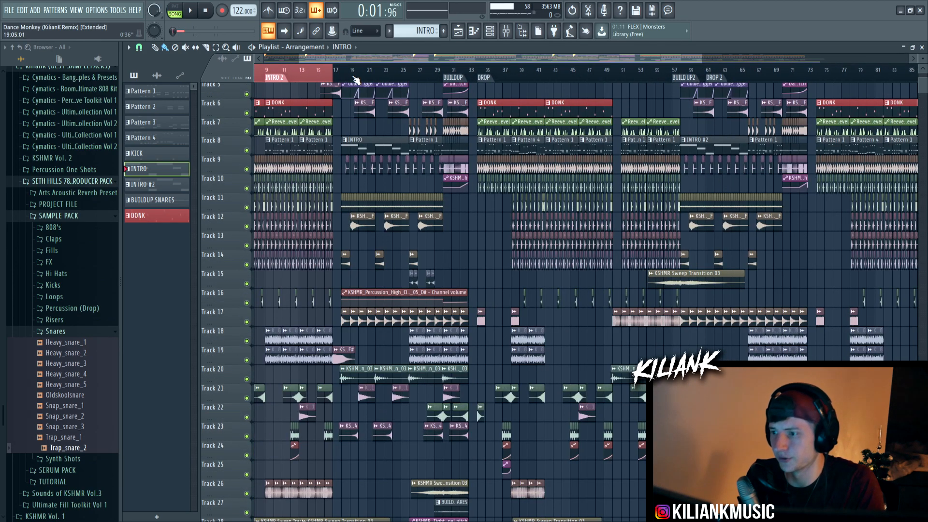
left_click_drag(328, 74, 337, 75)
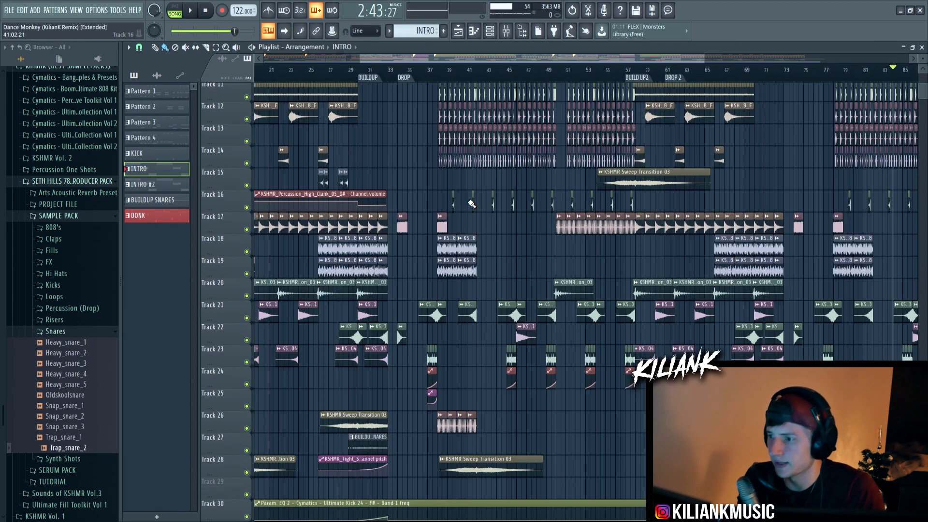
scroll(464, 198, "down", 4)
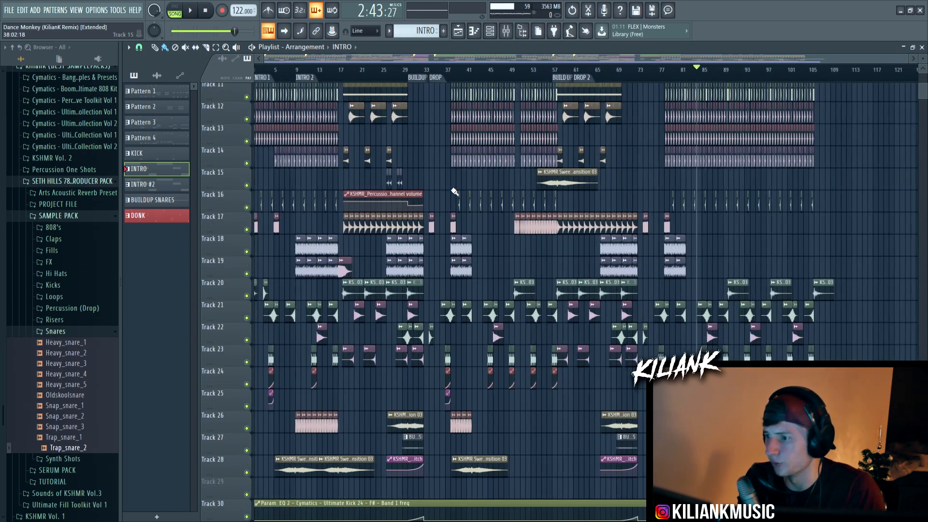
scroll(433, 164, "down", 2)
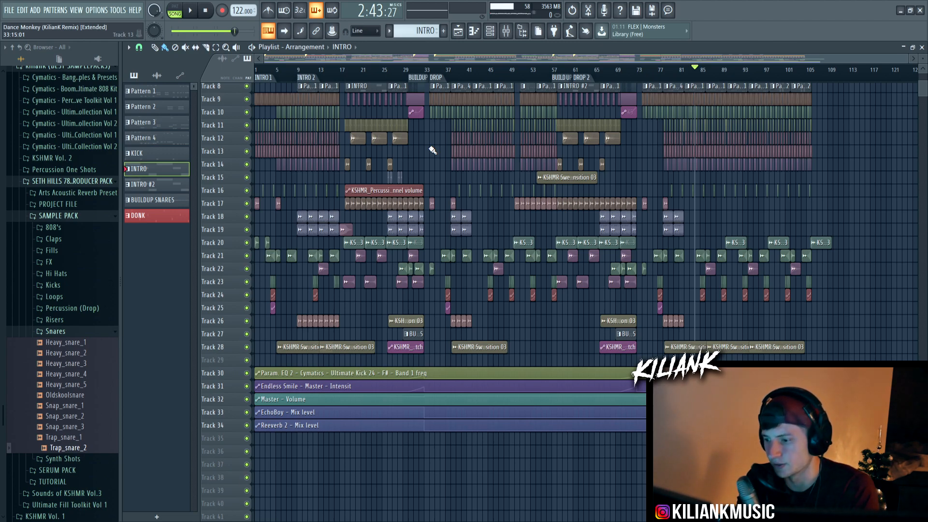
Step: Solo playlist tracks 1 and 2 with the vocals and set the playback position between bars 17 and 18
left_click(393, 70)
scroll(339, 84, "up", 3)
scroll(352, 92, "down", 1)
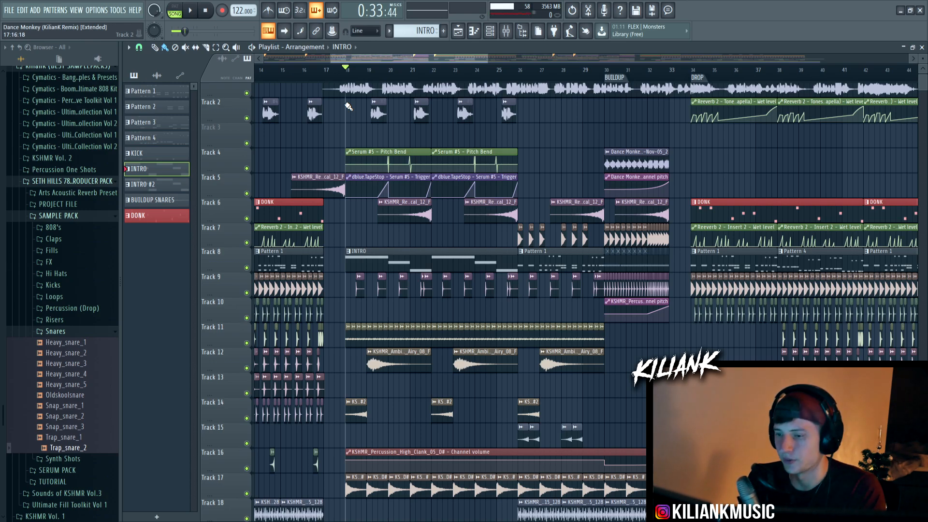
scroll(348, 106, "up", 3)
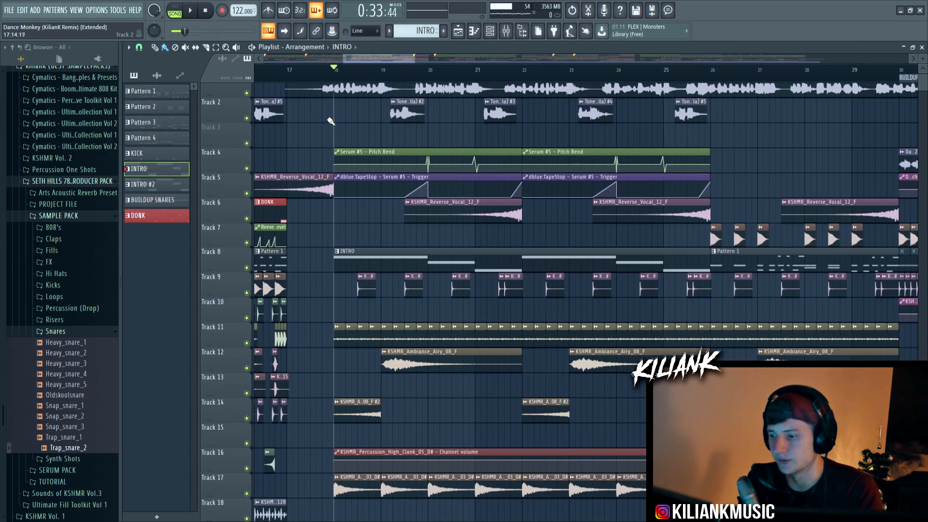
right_click(247, 103)
left_click(247, 128)
left_click(323, 71)
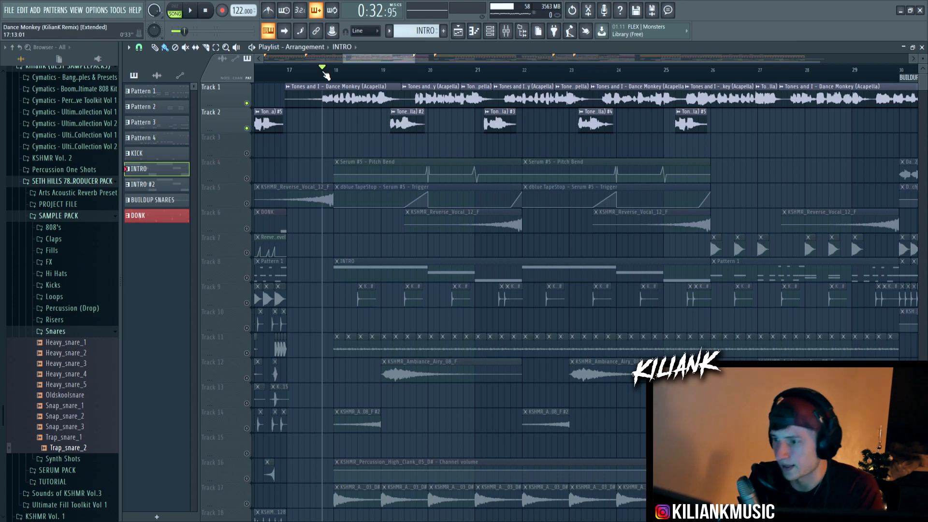
left_click_drag(324, 73, 306, 73)
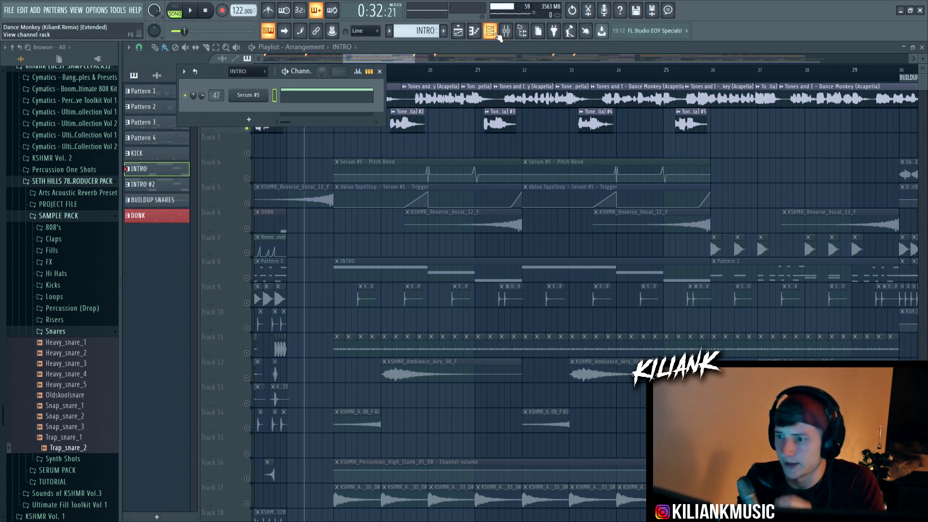
Step: Solo the Dance Monkey acapella on mixer insert 22 and select it to show its effect chain
left_click(489, 32)
key("space")
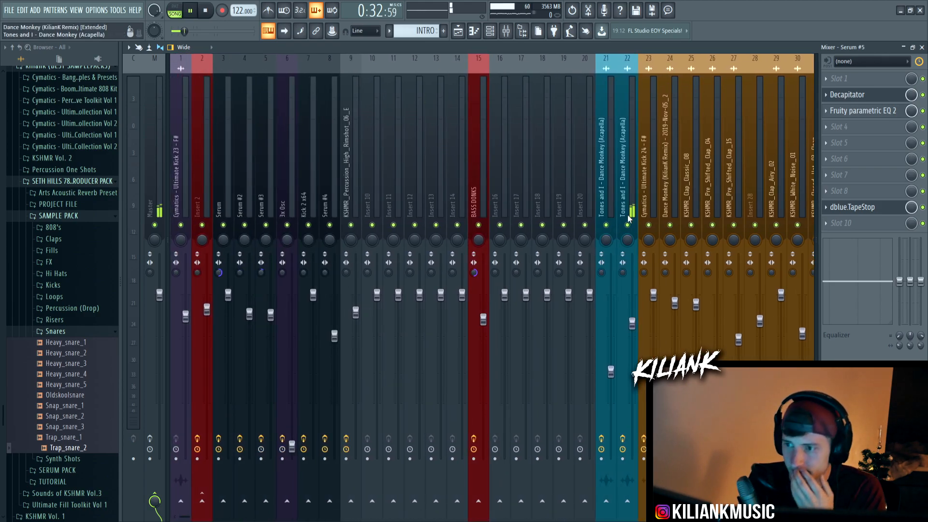
left_click(462, 34)
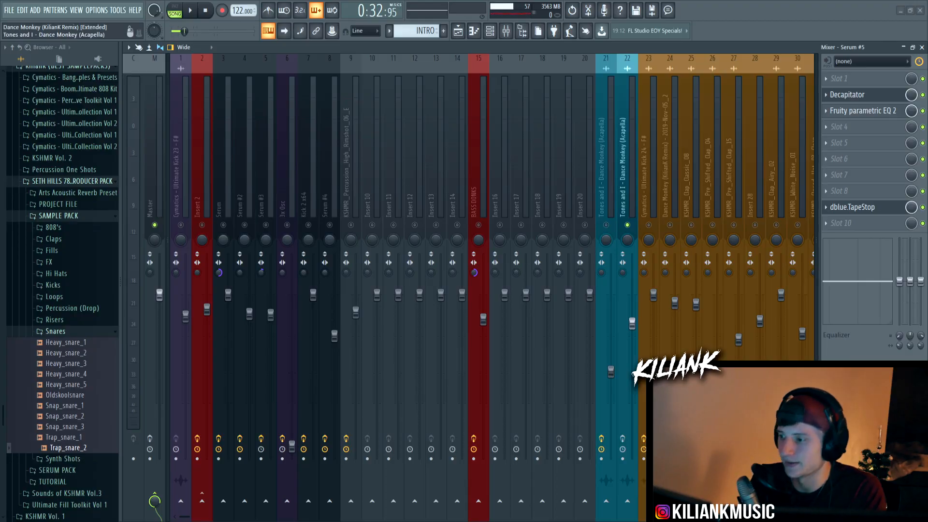
left_click(624, 197)
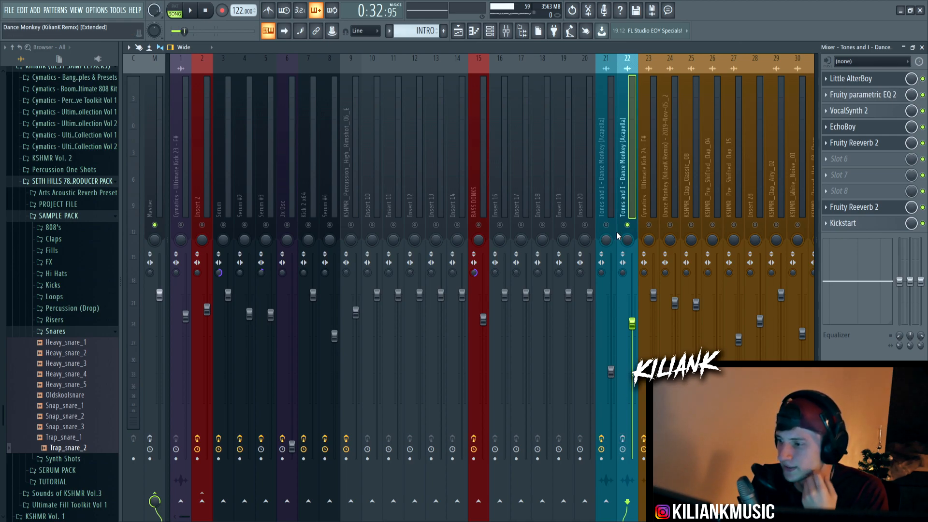
Step: Play the soloed acapella from just before the intro to hear its processed sound
key("space")
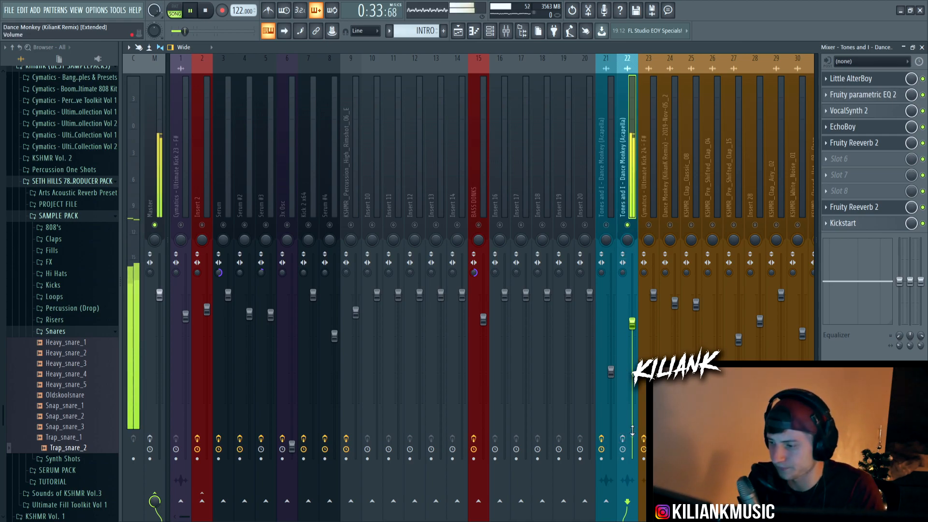
key("space")
key("space")
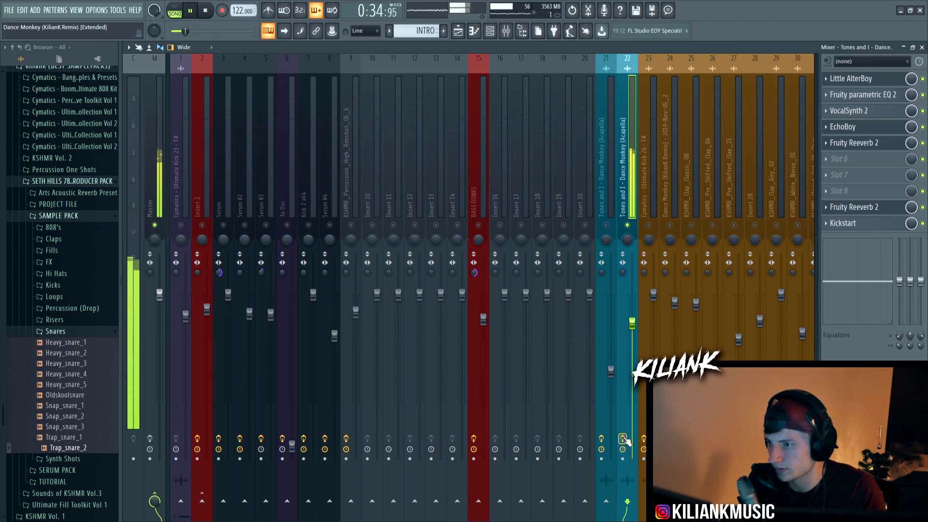
key("space")
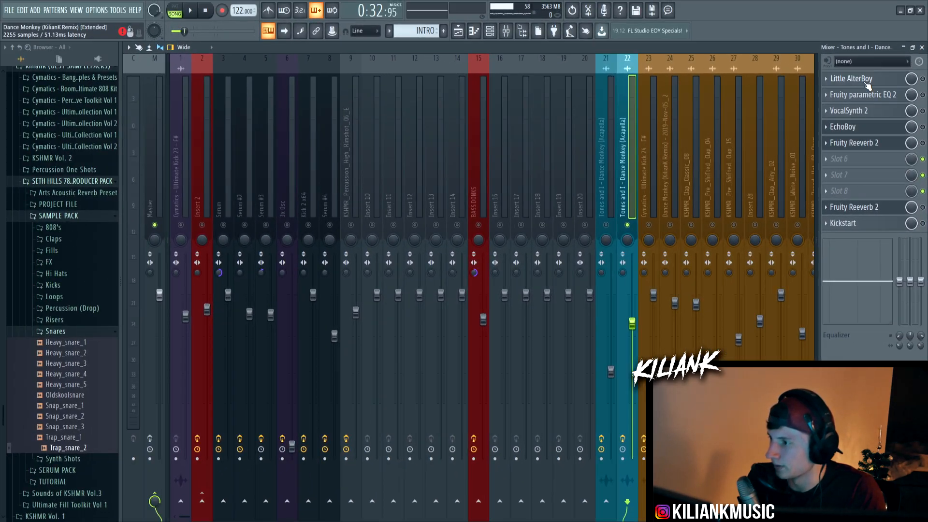
Step: Leave only Little AlterBoy enabled in the acapella's effect chain and open its settings
left_click(825, 24)
left_click(921, 21)
left_click(866, 22)
left_click(891, 83)
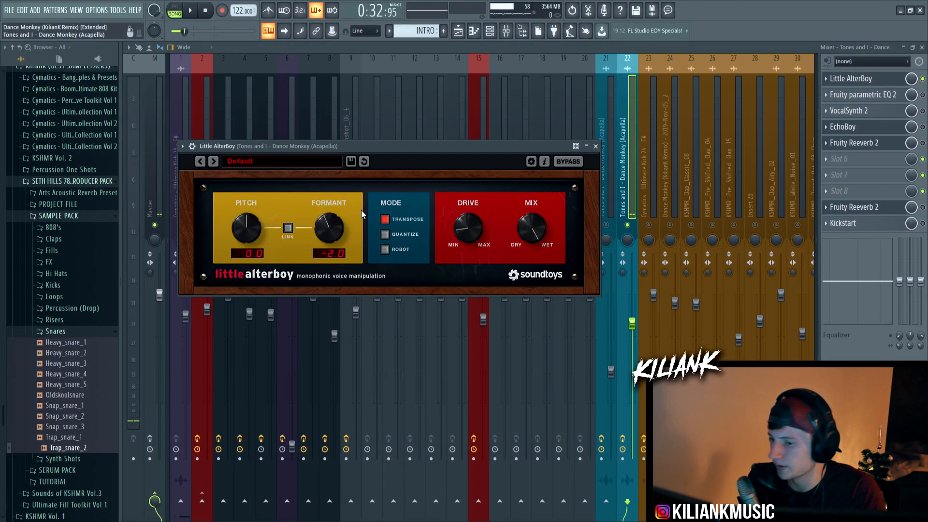
Step: Listen to the vocal through Little AlterBoy and try its formant at 0.0 semitones
key("space")
left_click_drag(250, 232, 242, 250)
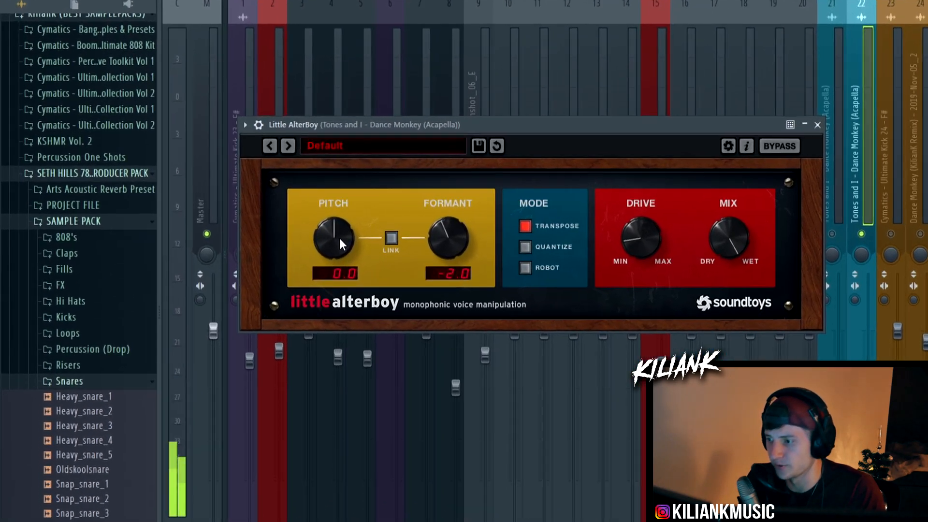
left_click_drag(404, 289, 408, 203)
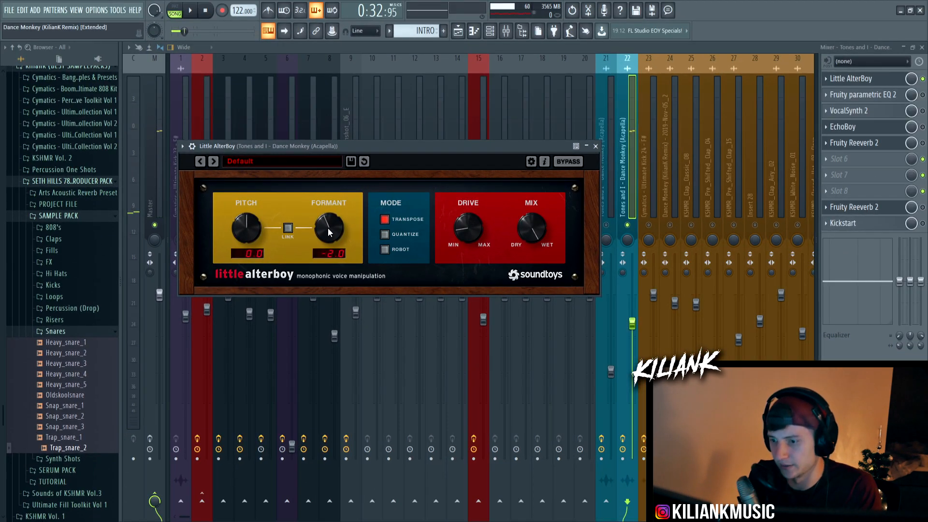
scroll(329, 232, "up", 1)
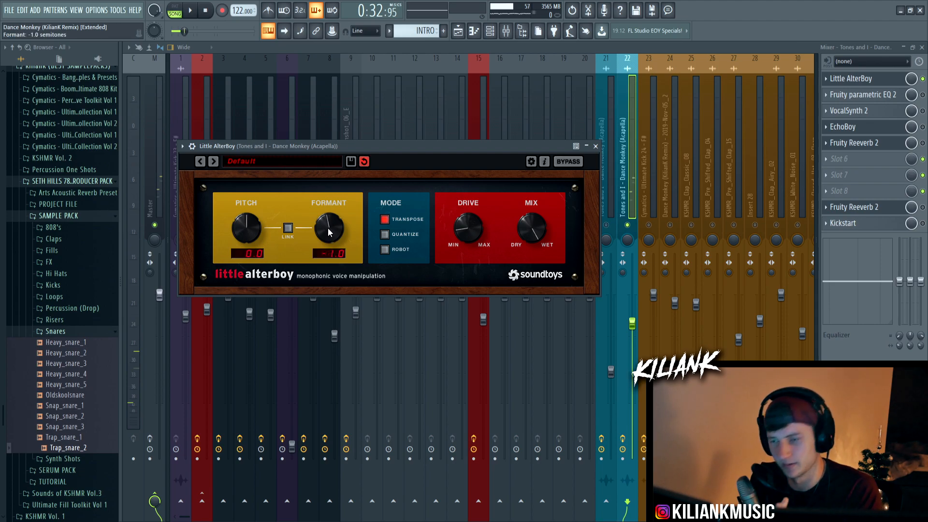
scroll(329, 232, "up", 1)
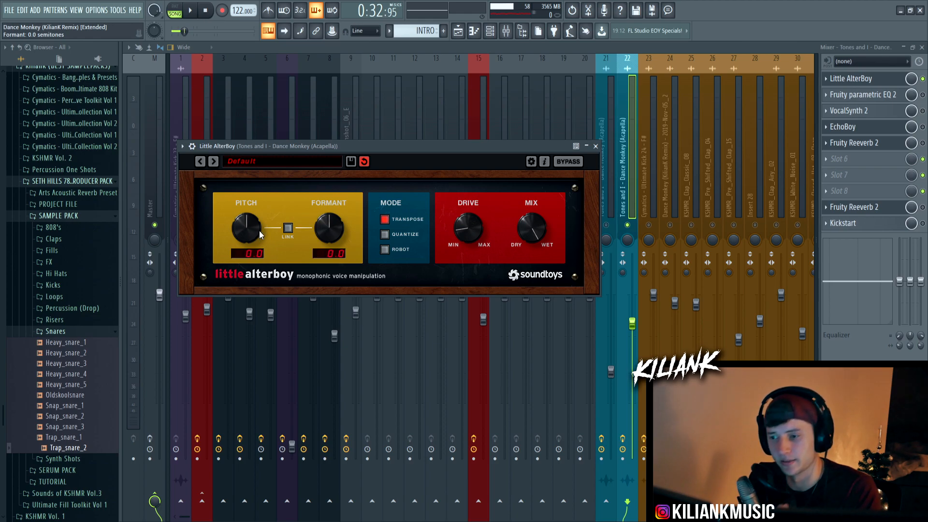
scroll(327, 232, "down", 2)
scroll(326, 232, "up", 2)
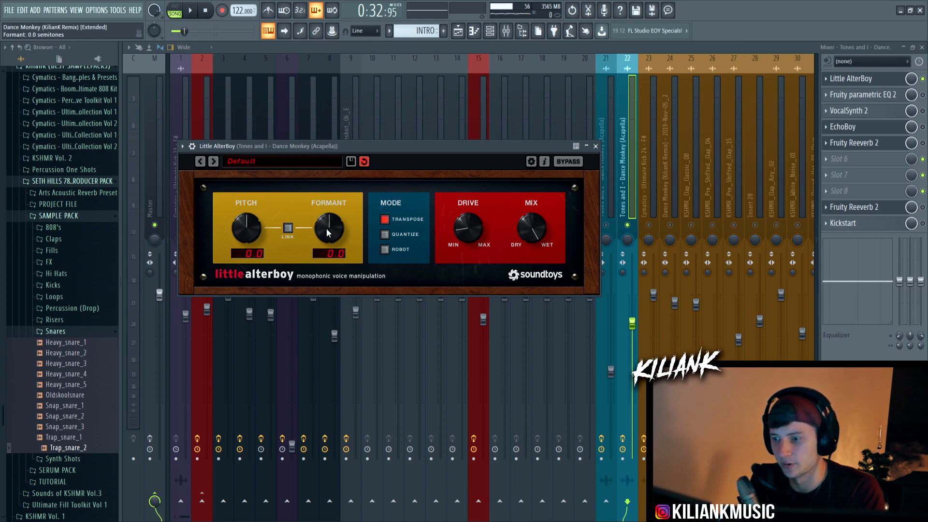
Step: Audition the vocal with Little AlterBoy's formant at 6.4 and restore the formant to -2.0
left_click_drag(326, 222, 314, 149)
key("space")
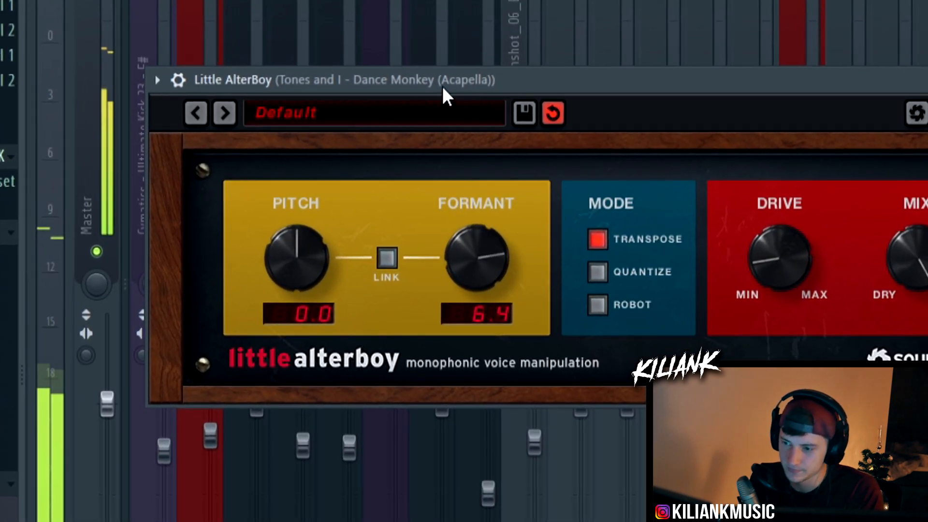
left_click_drag(442, 86, 516, 240)
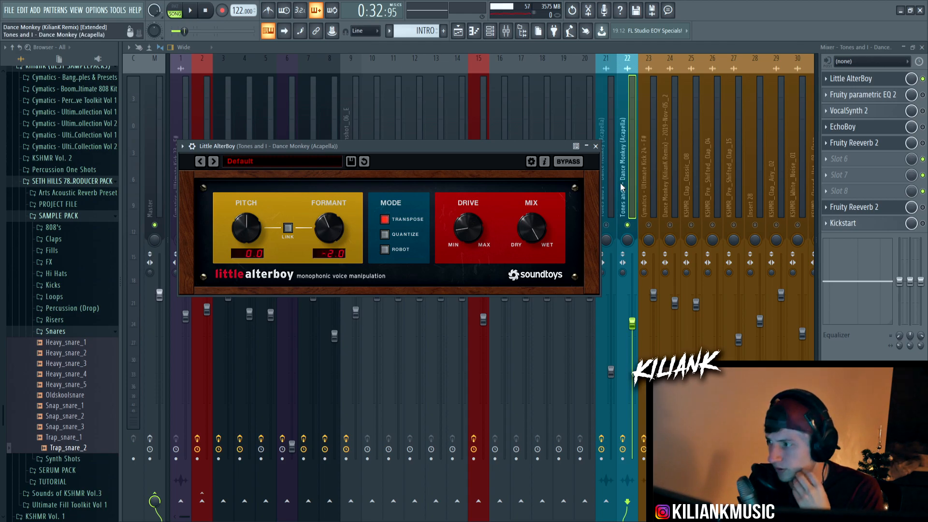
Step: Enable Fruity parametric EQ 2 and VocalSynth 2 on the acapella and open VocalSynth 2's settings
left_click(865, 94)
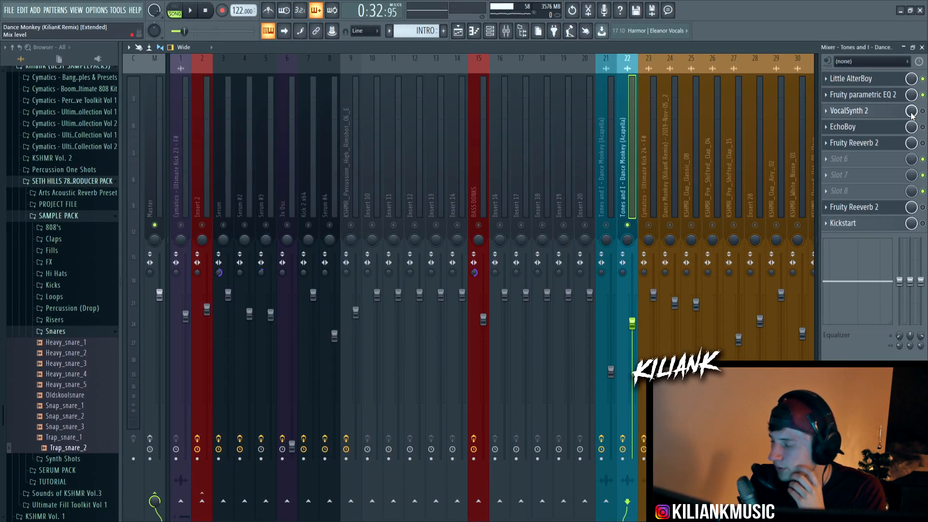
left_click(887, 113)
left_click(921, 111)
left_click(887, 115)
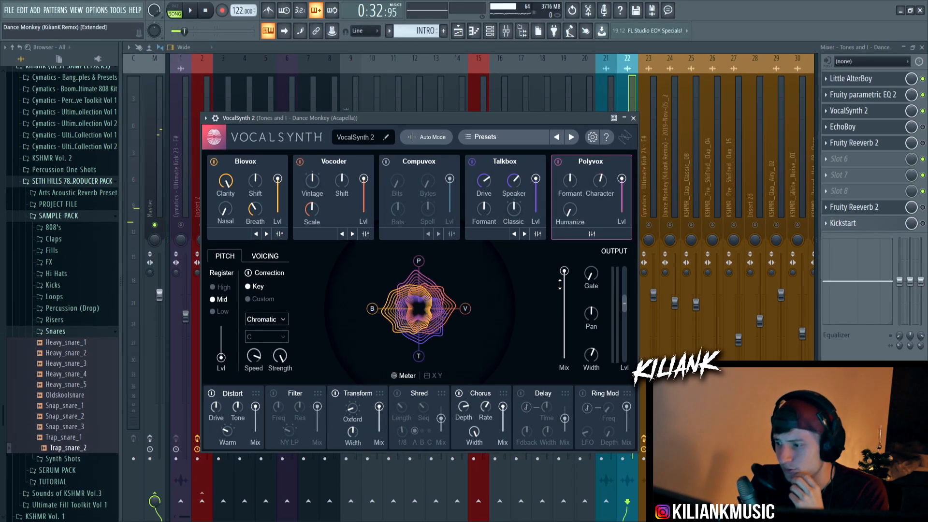
Step: Audition the vocal with VocalSynth 2's output mix at maximum, set the mix to 14.4, and listen again
mouse_move(565, 270)
left_click_drag(565, 270, 559, 252)
left_click_drag(559, 217, 562, 227)
key("space")
key("space")
left_click_drag(564, 270, 564, 345)
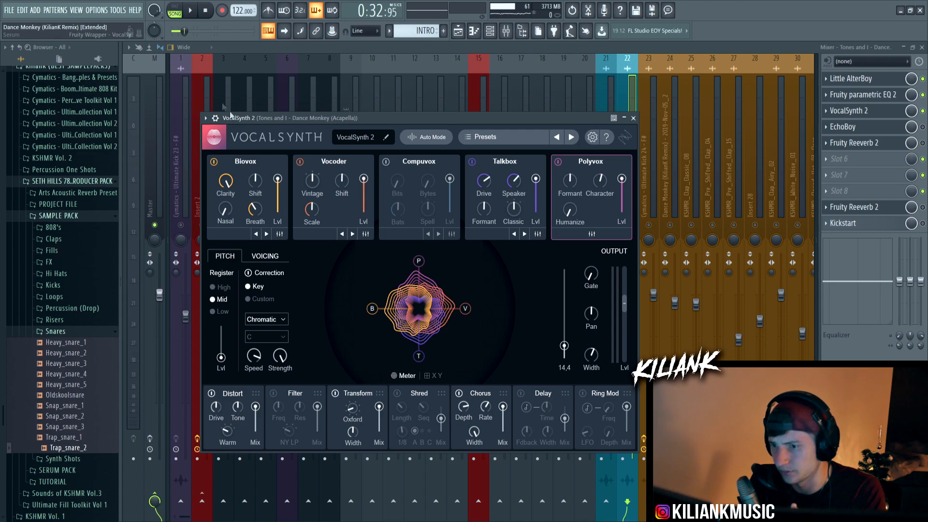
key("space")
key("space")
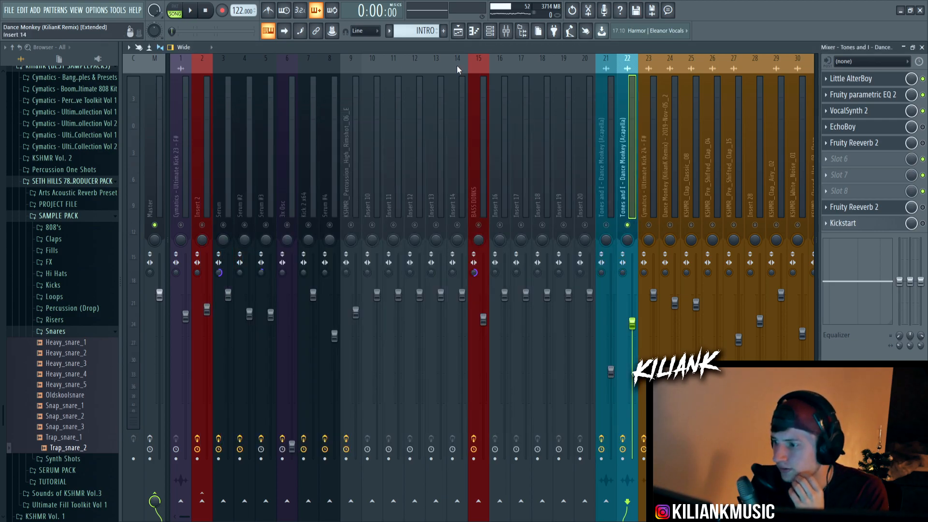
Step: Inspect EchoBoy's settings, enable it on the acapella, and compare the vocal without and with the echo
left_click(850, 127)
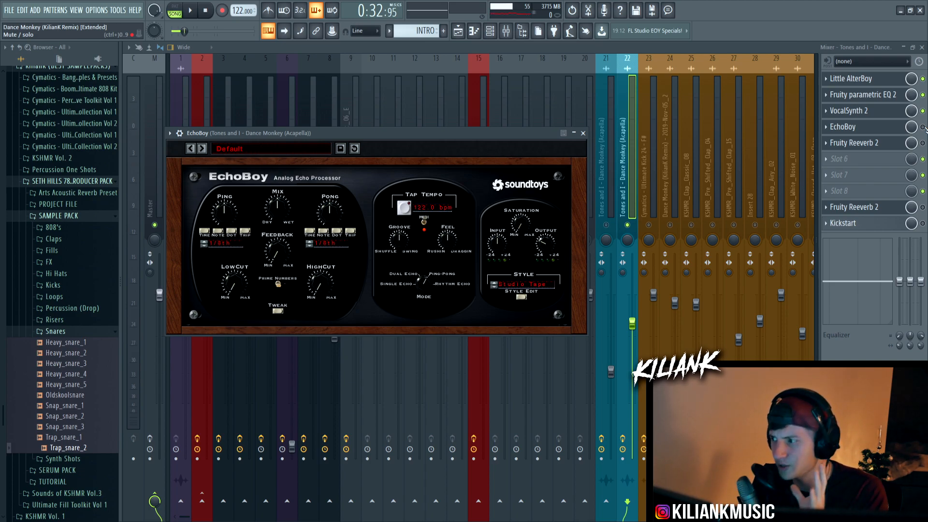
left_click(922, 127)
key("space")
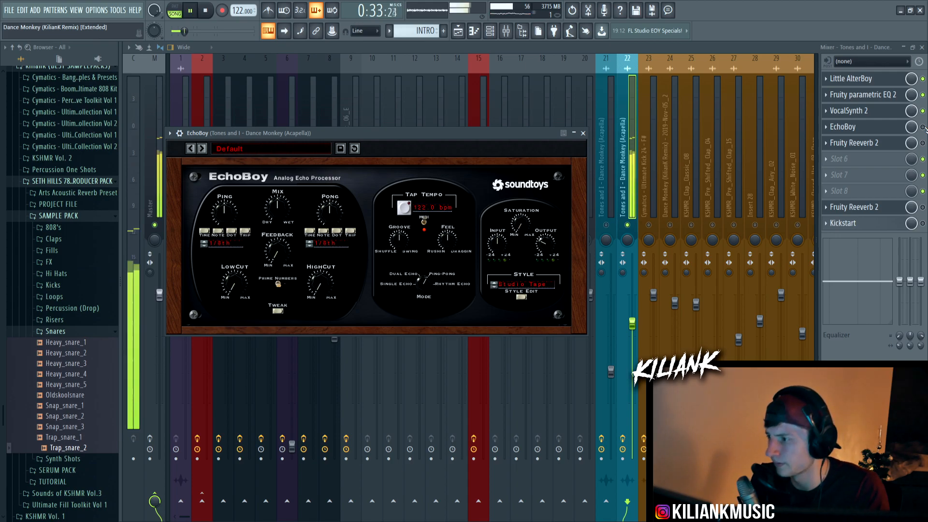
key("space")
key("Escape")
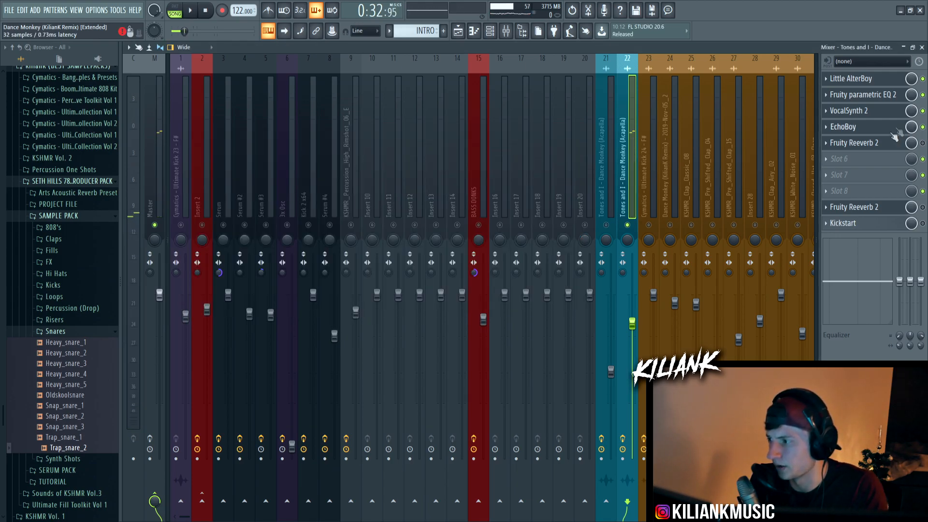
key("space")
key("space")
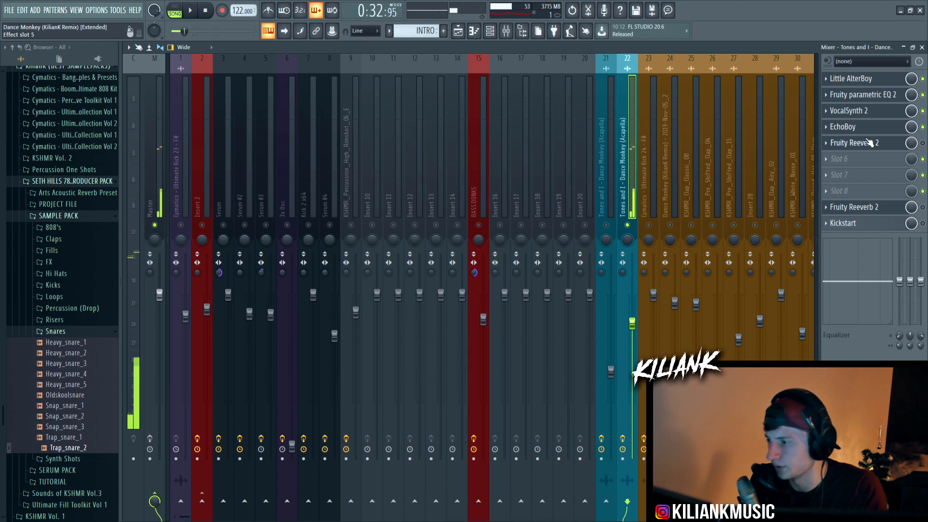
Step: Open the Fruity Reeverb 2 in slot 5 of the acapella's effect chain and enable it
left_click(868, 141)
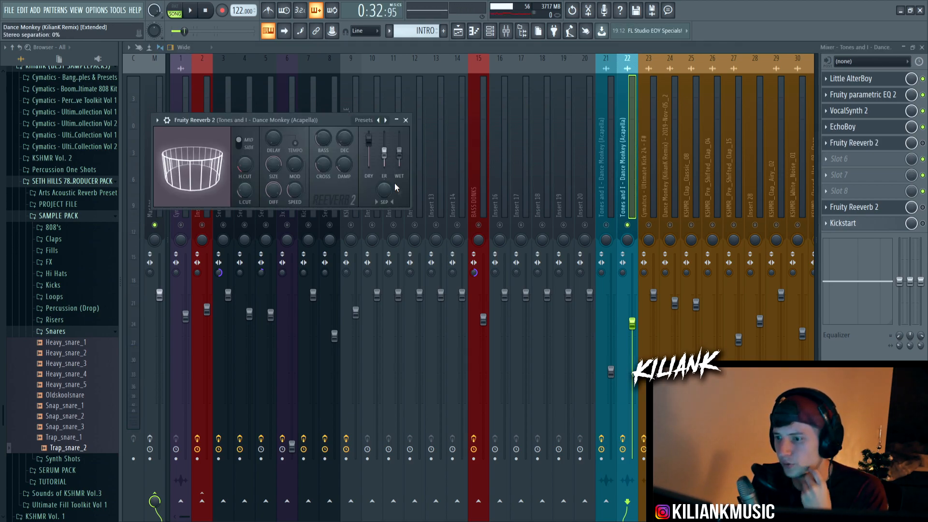
left_click(921, 142)
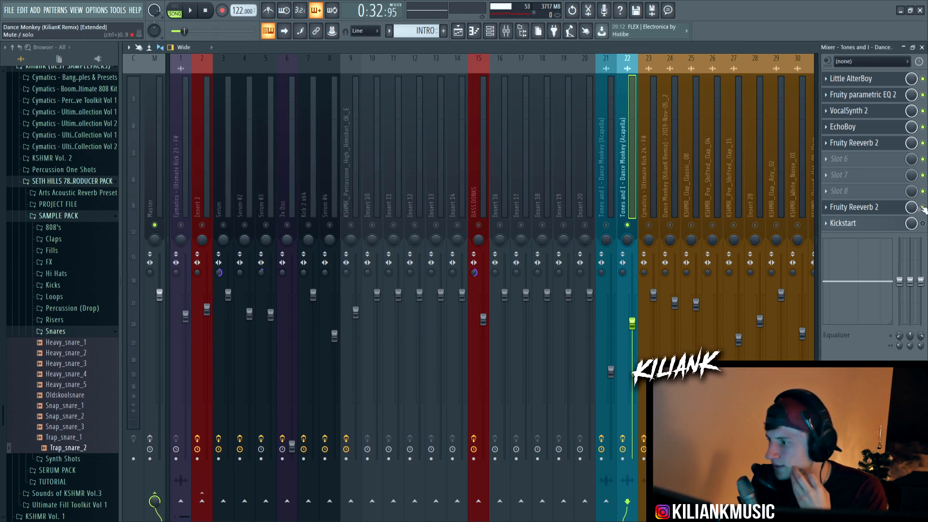
Step: Check the slot 5 Fruity Reeverb 2 settings, enable Kickstart on the acapella, and listen to the vocal with it
left_click(859, 142)
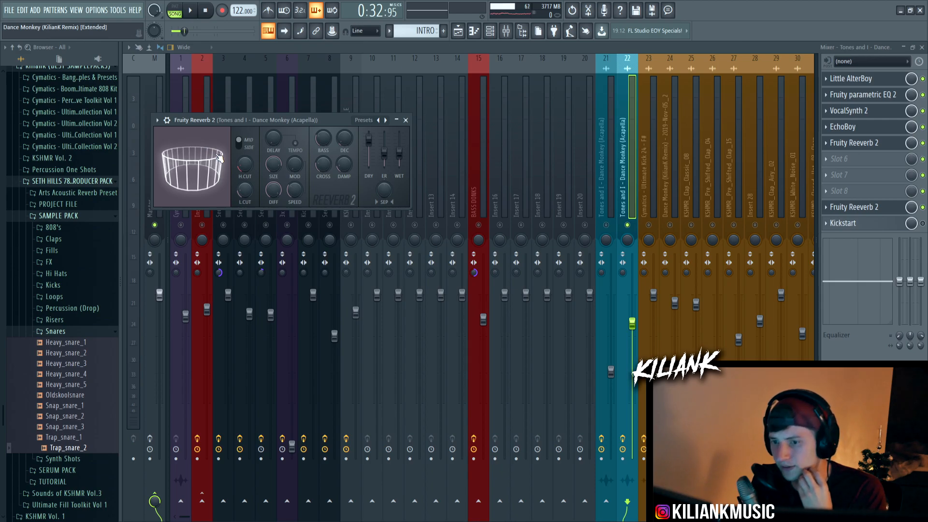
left_click(921, 223)
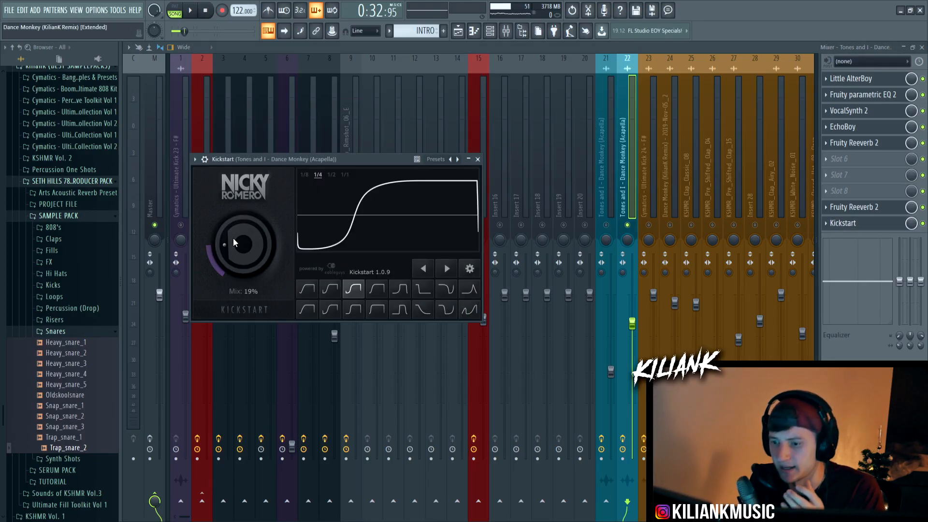
key("space")
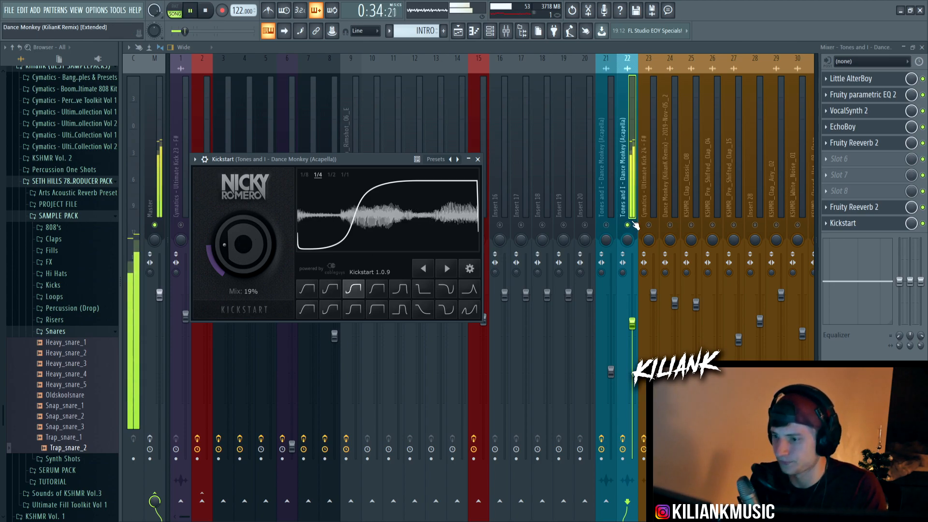
key("Escape")
key("space")
Step: Bring up the playlist and play the Track 1 acapella from bar 18
left_click(458, 31)
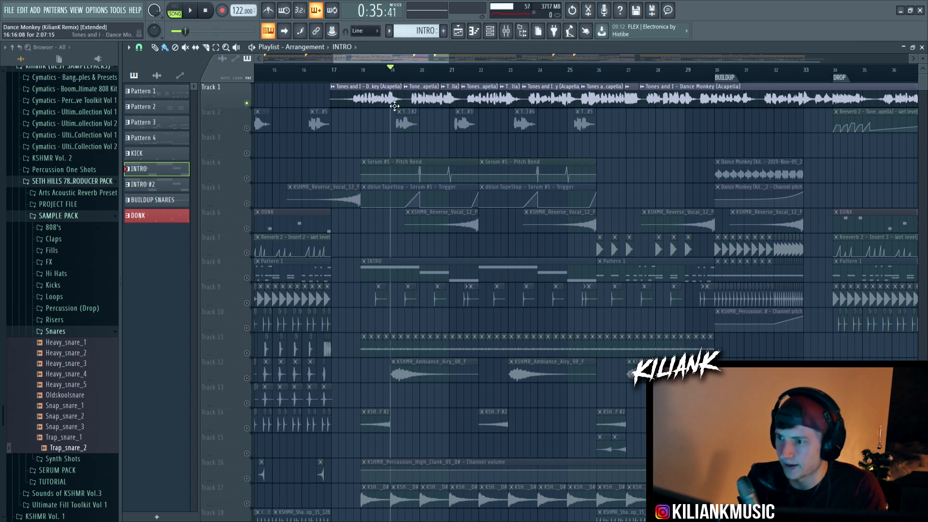
left_click(376, 69)
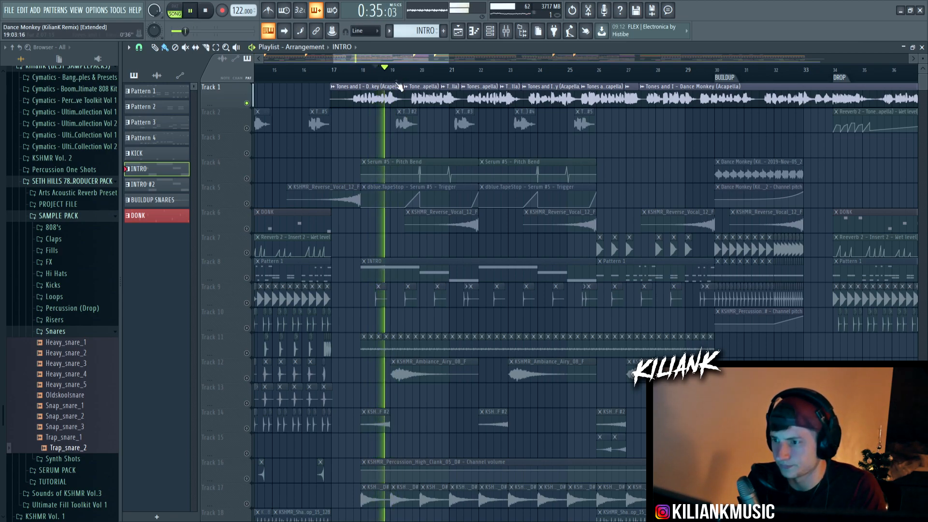
key("space")
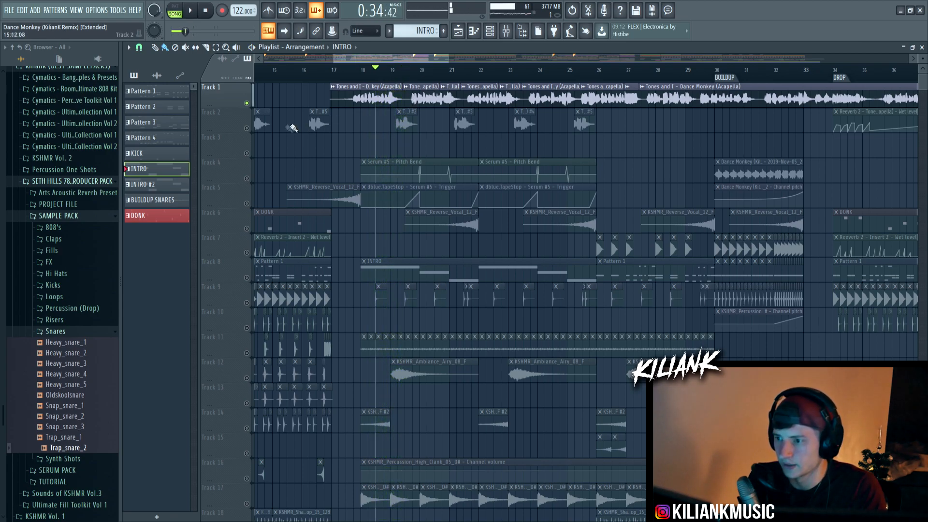
Step: Enable Track 2 alongside Track 1 and play both acapella layers from bar 18, checking their levels in the mixer
right_click(247, 128)
left_click(246, 103)
scroll(430, 77, "up", 3)
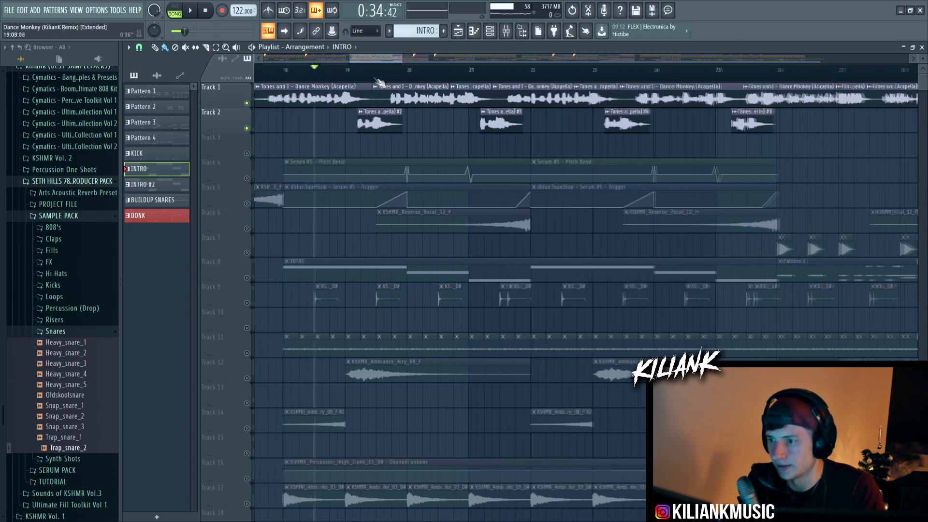
left_click(354, 72)
key("space")
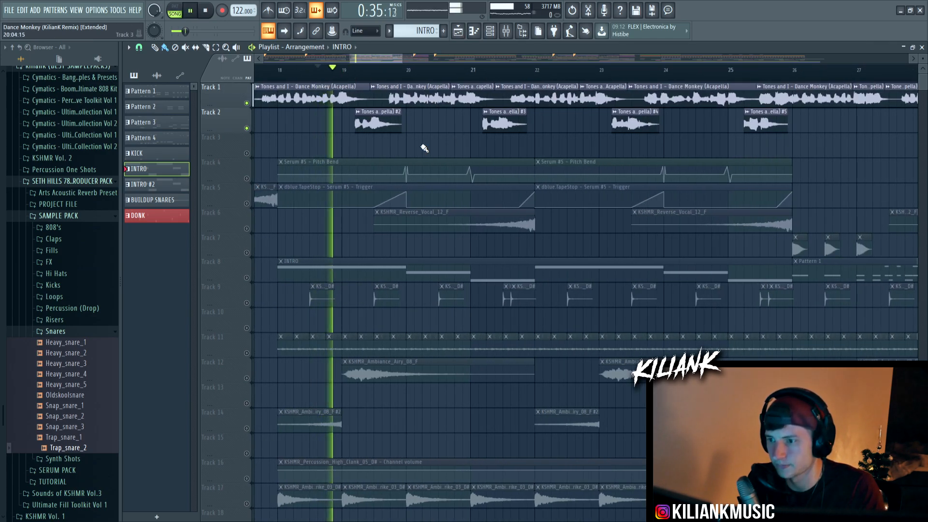
key("F9")
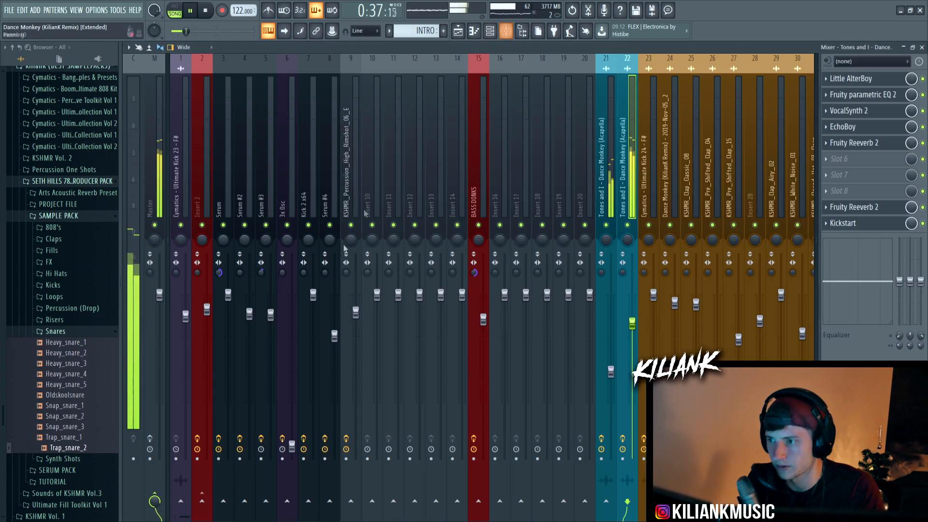
left_click(459, 31)
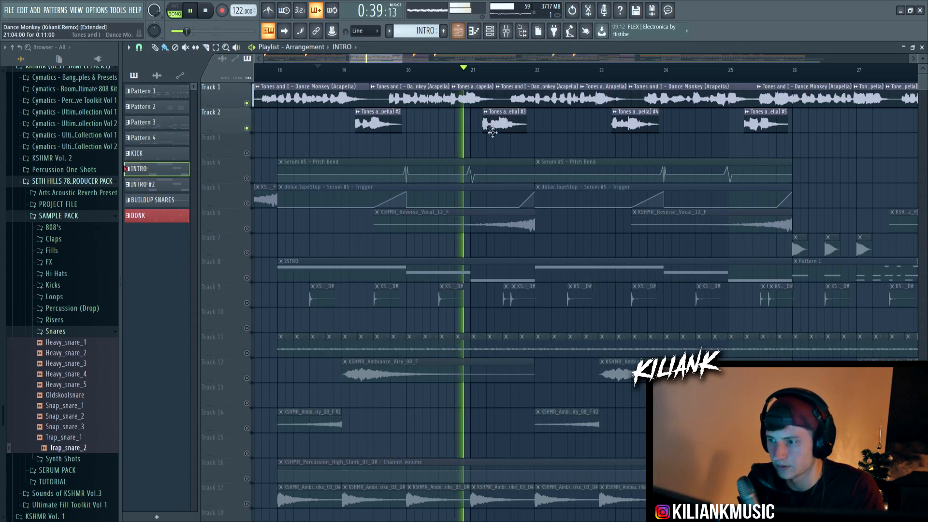
key("space")
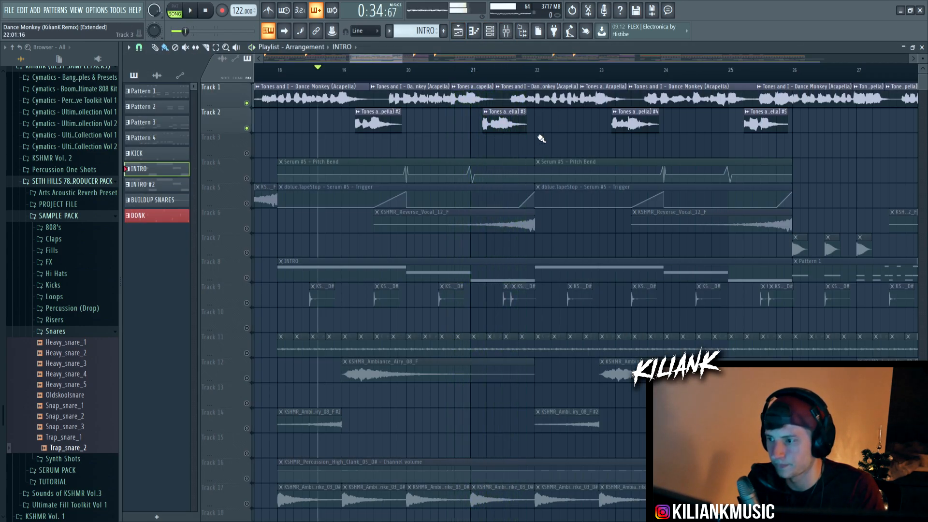
Step: Mute Track 1 to hear the Track 2 acapella on its own, and bring up the mixer
left_click(247, 103)
scroll(357, 85, "down", 1)
scroll(360, 82, "up", 2)
left_click(360, 69)
left_click(506, 31)
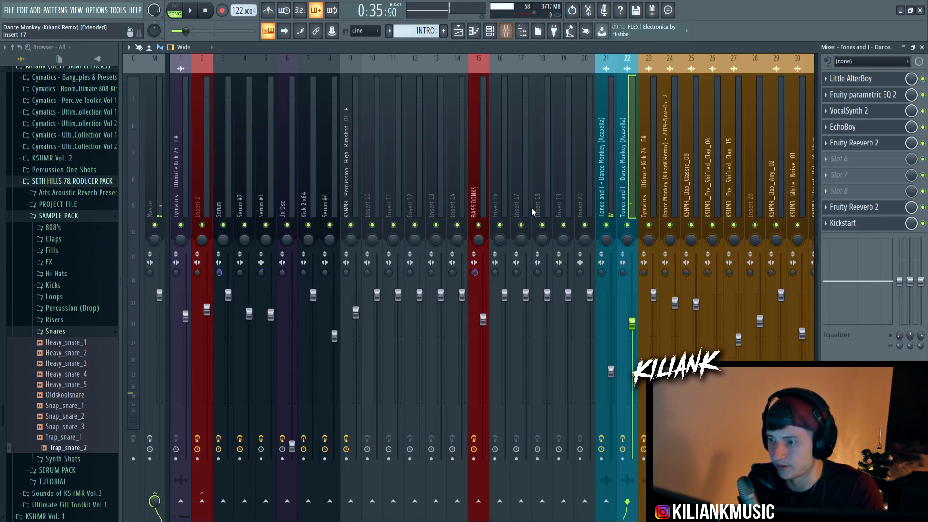
Step: Solo acapella insert 21, inspect its slot 6 Fruity parametric EQ 2, and turn the solo off
left_click(546, 222)
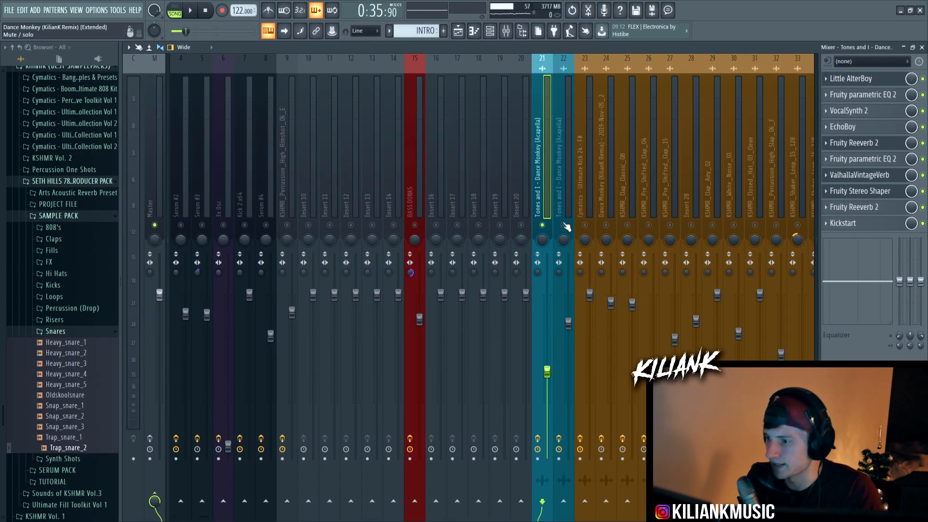
left_click(457, 316)
left_click(543, 215)
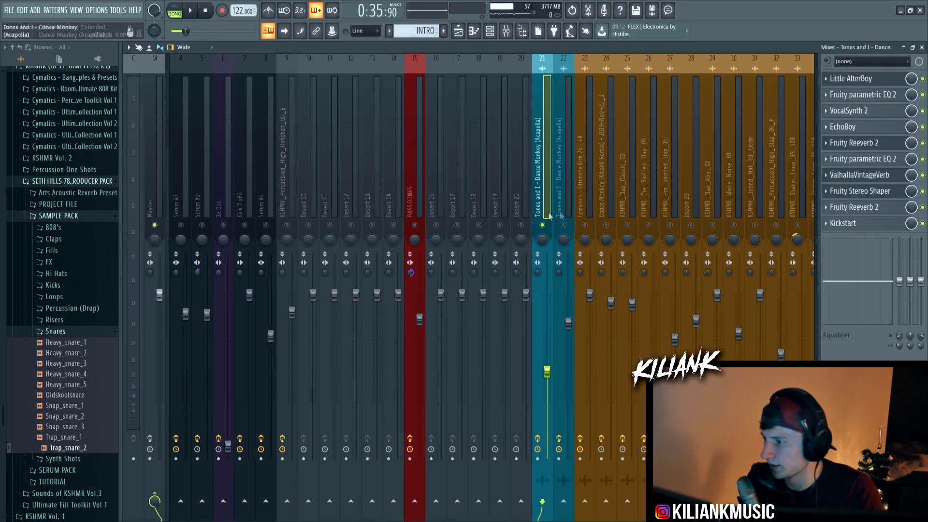
left_click(853, 159)
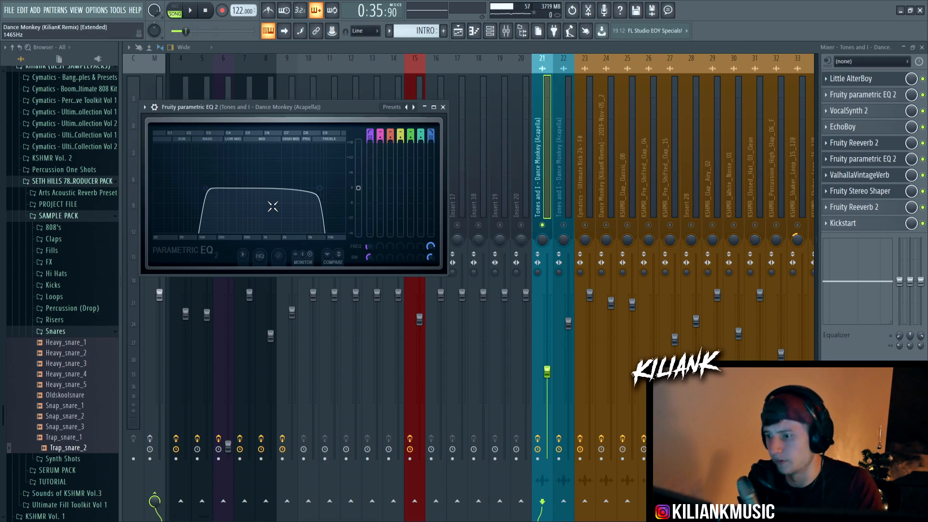
left_click(821, 180)
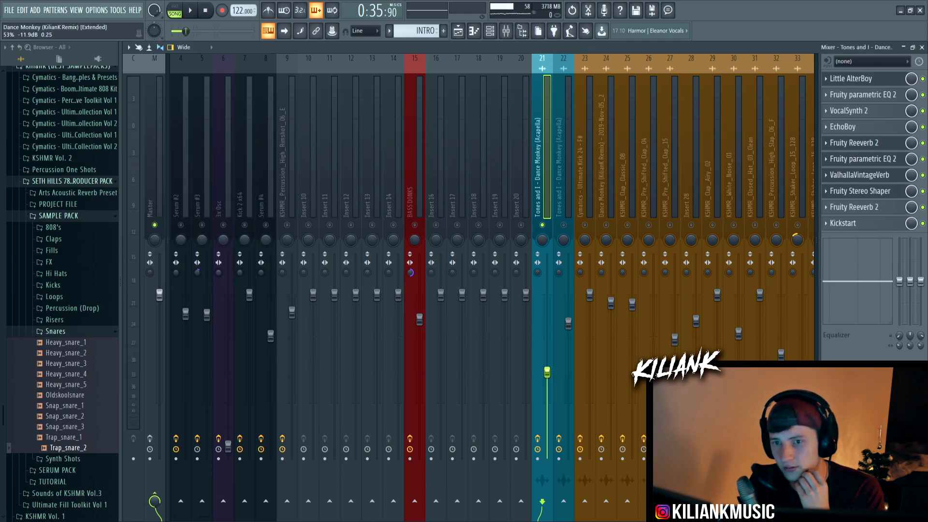
right_click(551, 224)
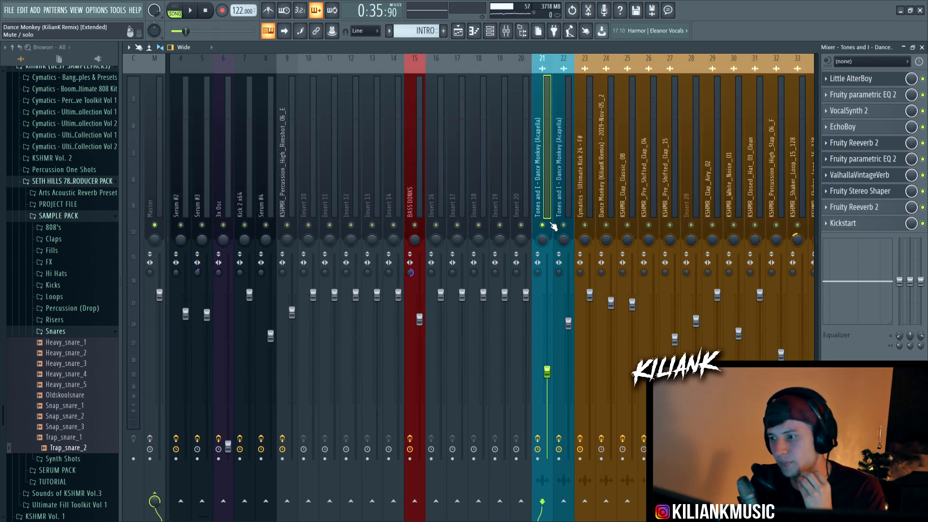
Step: Lower the volume of acapella insert 21 while the vocals play, and listen to both layers together
left_click(457, 36)
key("space")
left_click(506, 30)
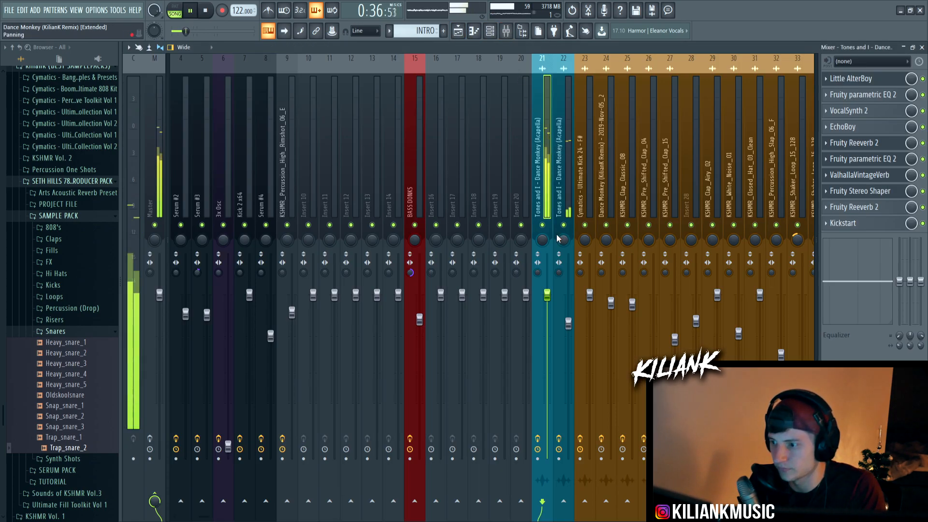
left_click_drag(547, 295, 546, 360)
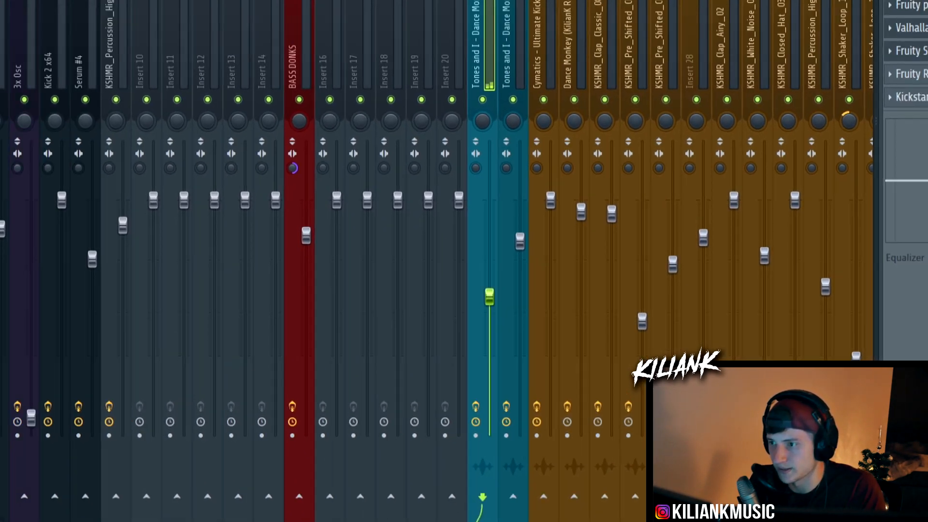
left_click(458, 30)
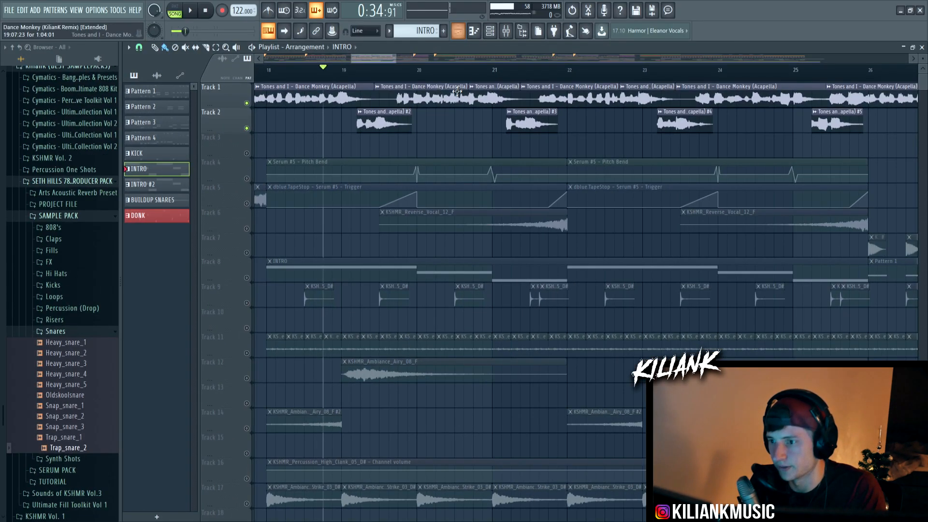
key("space")
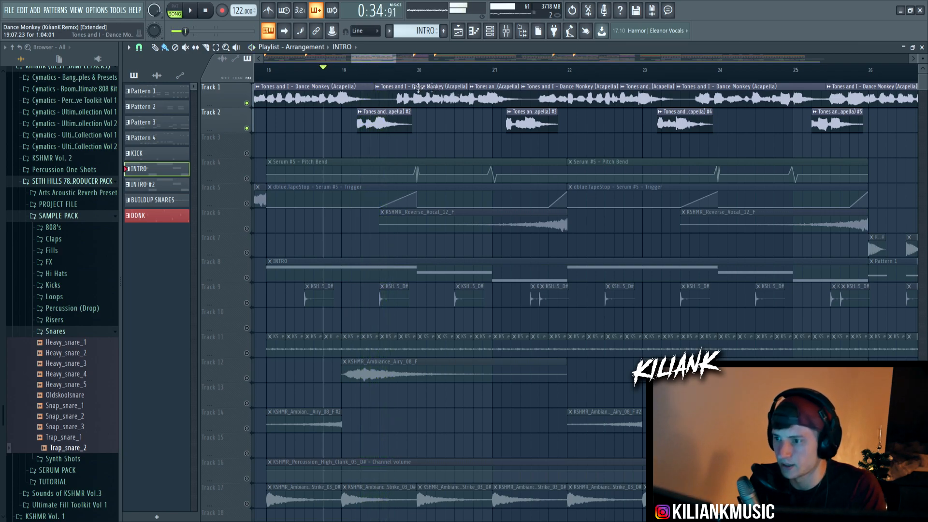
Step: Enable Track 9 and play its KSHMR_Percussion_High_Clank_05_D# clips together with the vocals
left_click(247, 303)
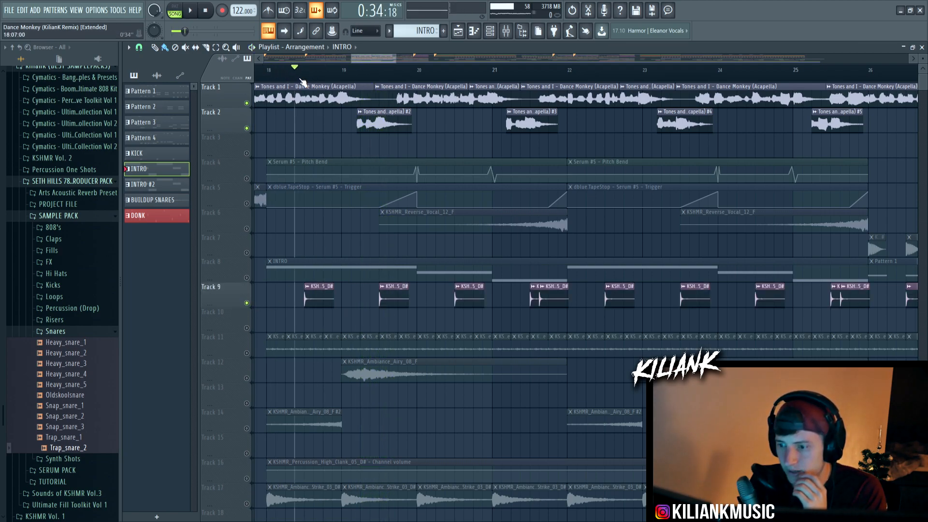
double_click(320, 297)
left_click(482, 183)
key("space")
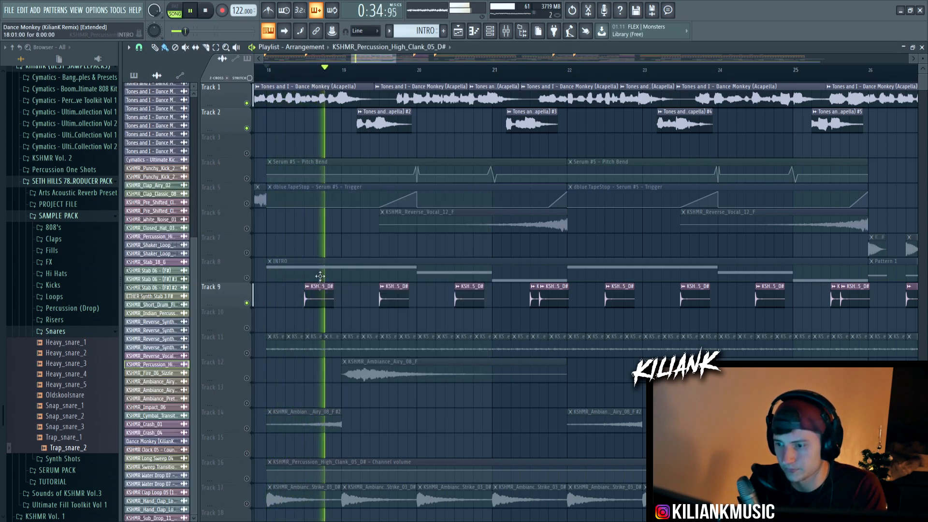
Step: Stop playback and locate the mixer insert of the High Clank percussion from its clip on Track 9
key("space")
double_click(321, 295)
double_click(473, 201)
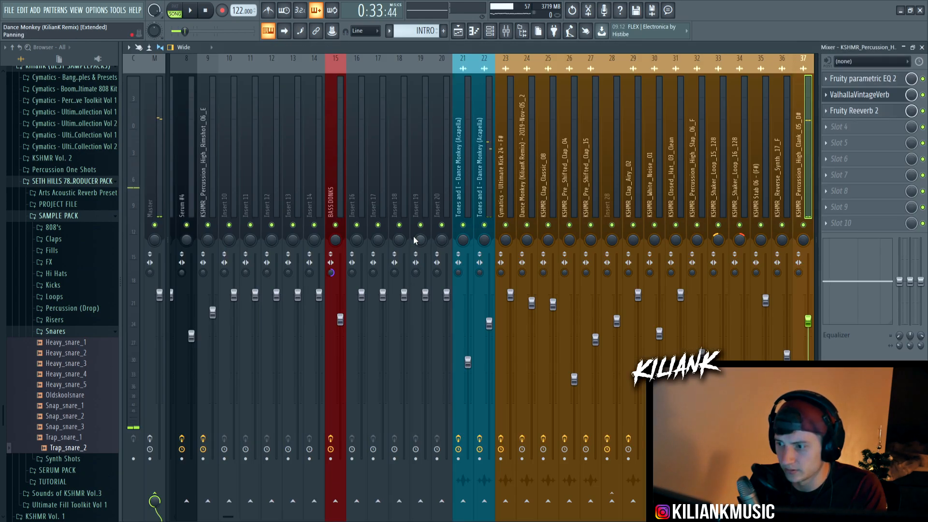
Step: Audition the High Clank percussion from bar 18, toggling the solo on its mixer insert 37
left_click(459, 32)
key("space")
left_click(505, 30)
right_click(611, 224)
left_click(458, 31)
key("space")
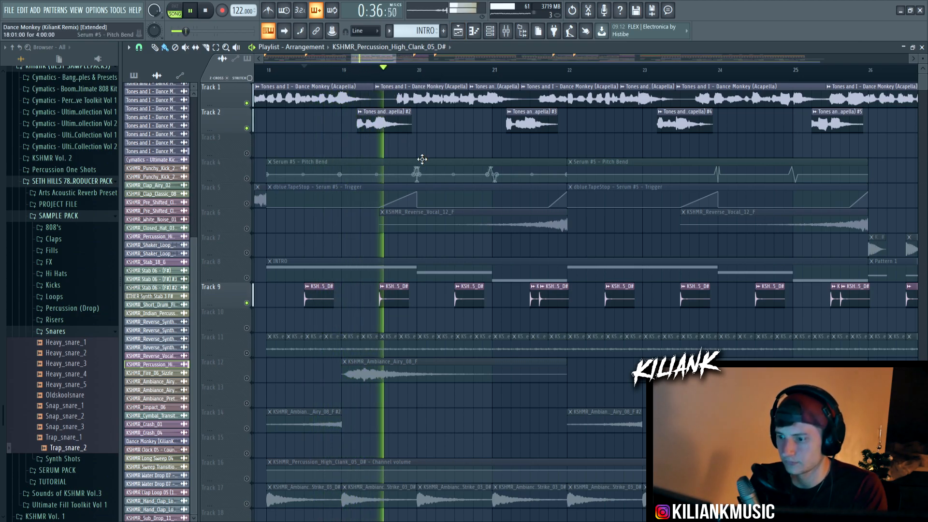
key("space")
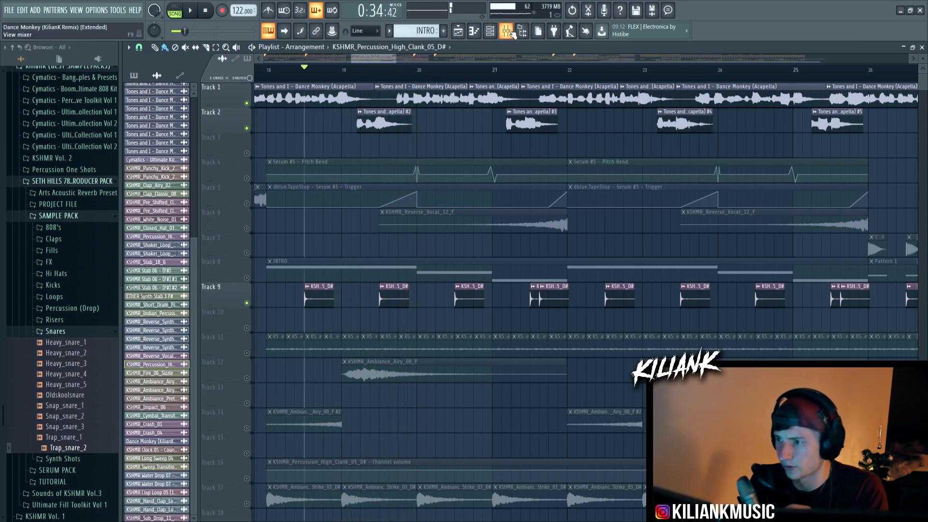
Step: Inspect Fruity parametric EQ 2, ValhallaVintageVerb and Fruity Reeverb 2 on the High Clank percussion's insert 37
left_click(510, 30)
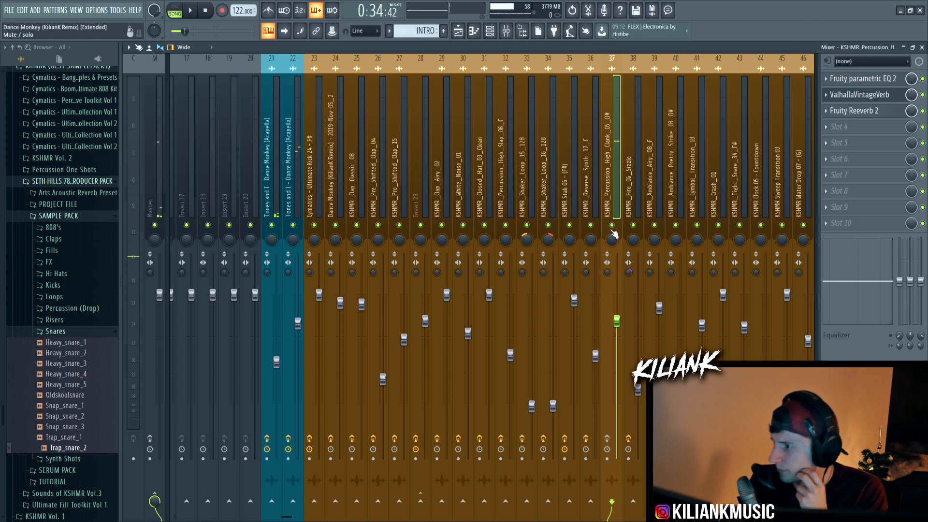
left_click(850, 80)
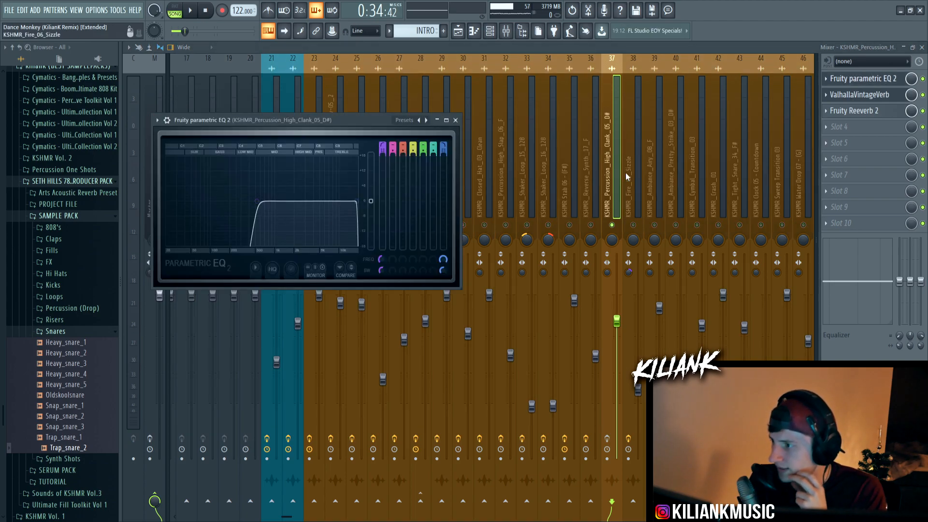
left_click(862, 95)
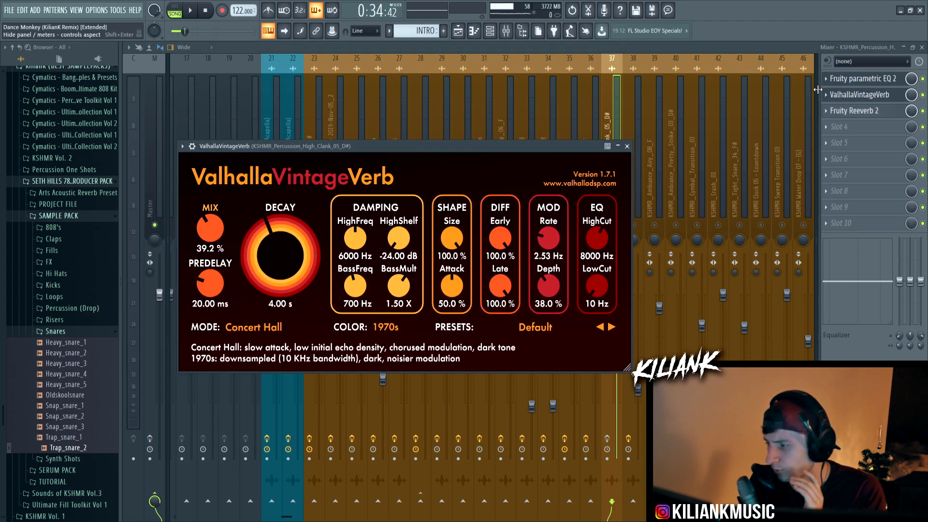
left_click(853, 111)
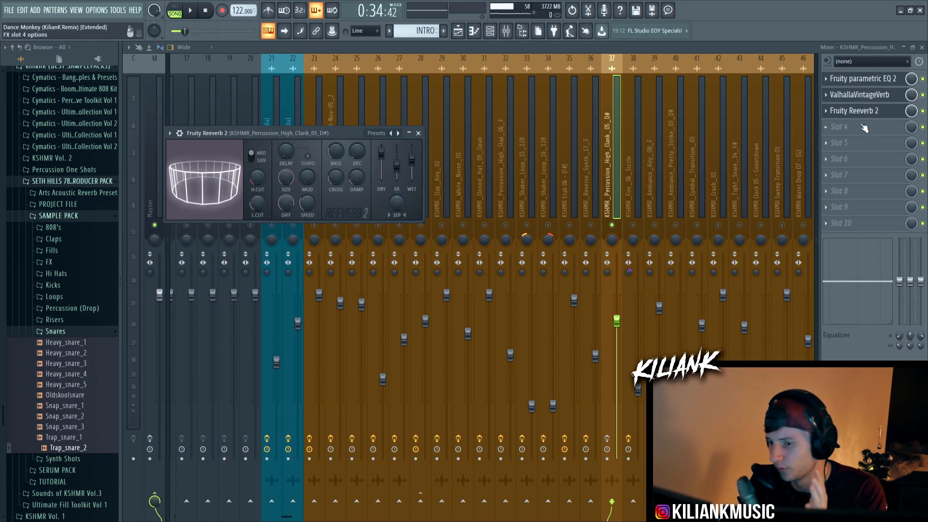
Step: Play the High Clank percussion together with both acapella layers from bar 18 in the playlist
left_click(461, 34)
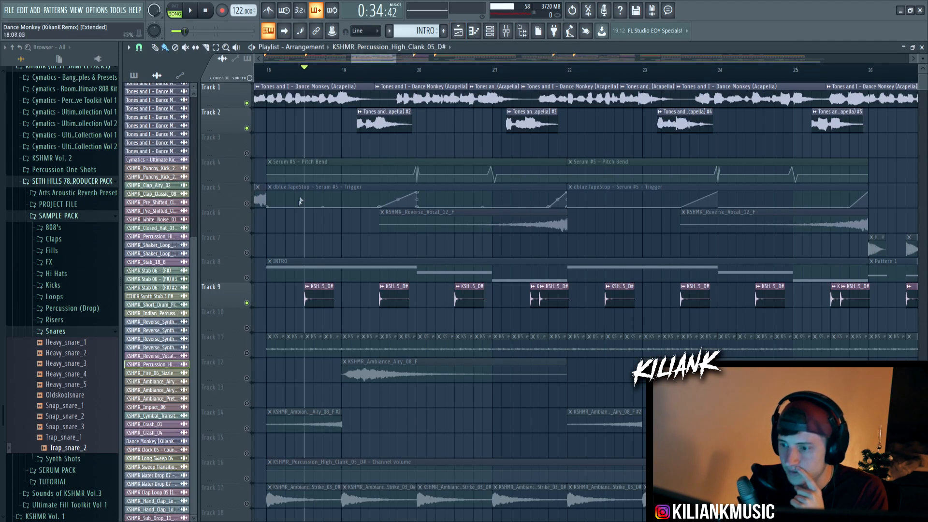
key("F9")
key("space")
left_click(461, 34)
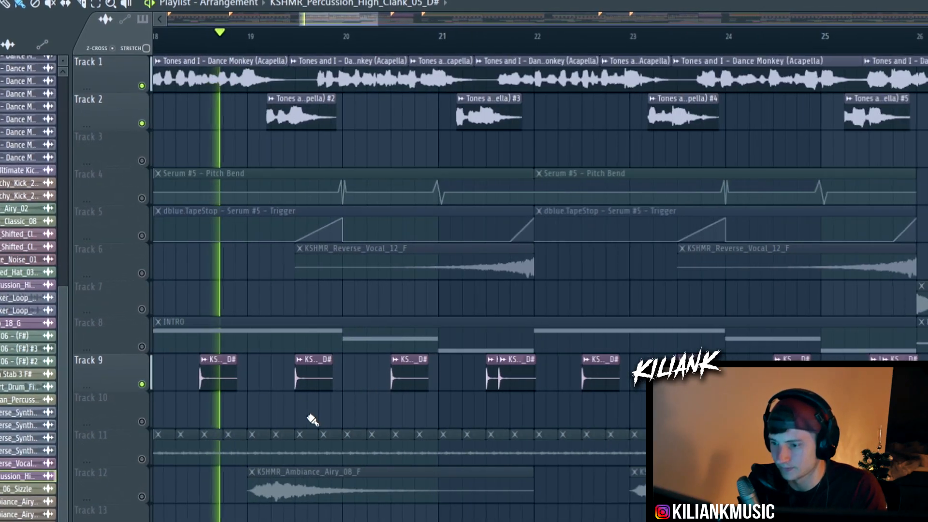
scroll(405, 408, "down", 3)
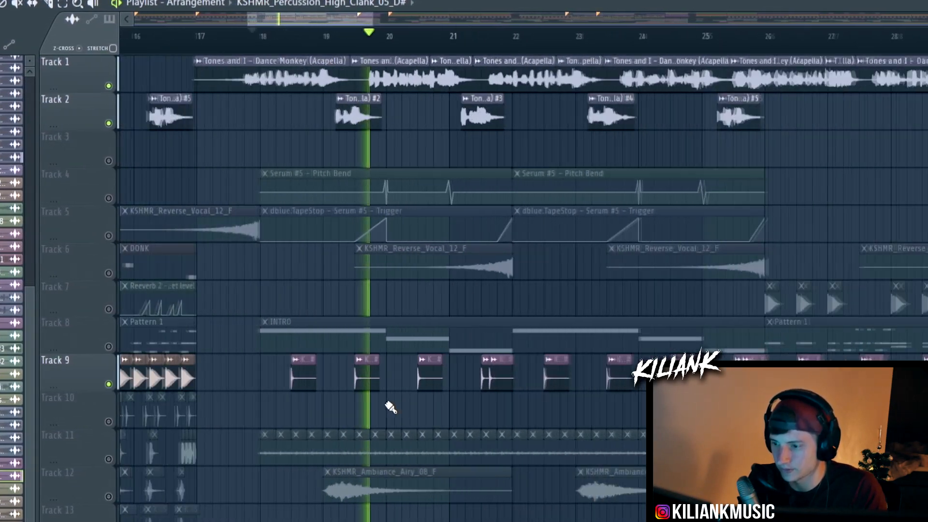
scroll(433, 415, "up", 3)
scroll(425, 419, "down", 4)
scroll(449, 415, "up", 3)
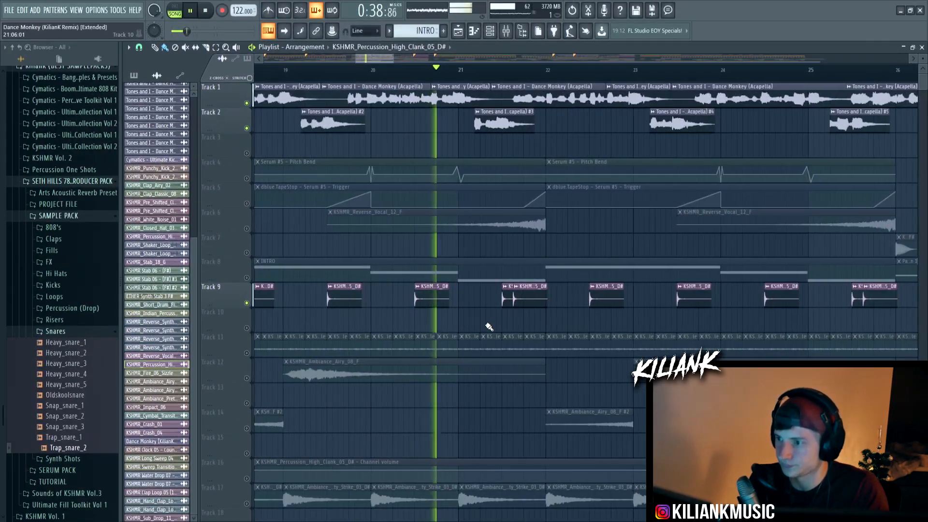
key("space")
left_click(481, 39)
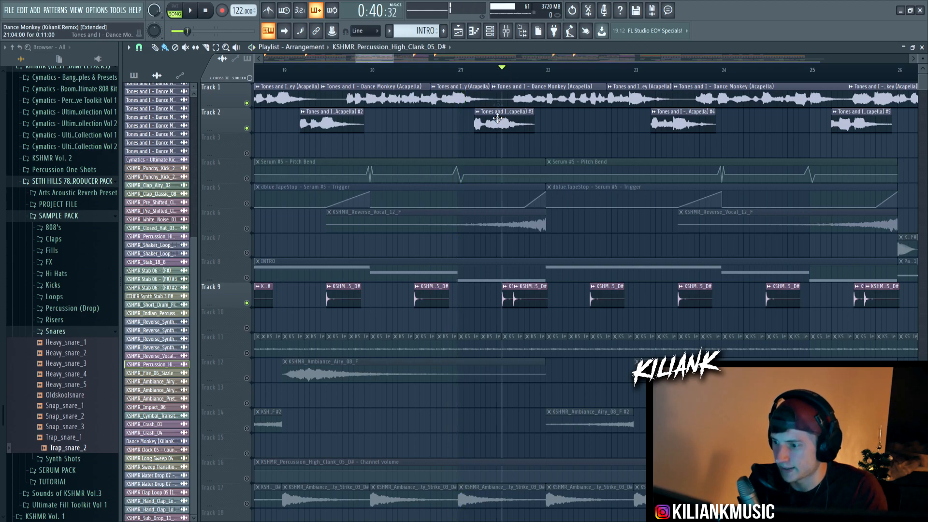
Step: Replay the acapella layers with the High Clank percussion from bar 21 of the playlist
scroll(518, 306, "up", 3)
left_click_drag(517, 307, 534, 326)
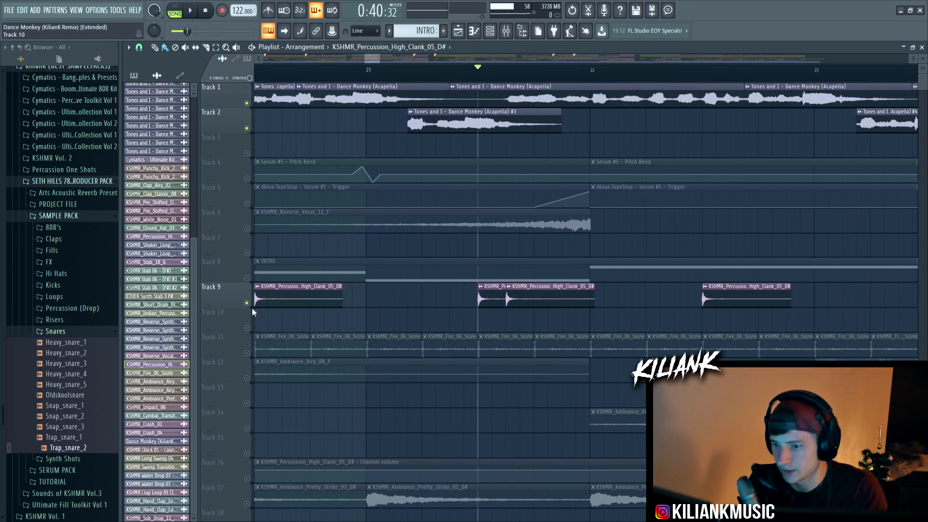
scroll(564, 305, "down", 3)
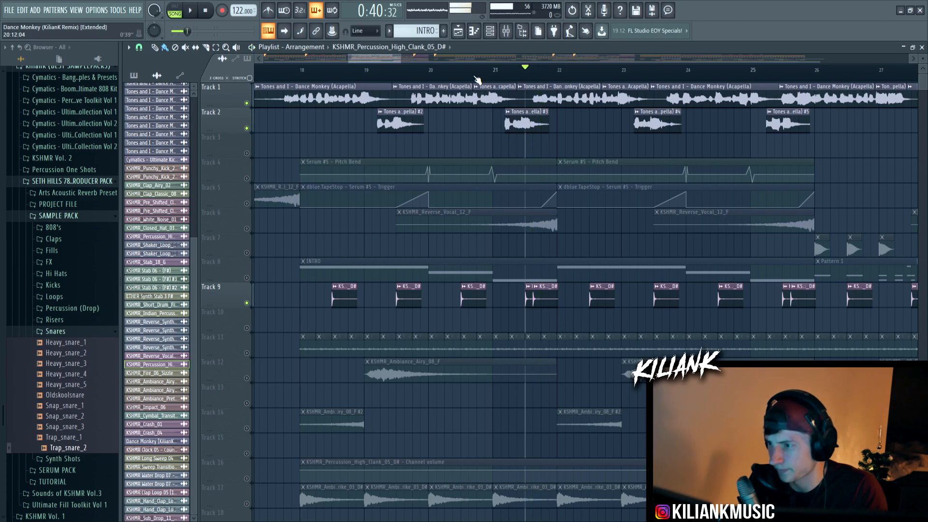
left_click(478, 92)
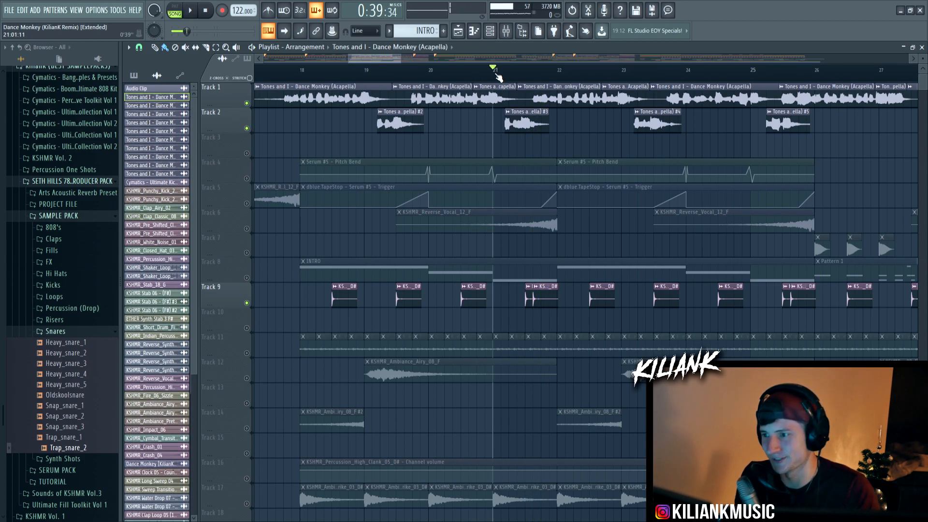
scroll(536, 302, "up", 2)
key("space")
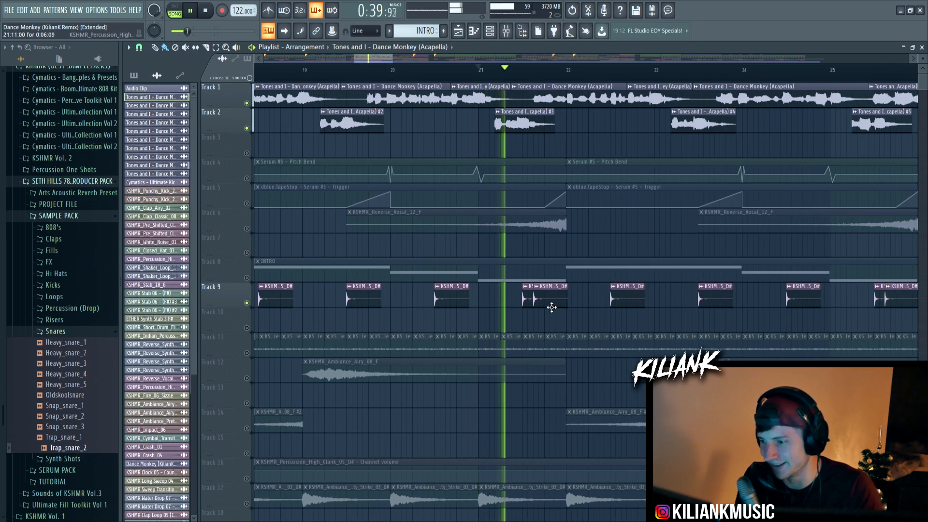
left_click(205, 10)
Step: Solo Track 8 and open its INTRO pattern to examine the notes and the REEZE BASS #2 patch in Serum #5
scroll(321, 220, "down", 4)
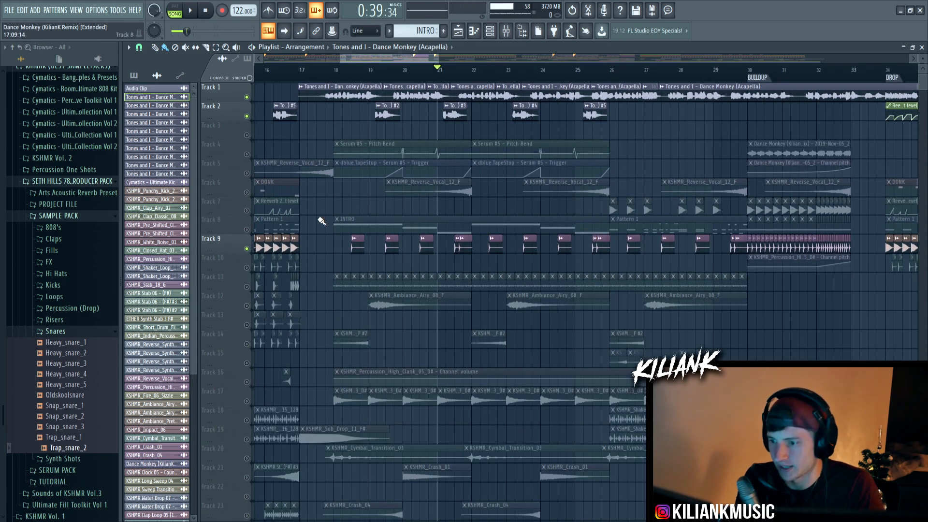
right_click(247, 230)
left_click(506, 32)
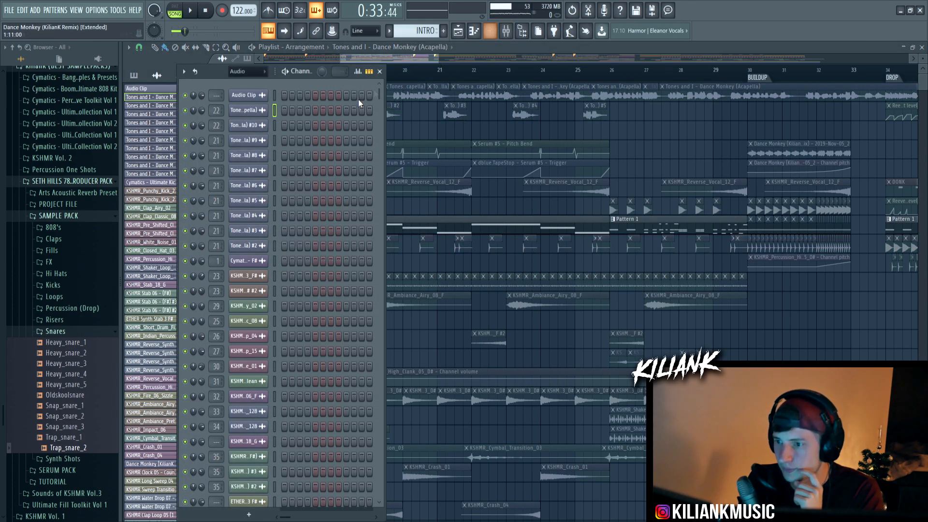
double_click(418, 226)
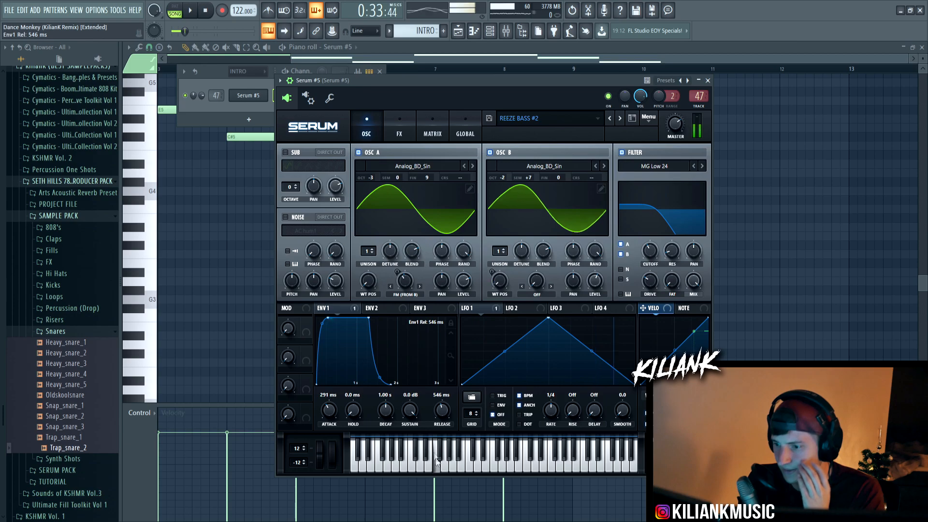
left_click(264, 137)
Step: Return to the playlist and play the INTRO clip from bar 18 with the acapella layers and High Clank percussion
left_click(458, 31)
left_click(356, 237)
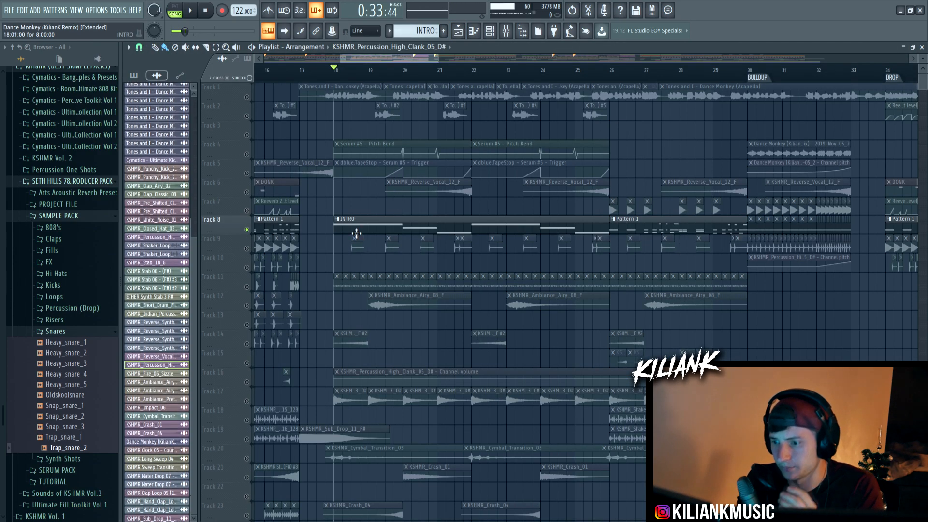
double_click(356, 234)
key("F5")
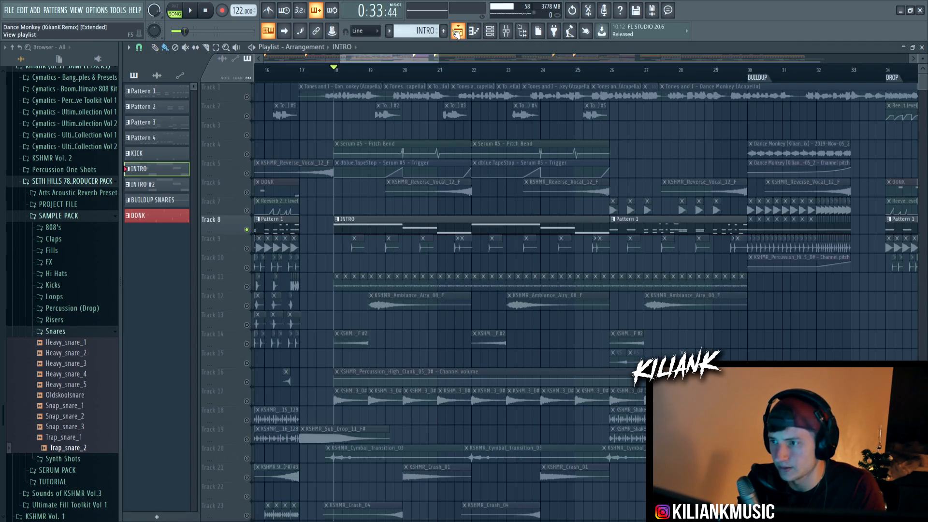
key("space")
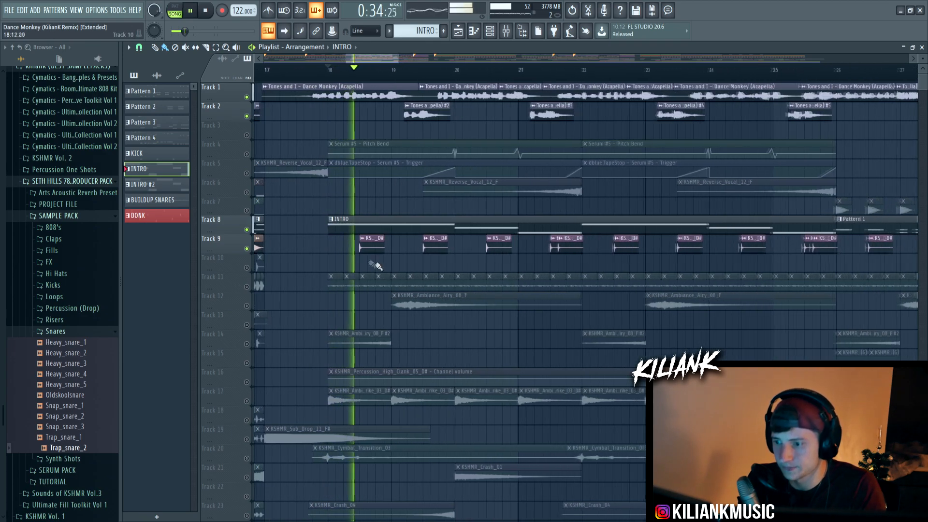
scroll(369, 258, "up", 5)
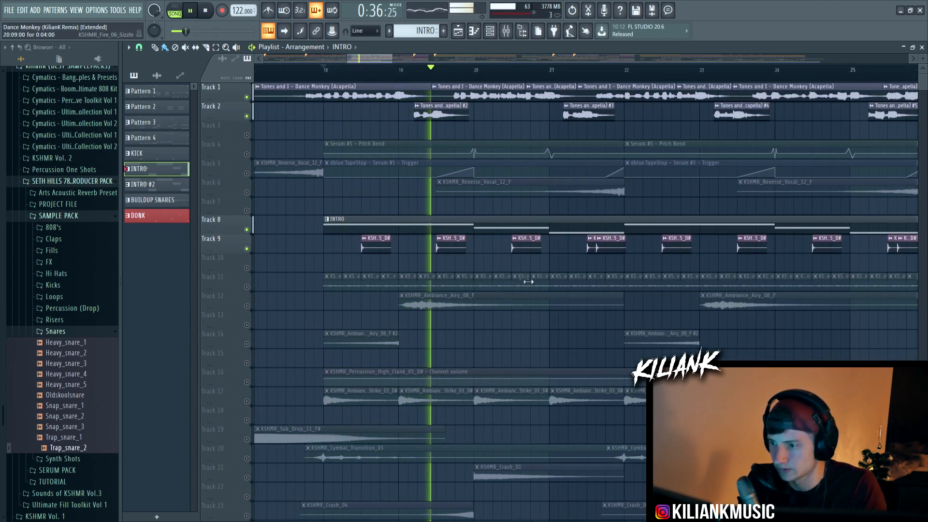
key("space")
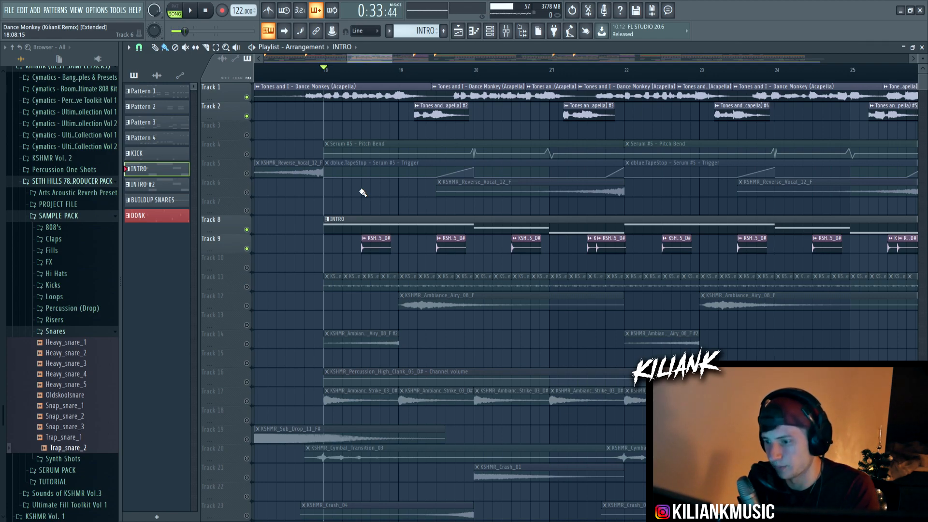
Step: Enable the dblue.TapeStop and pitch bend automation on Tracks 5 and 4 and audition the Serum #5 bass just before bar 21
left_click(247, 173)
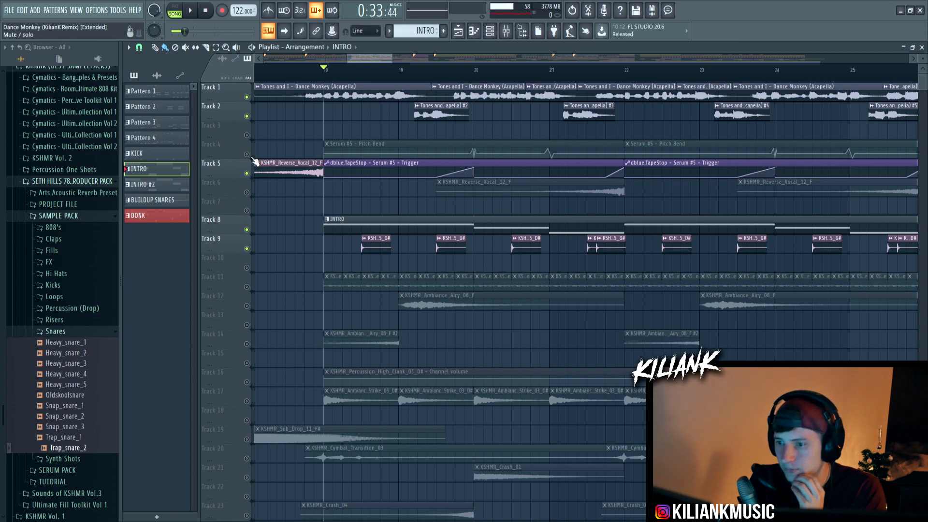
left_click(247, 154)
scroll(545, 72, "up", 4)
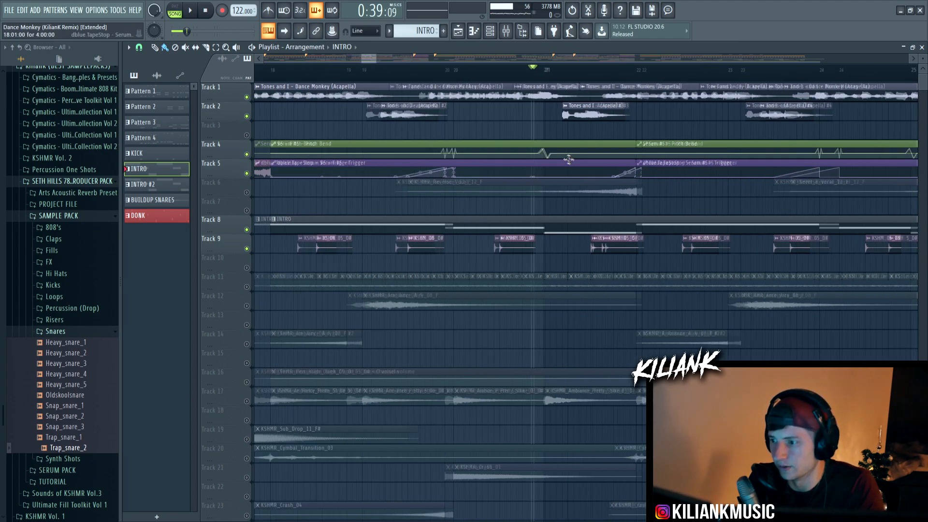
key("space")
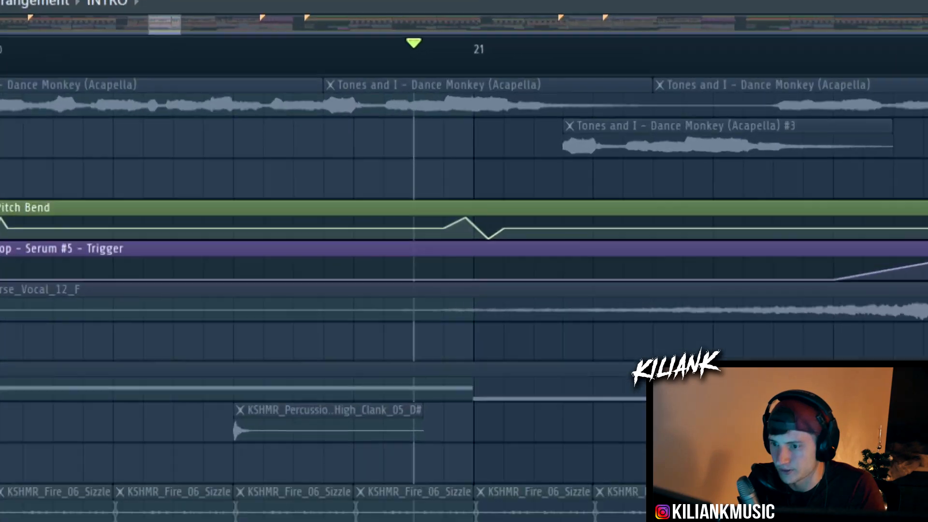
key("space")
key("space")
key("space")
key("space")
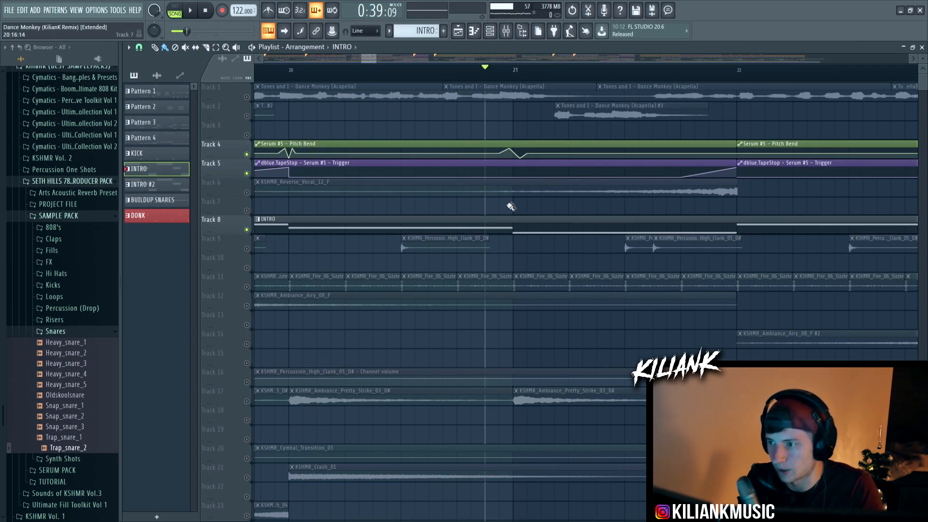
Step: Inspect Serum #5 and the dblue.TapeStop effect on its mixer insert 47, and return to the playlist
scroll(511, 160, "down", 2)
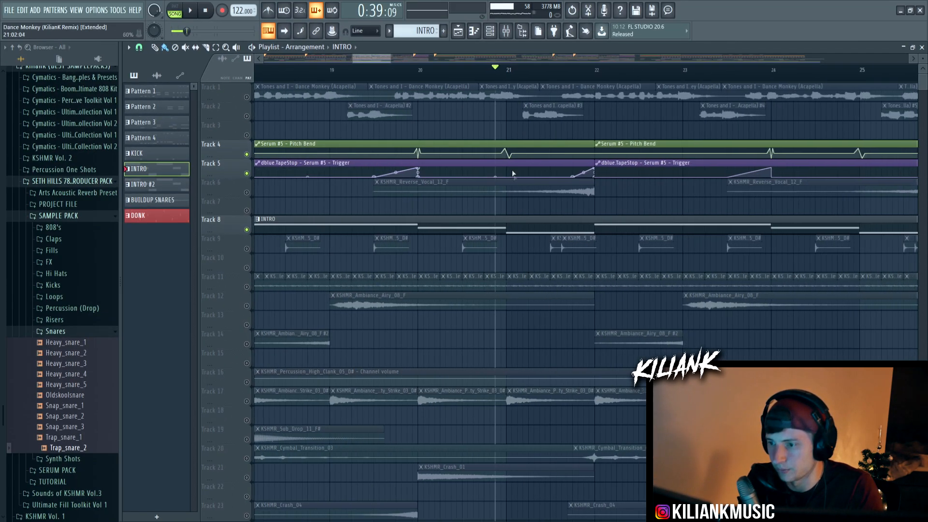
scroll(510, 160, "down", 3)
left_click(380, 77)
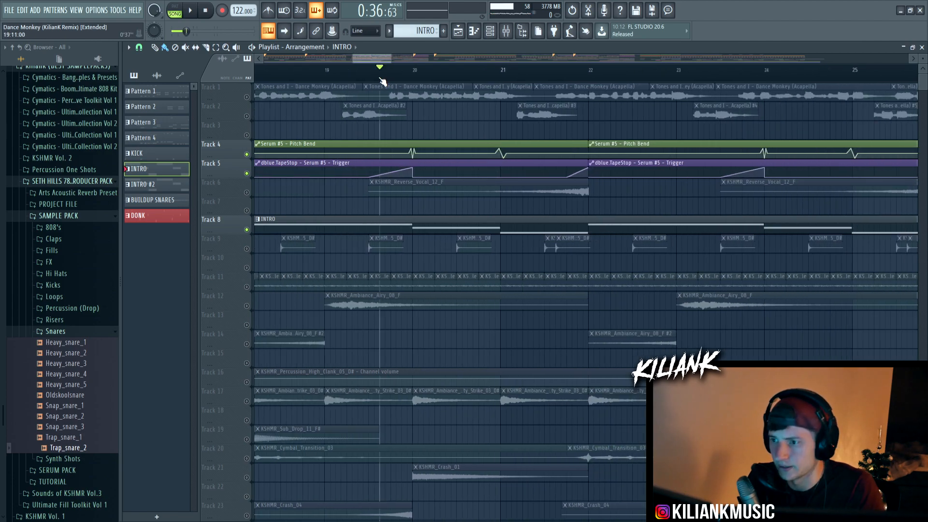
left_click(497, 33)
left_click(248, 95)
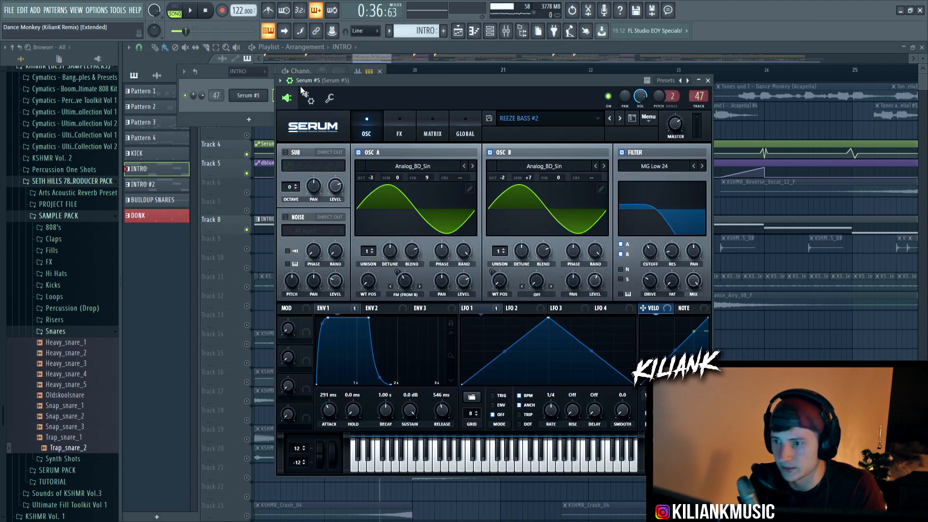
double_click(708, 95)
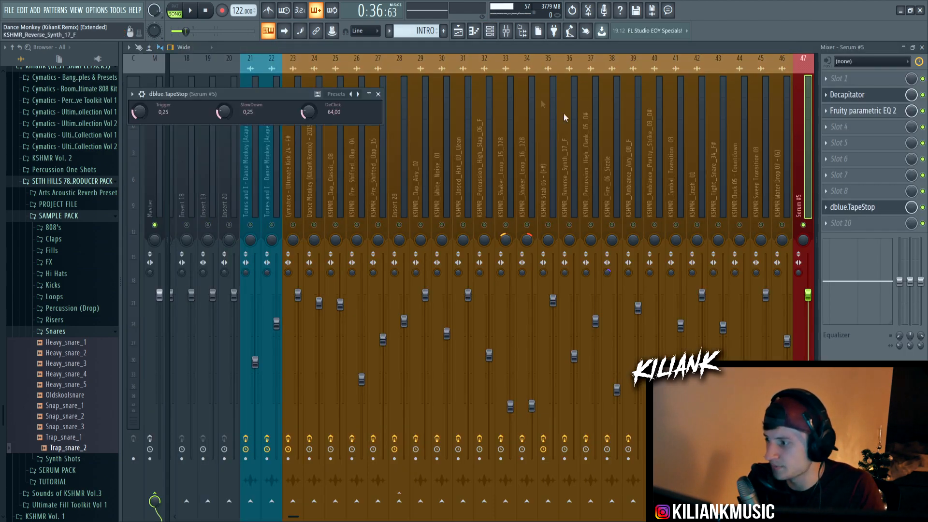
left_click(461, 31)
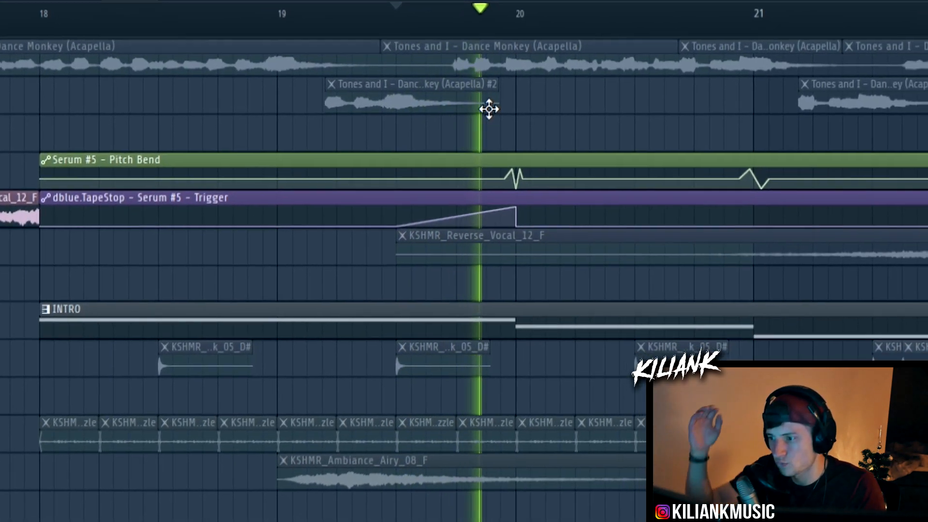
Step: Unmute the High Clank percussion on Track 9 and the acapella layers on Tracks 2 and 1
scroll(611, 232, "down", 4)
scroll(753, 292, "up", 3)
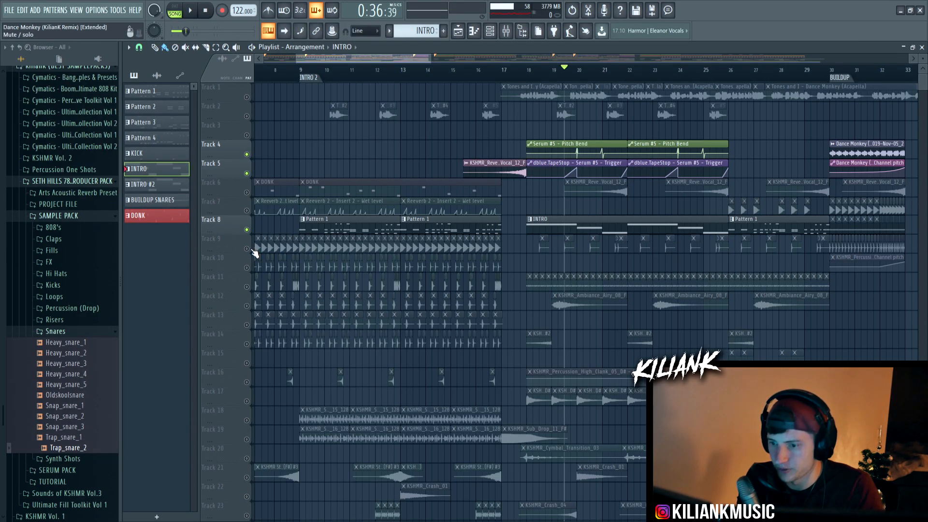
left_click(247, 249)
scroll(576, 218, "up", 3)
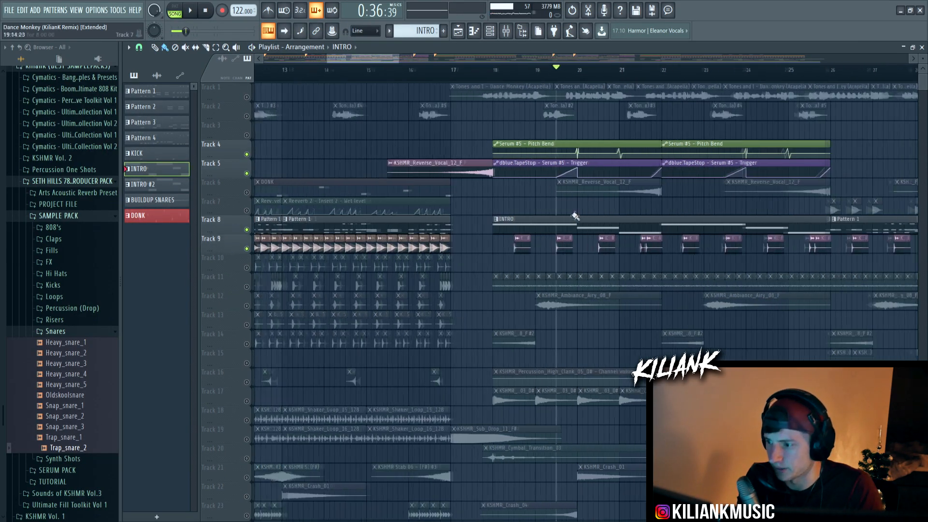
left_click(247, 116)
left_click(247, 96)
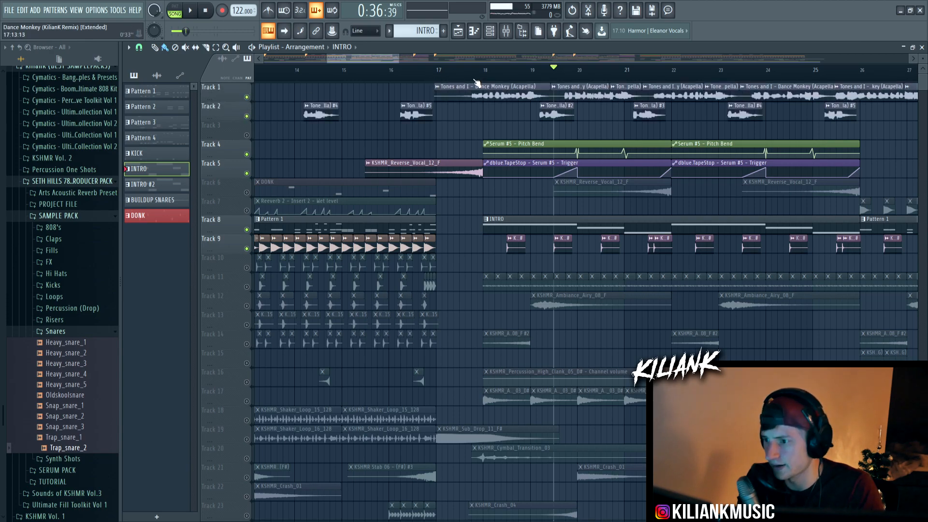
Step: Play the automated INTRO bass together with the acapella layers and High Clank percussion from bar 18
key("space")
left_click(461, 31)
left_click(461, 31)
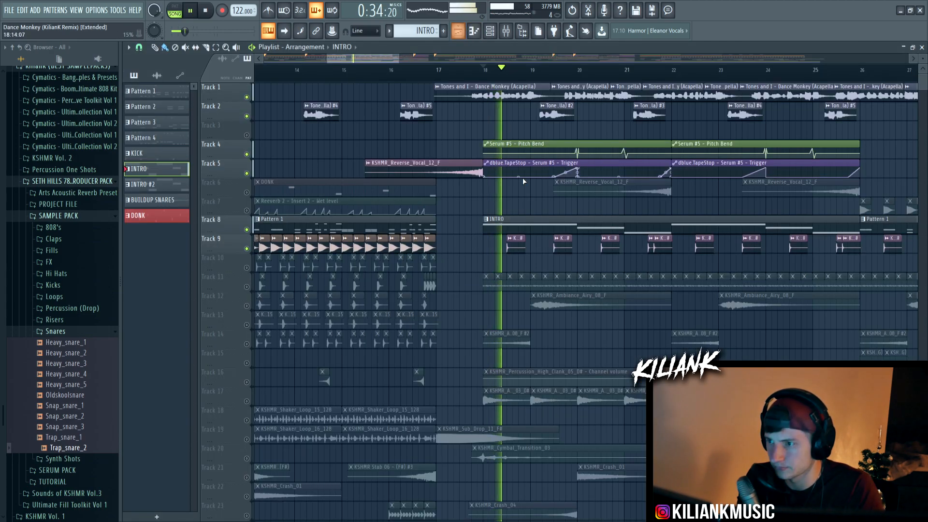
scroll(549, 239, "down", 3)
scroll(550, 240, "up", 5)
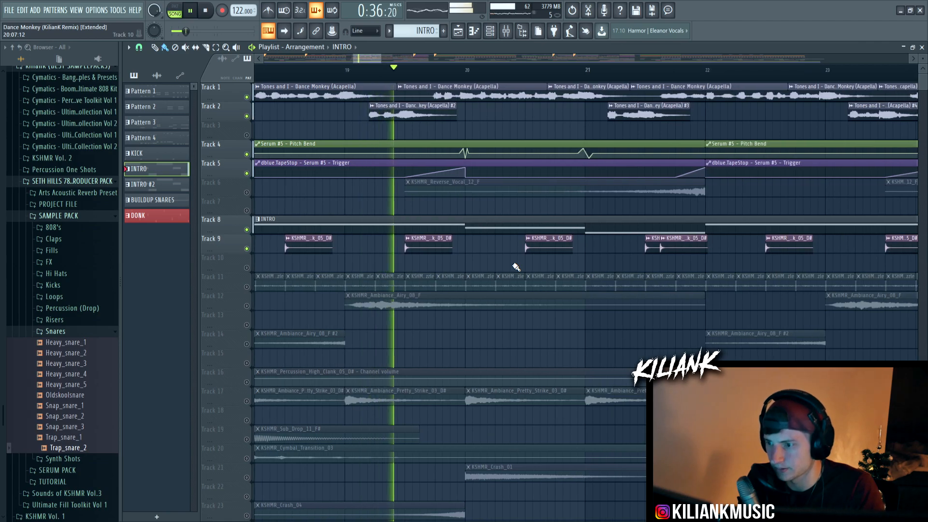
scroll(502, 244, "down", 3)
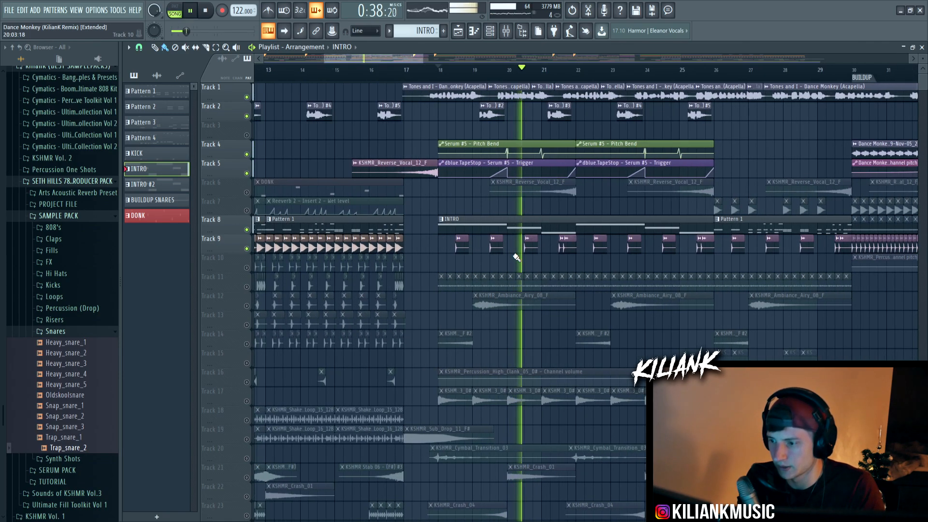
scroll(561, 268, "up", 2)
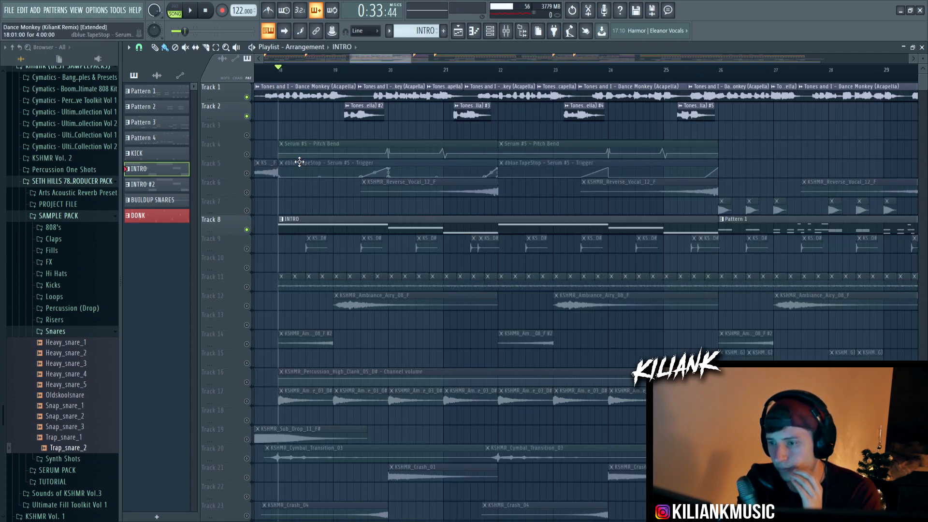
Step: Unmute the automation Tracks 4 and 5, the percussion on Track 9 and the reverse vocals on Track 6
left_click(247, 154)
left_click(246, 174)
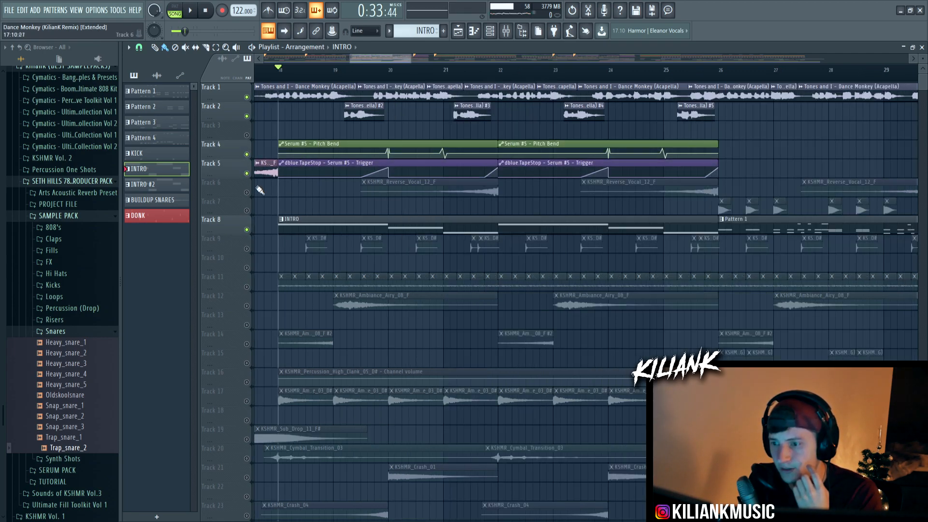
scroll(261, 223, "down", 2)
left_click(247, 210)
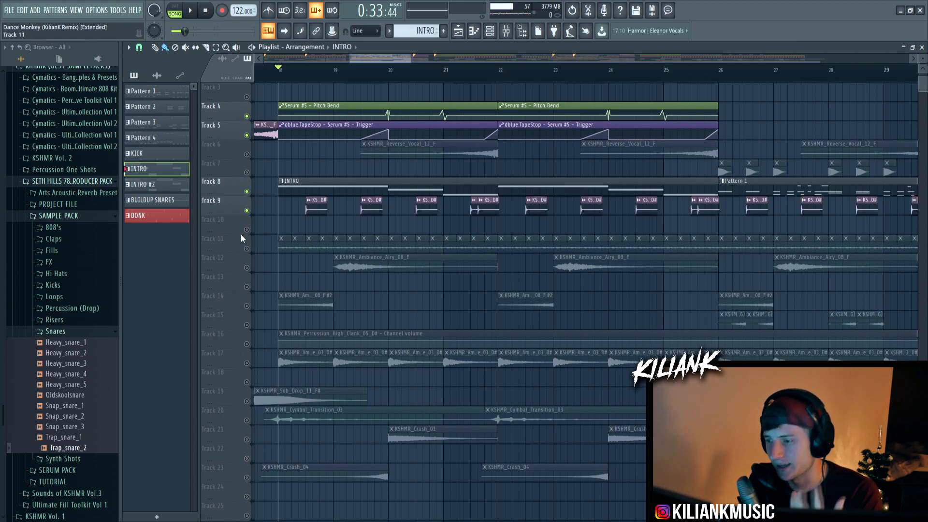
scroll(245, 257, "up", 2)
left_click(246, 192)
Step: Solo Track 5 to audition its KSHMR_Reverse_Vocal_12_F clip from bar 17, and enable Track 6 to hear its reverse vocals
left_click_drag(281, 78, 375, 91)
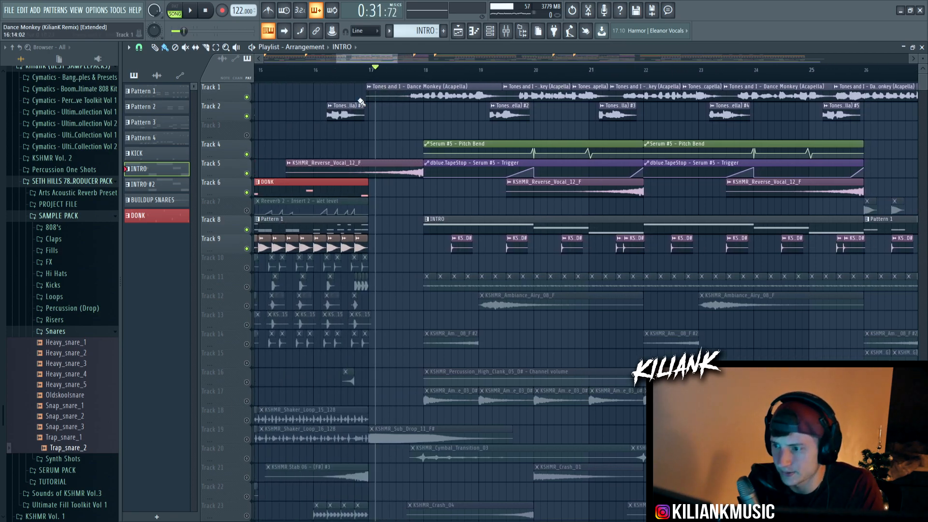
right_click(247, 173)
key("space")
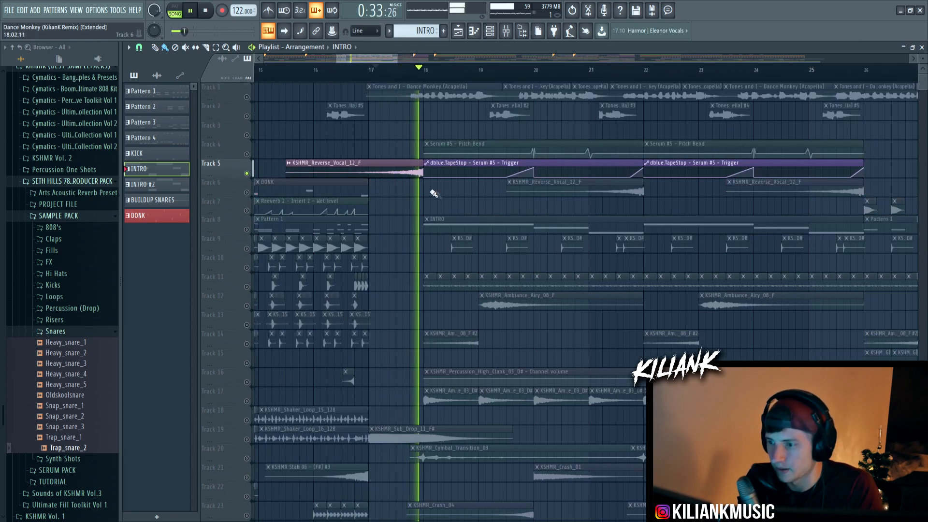
key("space")
left_click(246, 192)
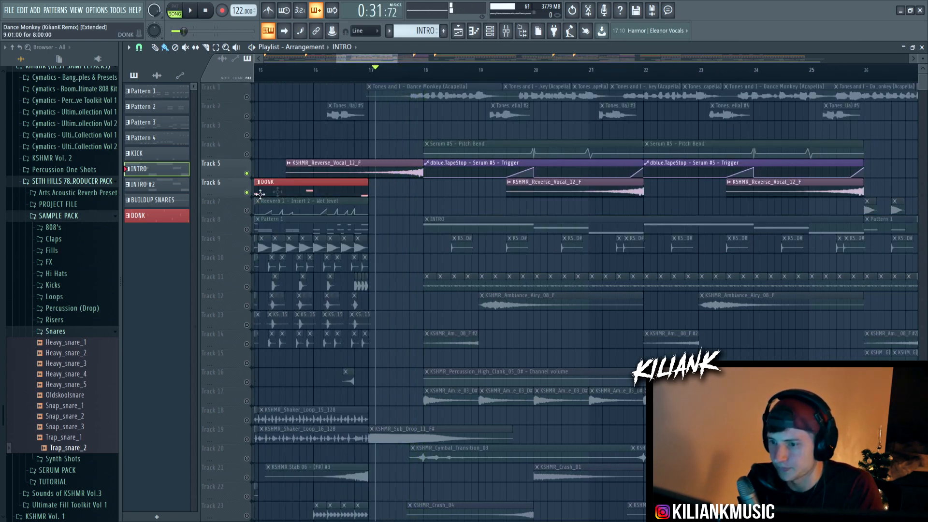
key("space")
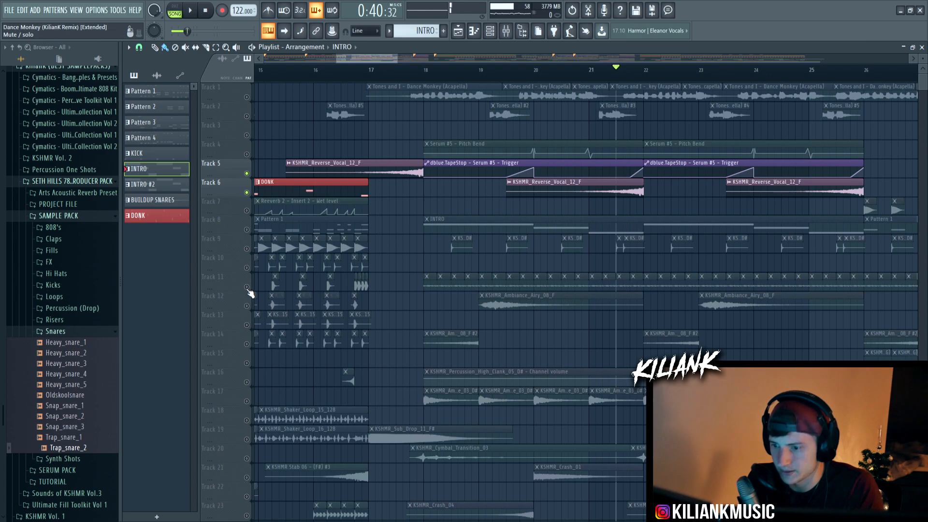
Step: Isolate Tracks 12 and 13 and play the KSHMR_Ambiance_Airy_08_F clip from bar 19
left_click(247, 305, "ctrl")
left_click(482, 77)
key("space")
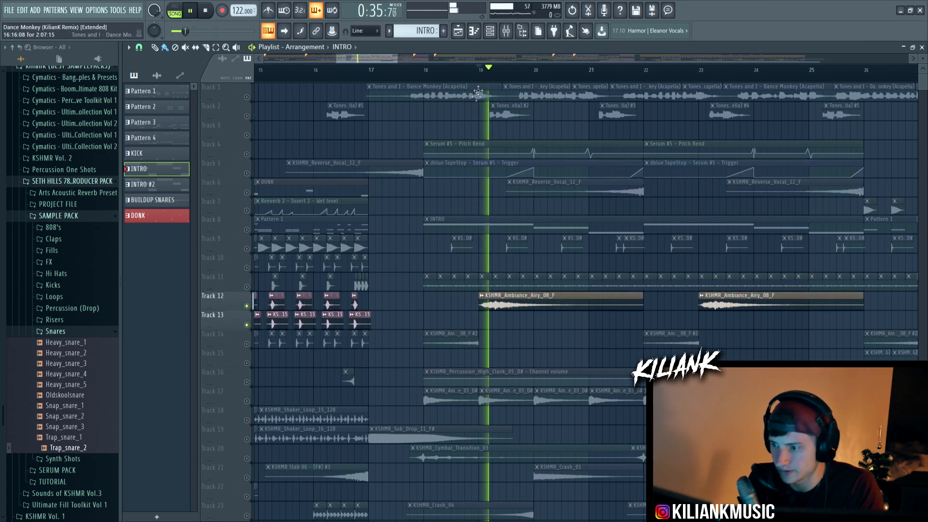
Step: Enable Track 14 alongside Tracks 12 and 13 and play its KSHMR_Ambiance_Airy_08_F #2 clip from bar 18
key("space")
left_click(247, 344)
key("space")
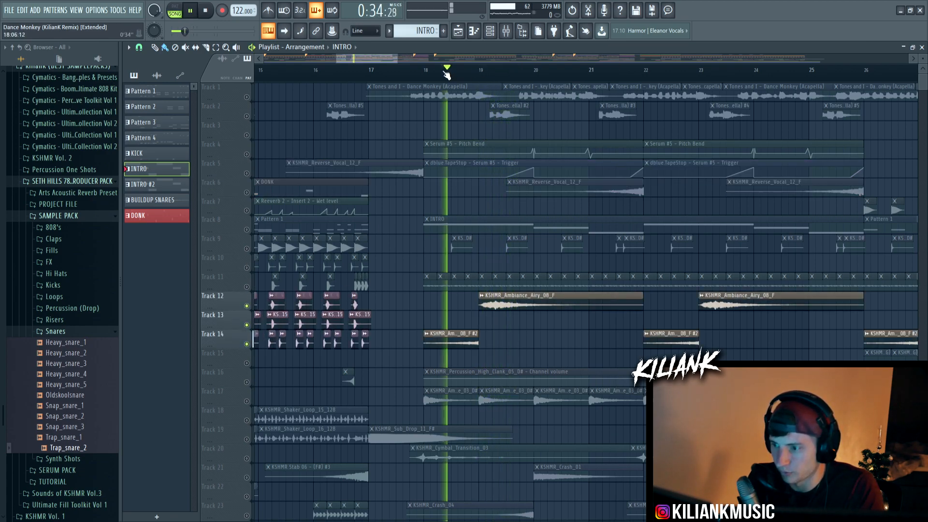
Step: Solo Track 17 and audition its KSHMR_Ambiance_Pretty_Strike_03_D# clips from bar 18
scroll(386, 309, "down", 6)
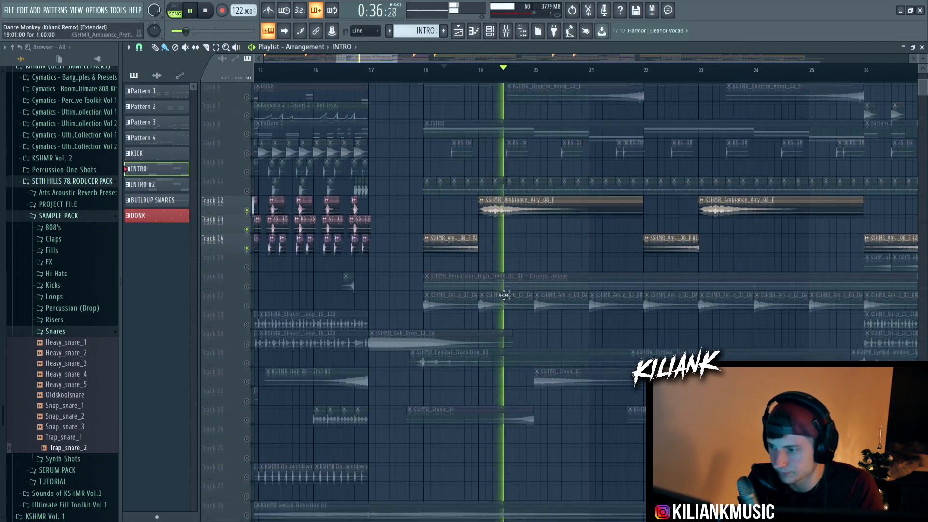
key("space")
left_click(246, 287, "ctrl")
left_click(425, 70)
key("space")
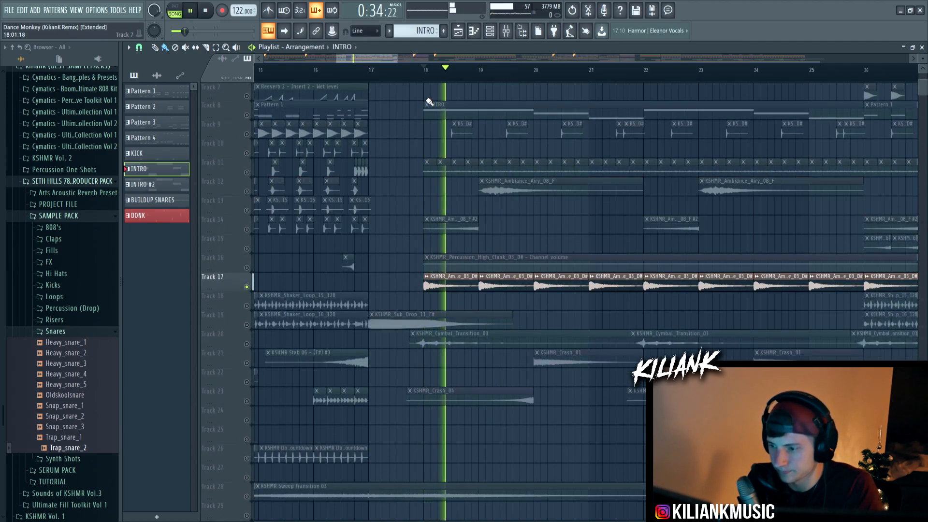
key("space")
Step: Examine the Fruity parametric EQ 2 and Fruity Reeverb 2 settings on the KSHMR_Ambiance_Pretty_Strike_03_D# mixer channel
double_click(506, 276)
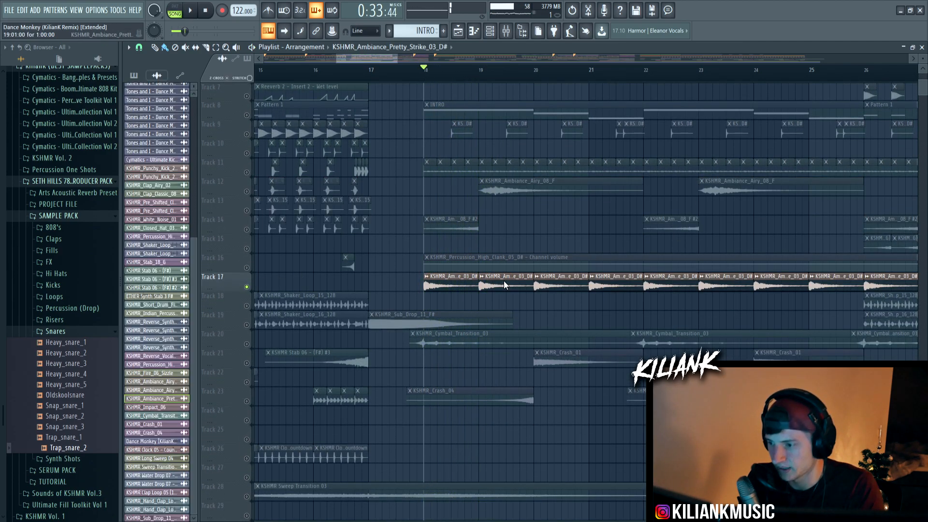
double_click(424, 148)
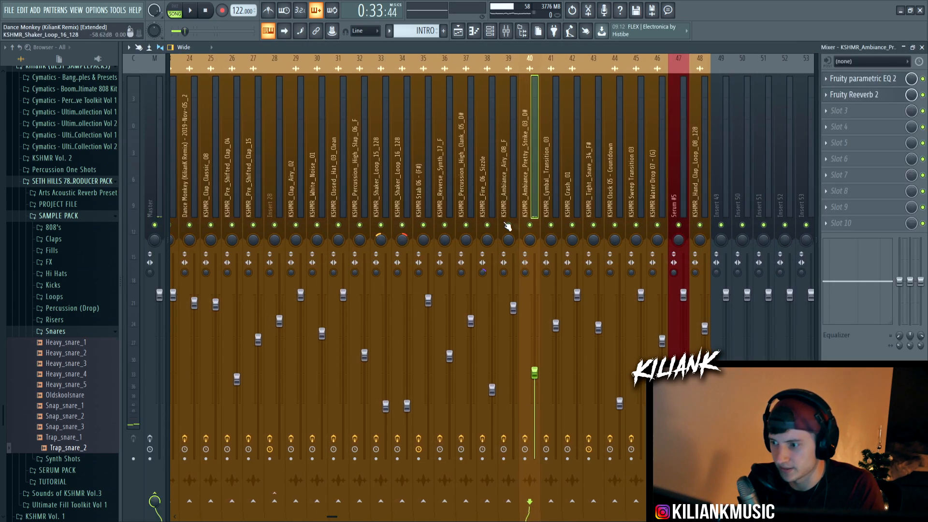
left_click(863, 79)
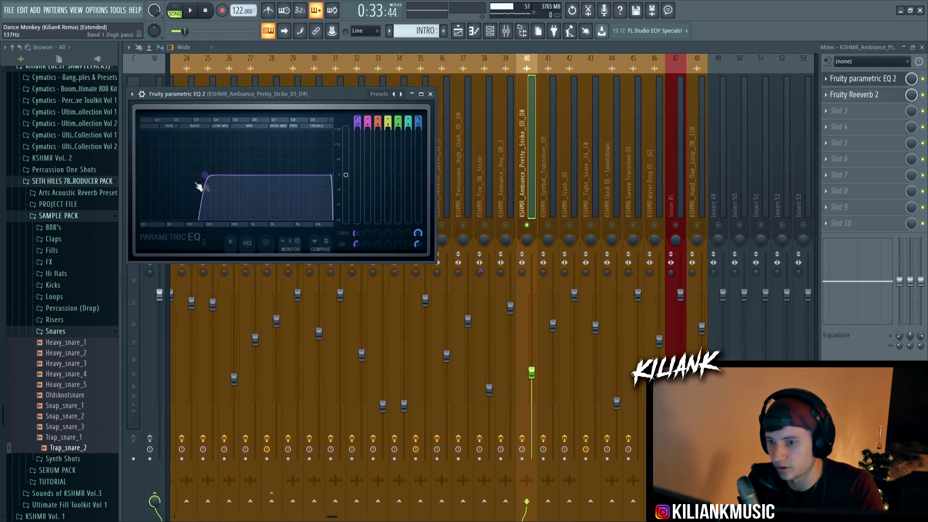
left_click(857, 95)
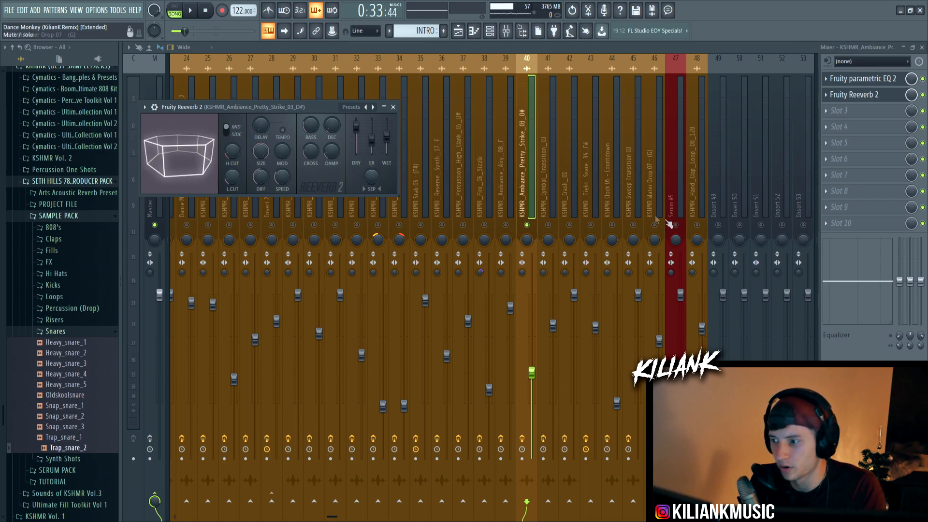
key("Escape")
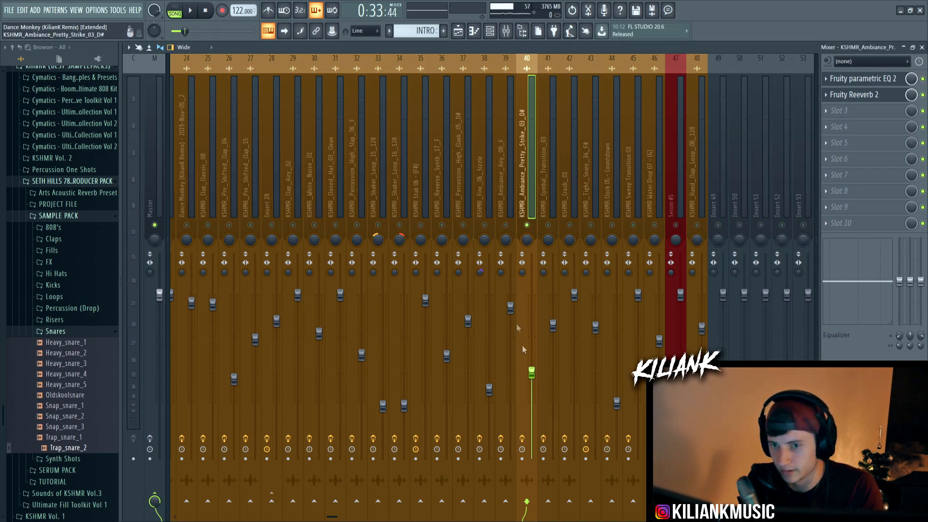
Step: Return to the playlist, solo Track 20 and audition the KSHMR_Cymbal_Transition_03 clip from just before bar 18
left_click(457, 31)
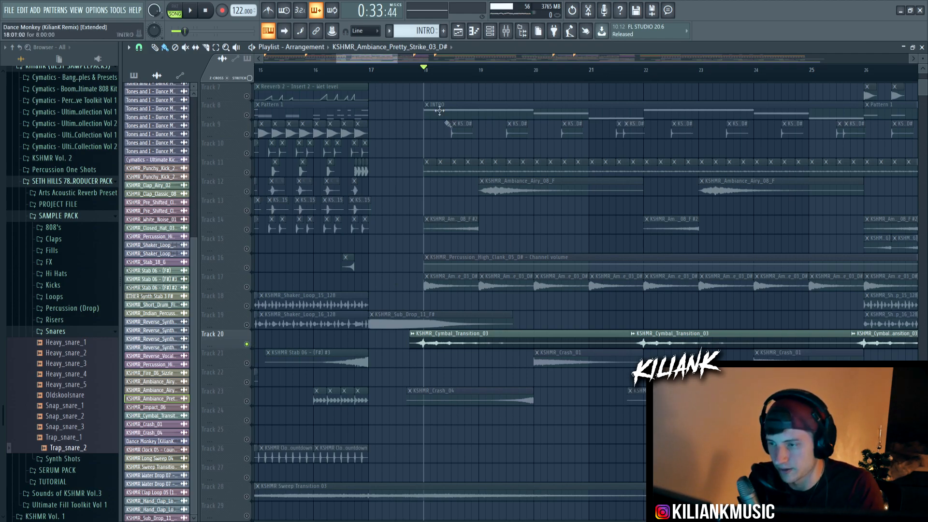
scroll(420, 304, "down", 3)
scroll(424, 307, "up", 3)
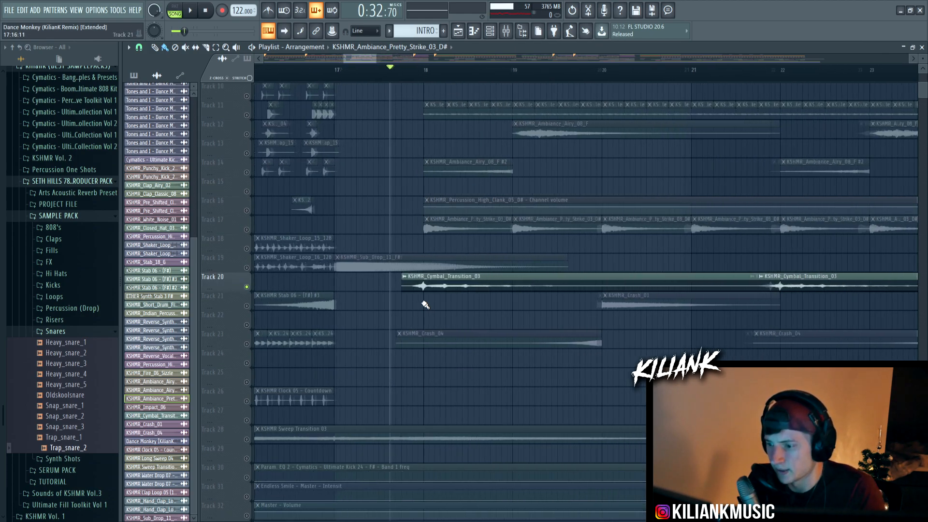
key("space")
key("F9")
key("F9")
key("space")
Step: Solo Track 23 with the KSHMR_Crash_04 clips, then isolate Track 21 and play its KSHMR_Crash_01 clip from around bar 20
right_click(246, 344)
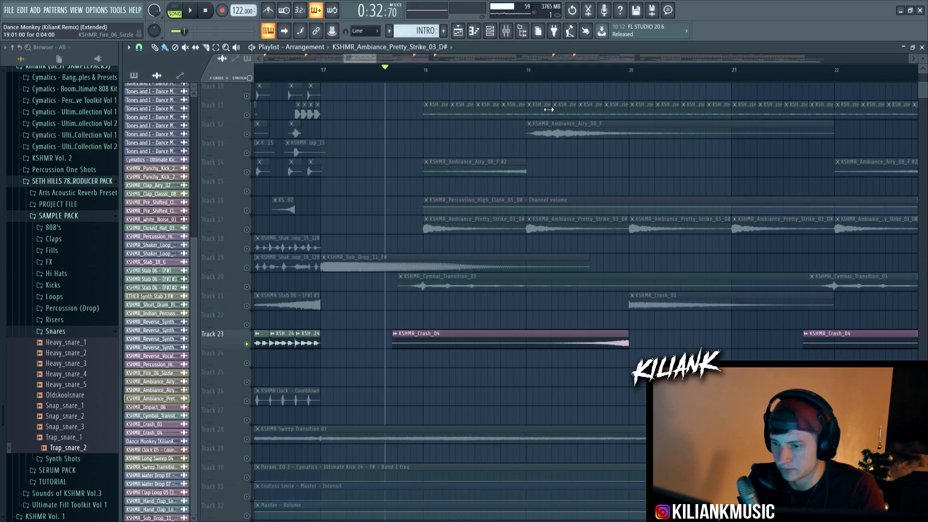
left_click(249, 303)
scroll(491, 317, "down", 5)
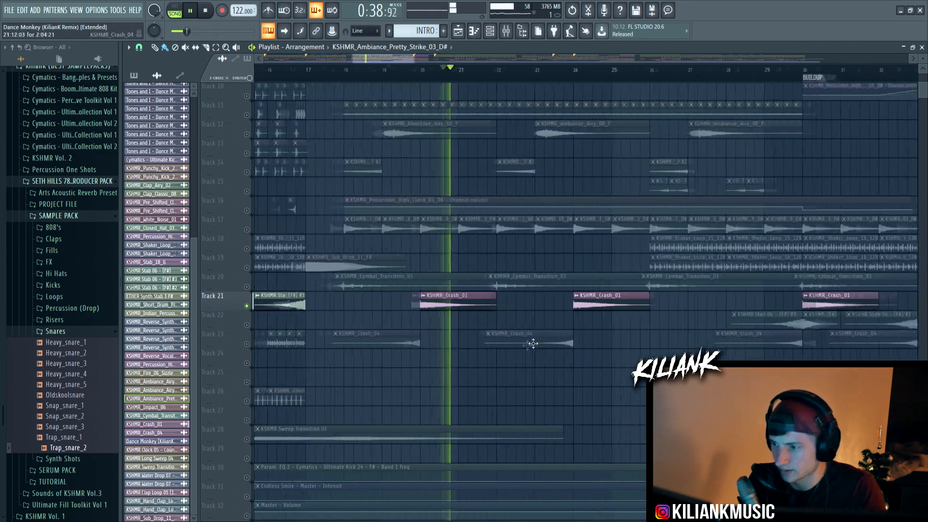
key("space")
Step: Solo Track 28 and audition the KSHMR Sweep Transition 03 clip from around bar 17
scroll(386, 324, "down", 3)
left_click(249, 343)
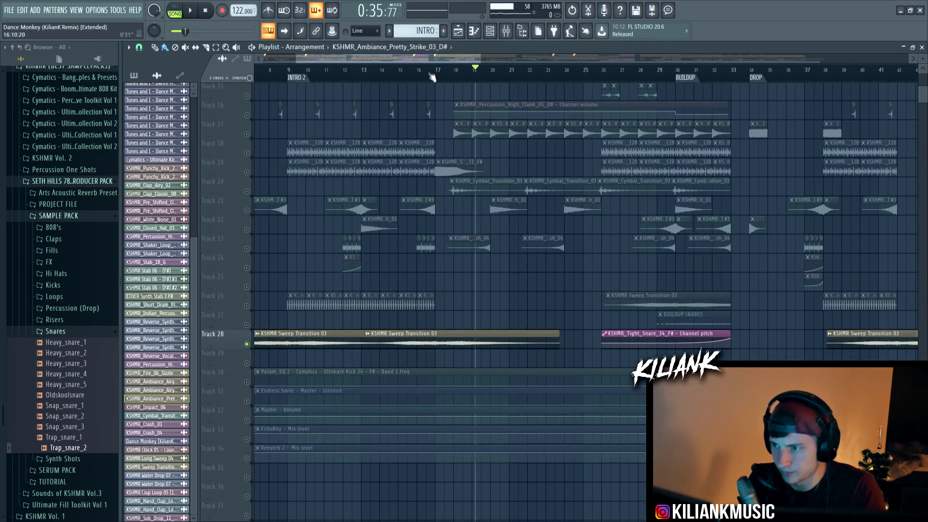
scroll(464, 298, "up", 3)
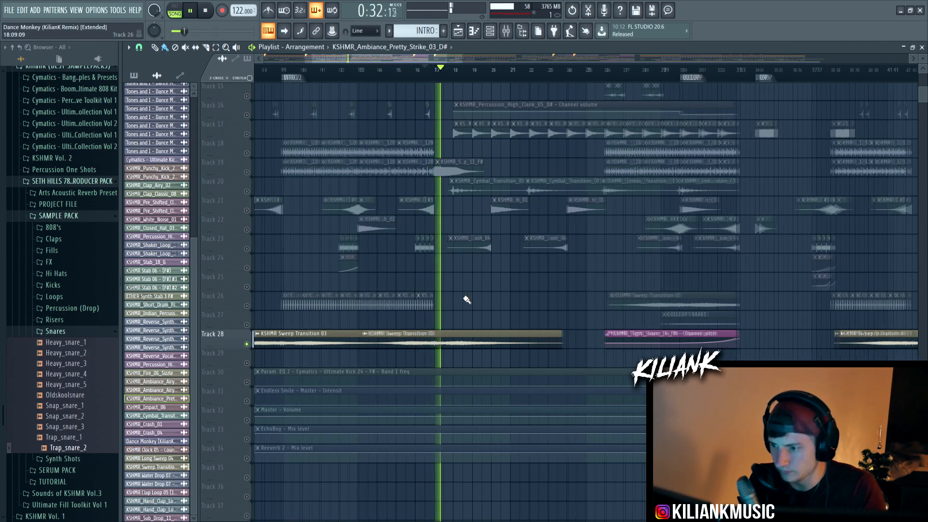
key("space")
Step: Re-enable all playlist tracks and mute the acapella Tracks 1 and 2, the INTRO bass on Track 8 and the percussion on Track 9
left_click(246, 249)
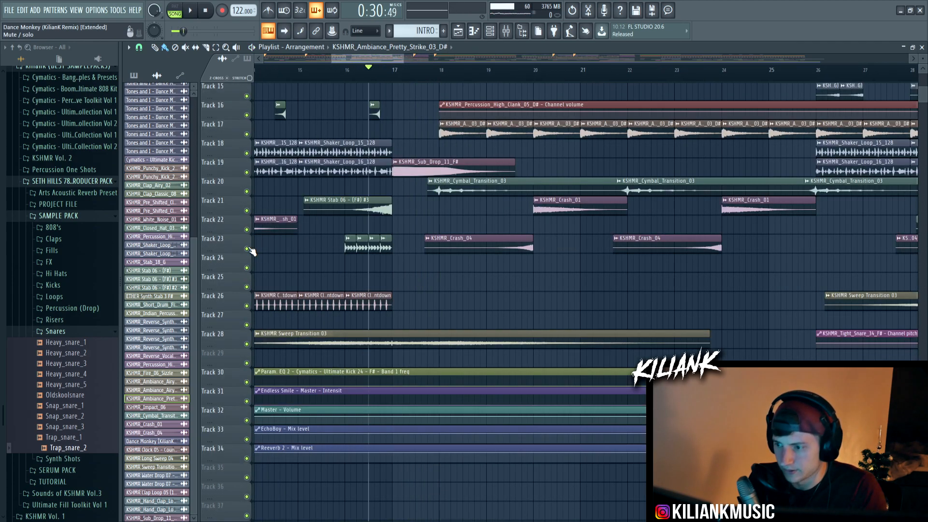
scroll(470, 139, "up", 3)
left_click(433, 71)
scroll(455, 174, "up", 6)
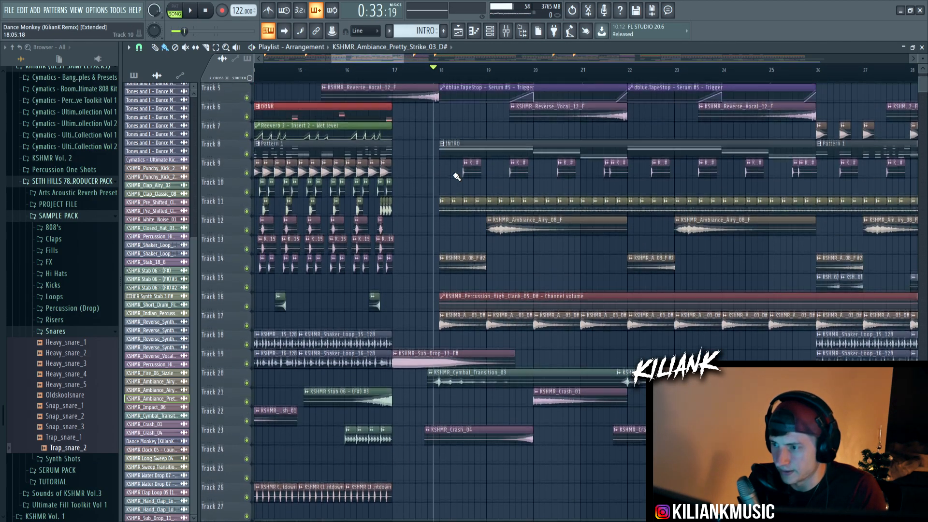
left_click(246, 96)
left_click(247, 116)
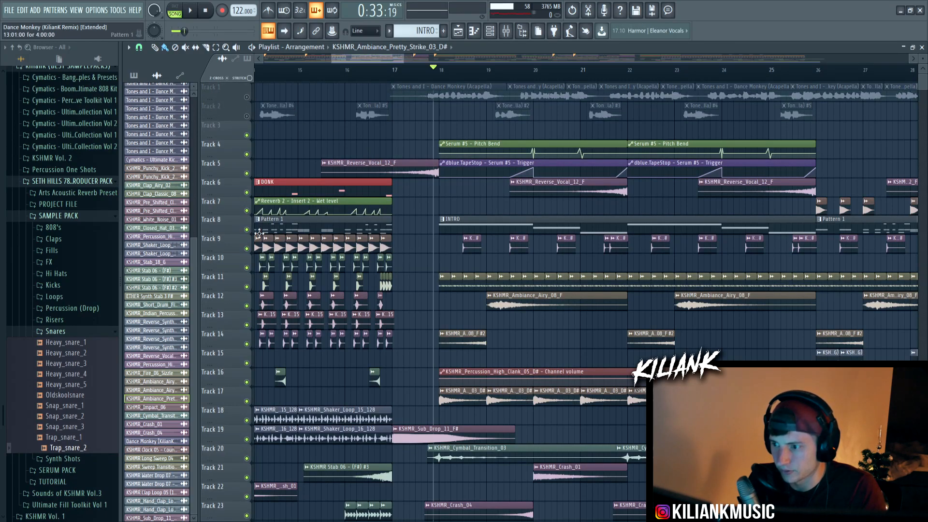
left_click(246, 230)
left_click(246, 249)
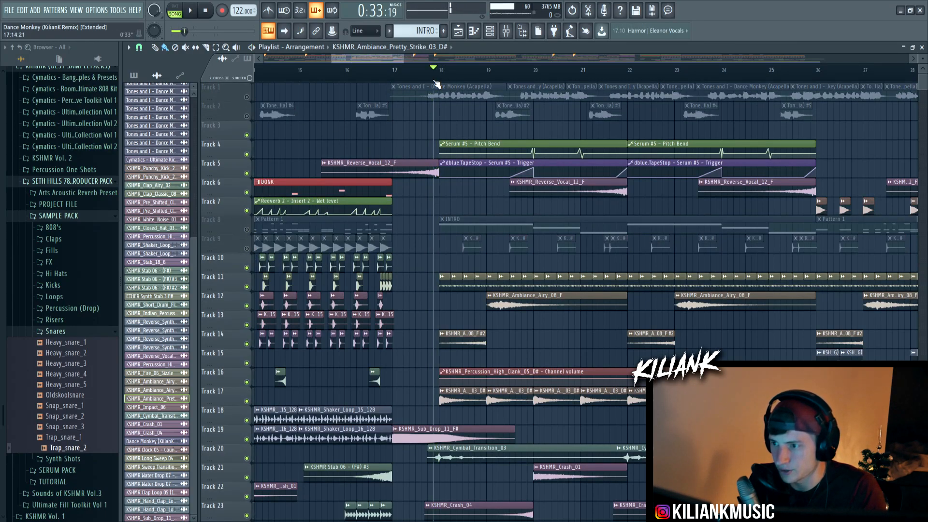
Step: Play the remaining ambience, transition and crash layers of the intro from bar 18 and look over their clips
key("space")
scroll(567, 314, "down", 3)
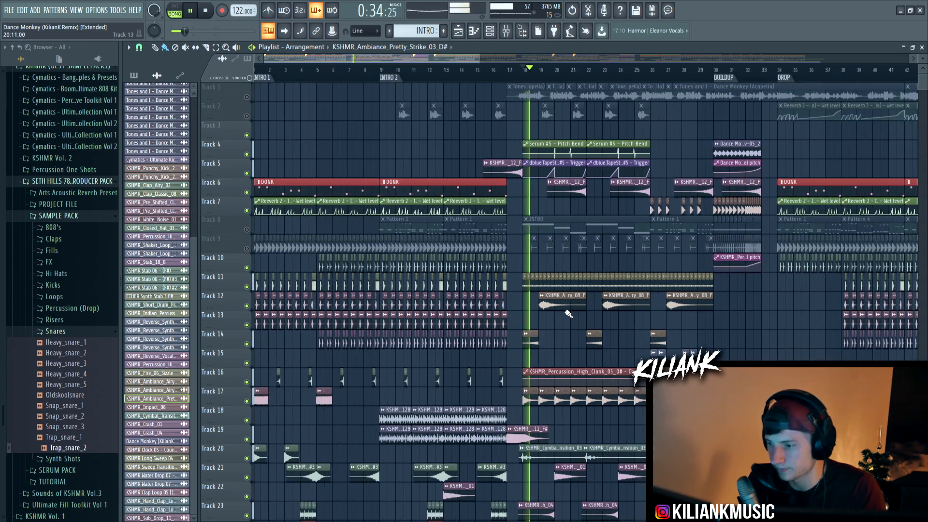
scroll(567, 313, "down", 4)
scroll(629, 283, "up", 2)
scroll(414, 252, "up", 4)
scroll(414, 253, "up", 7)
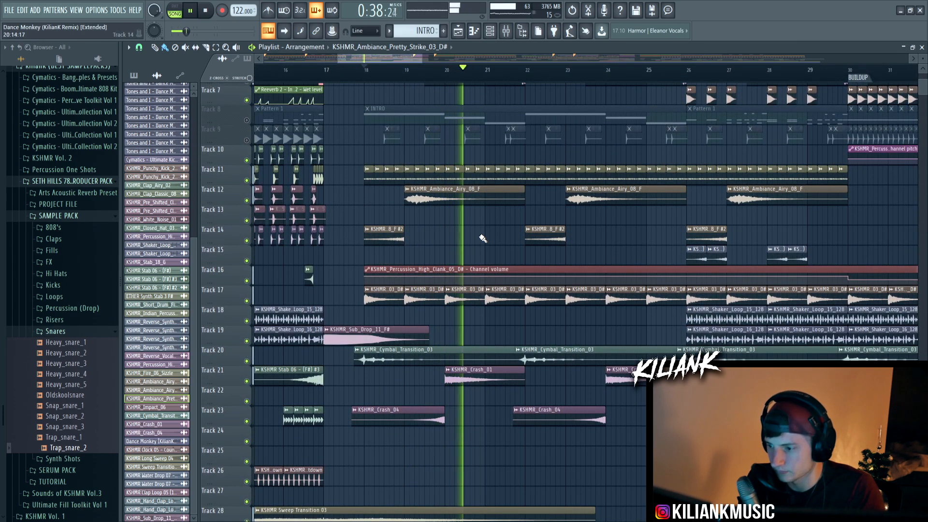
scroll(504, 238, "up", 7)
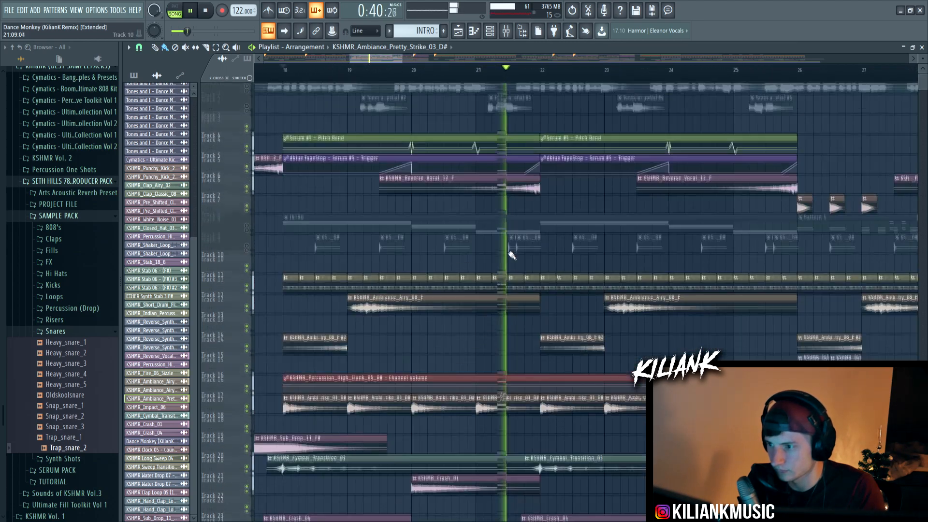
scroll(515, 257, "down", 4)
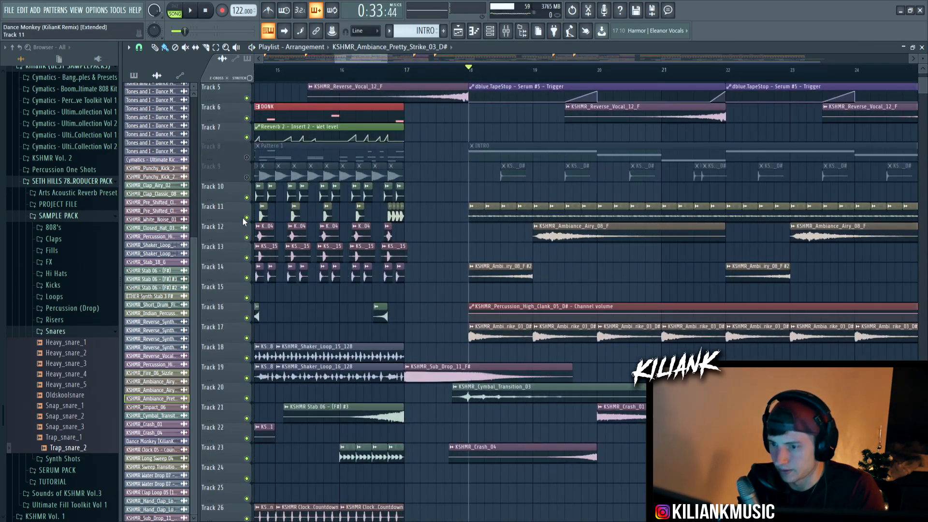
Step: Solo Track 11, audition its KSHMR_Fire_06_Sizzle clips from bar 18 and open the sample's mixer channel
right_click(247, 217)
scroll(477, 225, "up", 4)
double_click(472, 205)
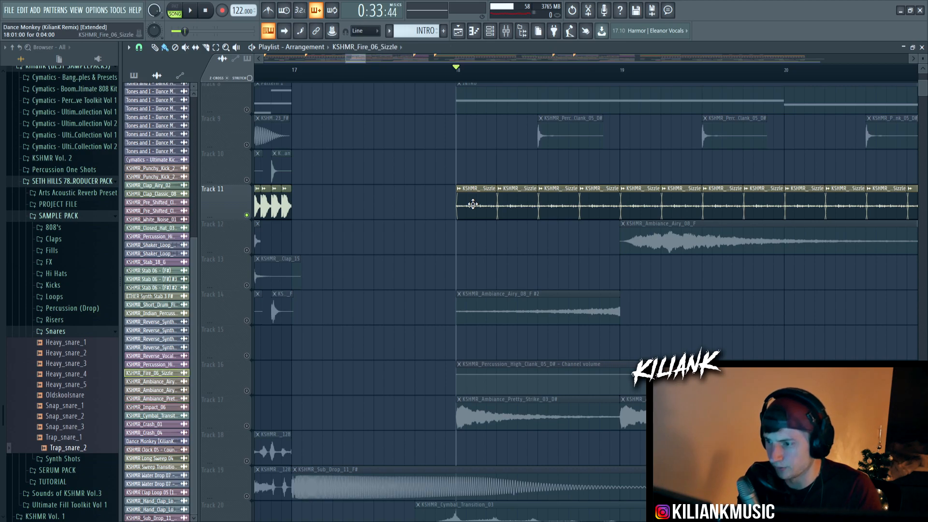
key("space")
key("F9")
right_click(485, 225)
key("space")
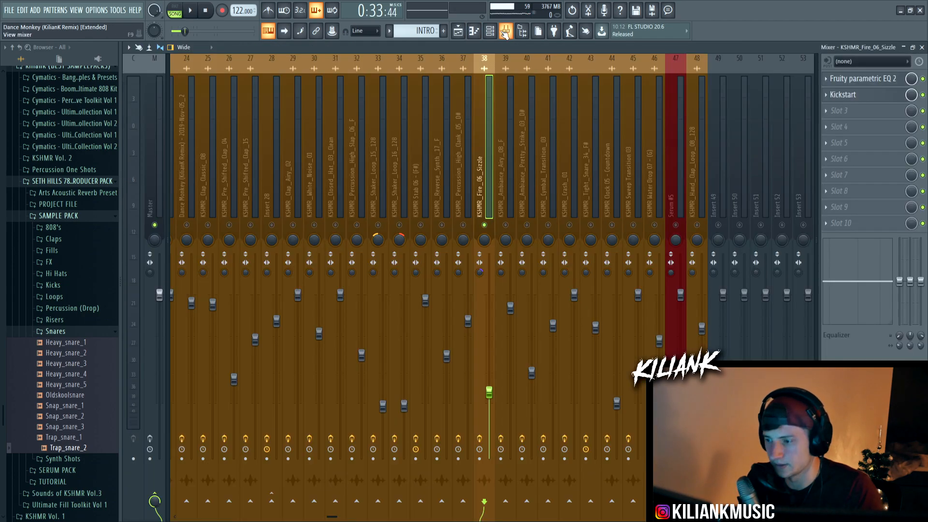
Step: Examine the Kickstart sidechain and Fruity parametric EQ 2 settings on the KSHMR_Fire_06_Sizzle channel
left_click(841, 95)
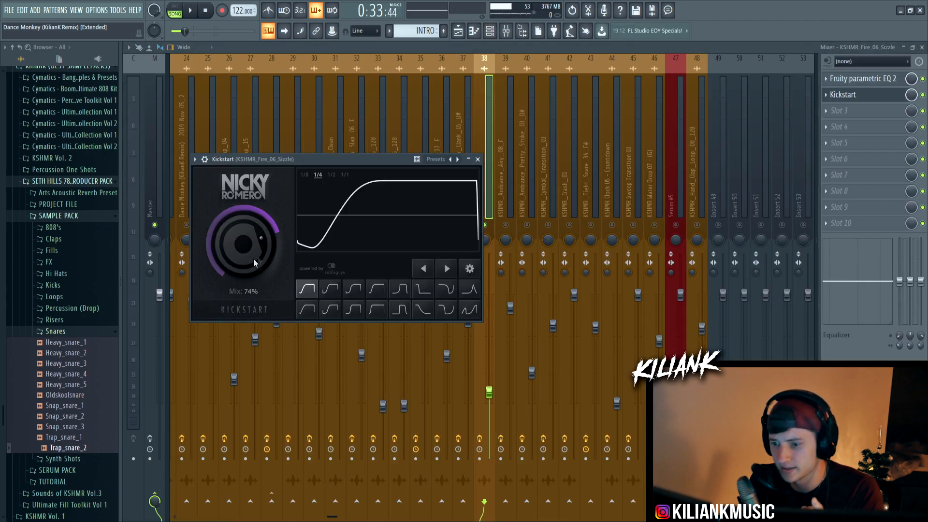
left_click(842, 79)
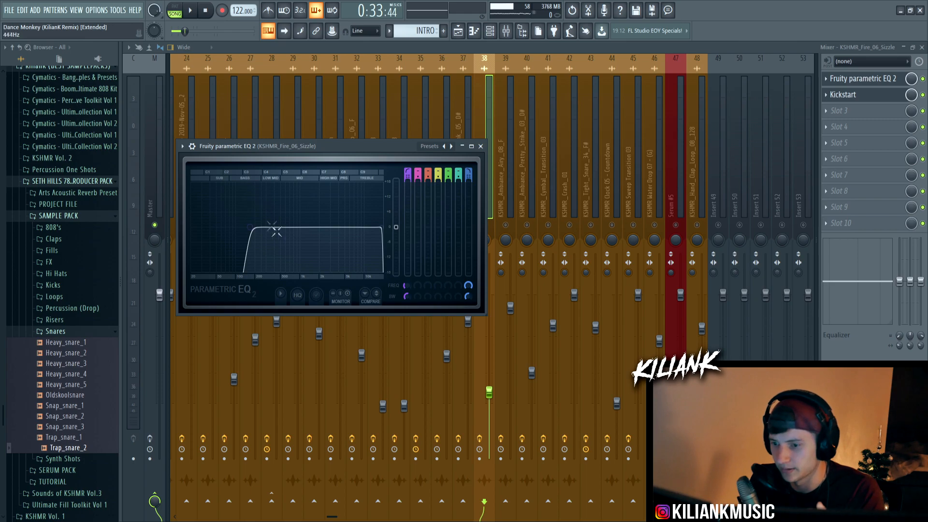
left_click(480, 146)
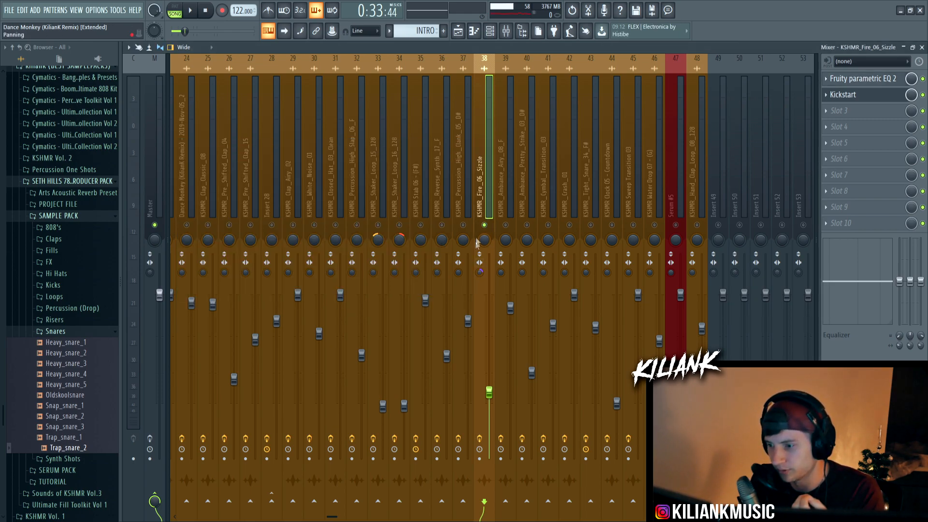
Step: Return to the playlist, re-enable all tracks and play the full intro arrangement from bar 18
left_click(457, 32)
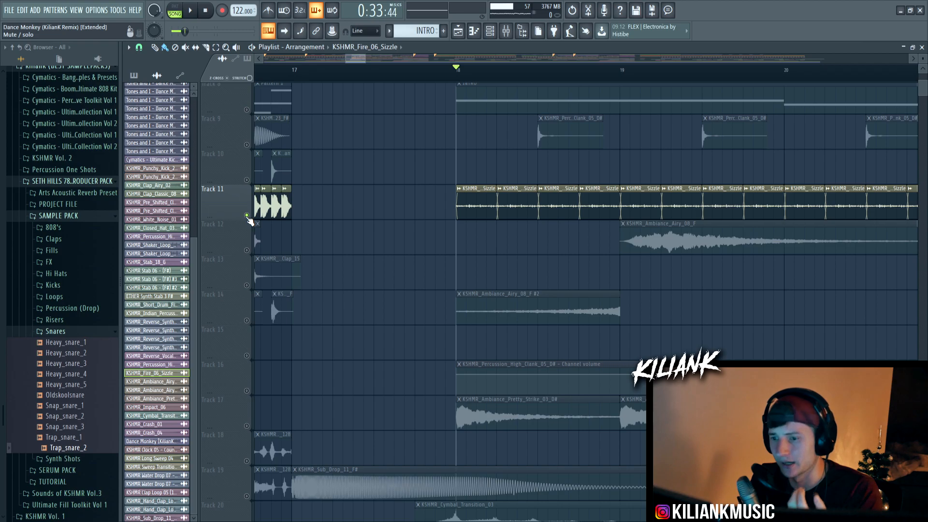
right_click(247, 216)
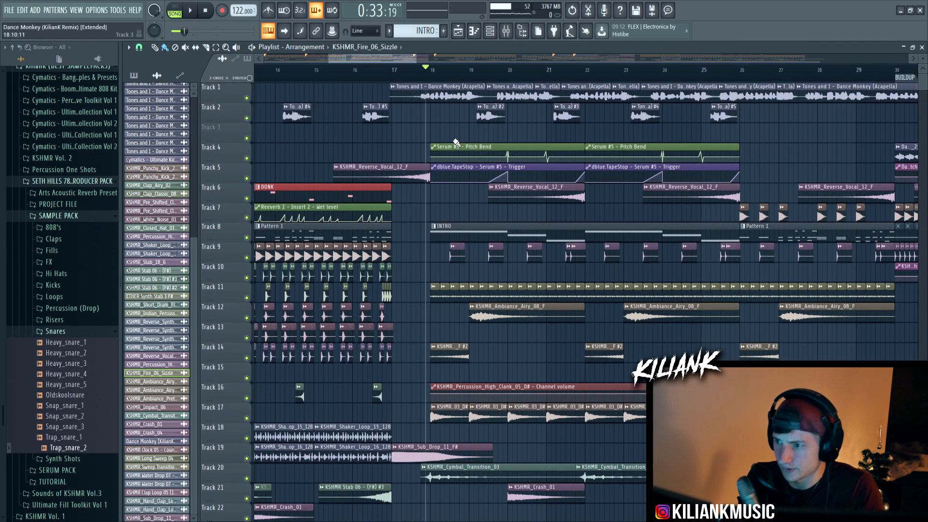
scroll(456, 143, "down", 3)
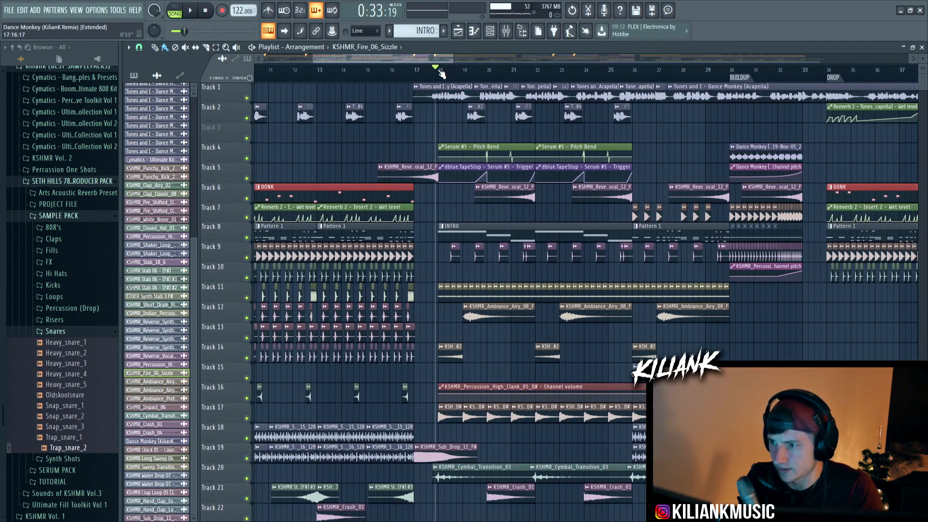
key("space")
scroll(455, 215, "up", 4)
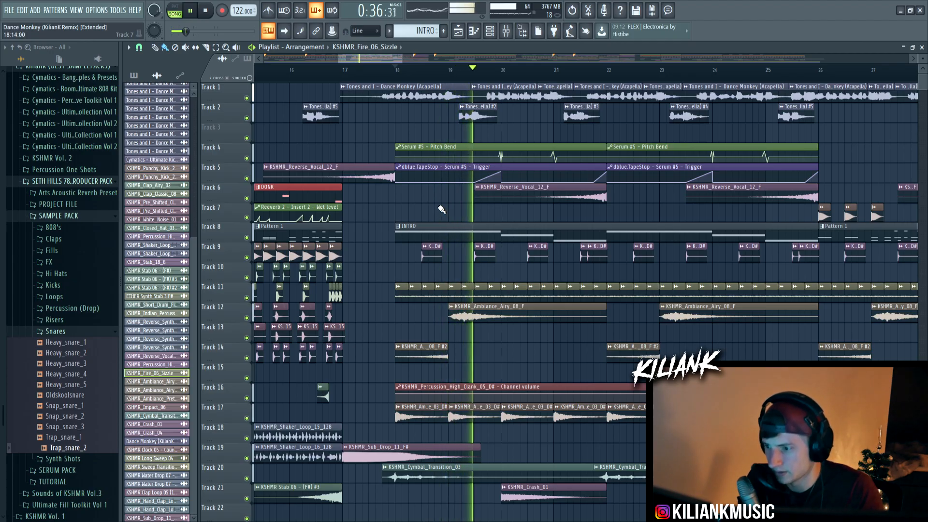
scroll(494, 223, "down", 3)
scroll(496, 223, "up", 2)
scroll(520, 213, "down", 7)
scroll(530, 212, "up", 5)
scroll(568, 213, "down", 4)
scroll(630, 232, "up", 5)
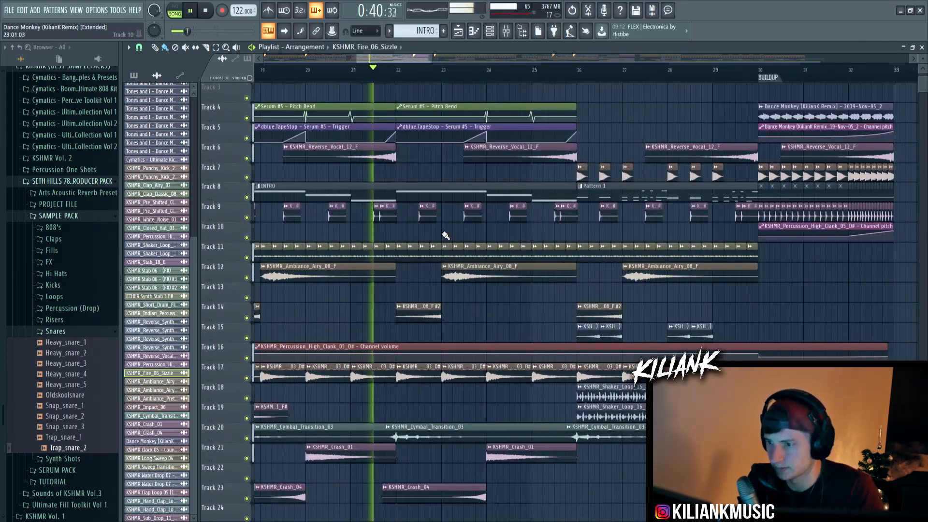
key("space")
Step: Move the playback position to bar 22 and play the second half of the intro towards the buildup
scroll(461, 155, "up", 2)
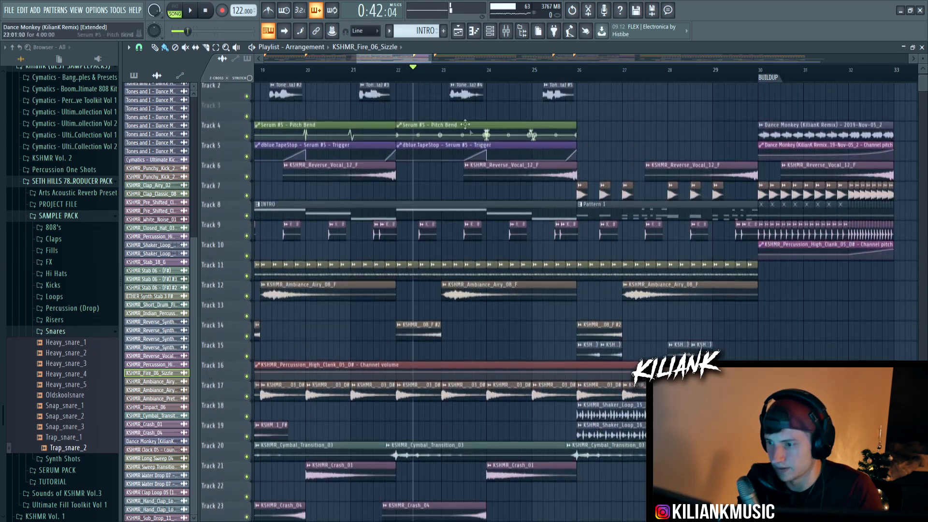
scroll(465, 124, "up", 1)
left_click(403, 71)
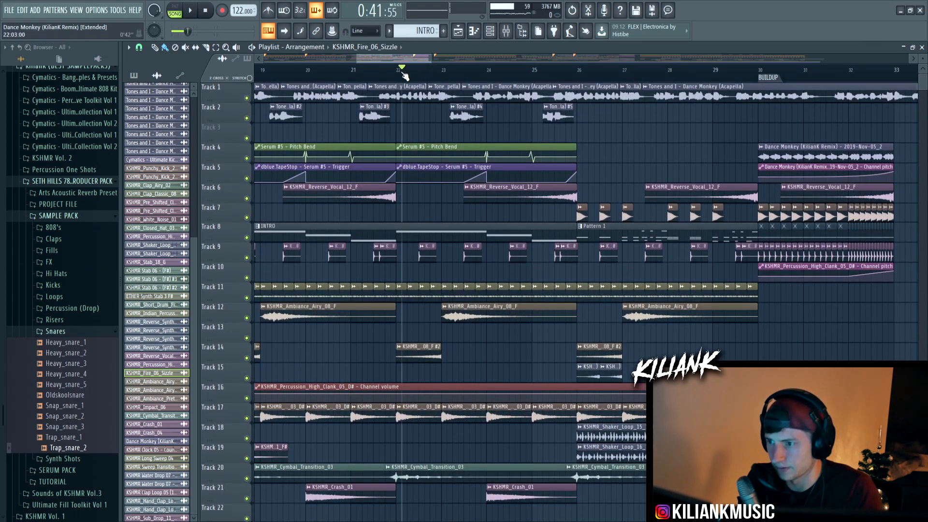
scroll(482, 162, "down", 4)
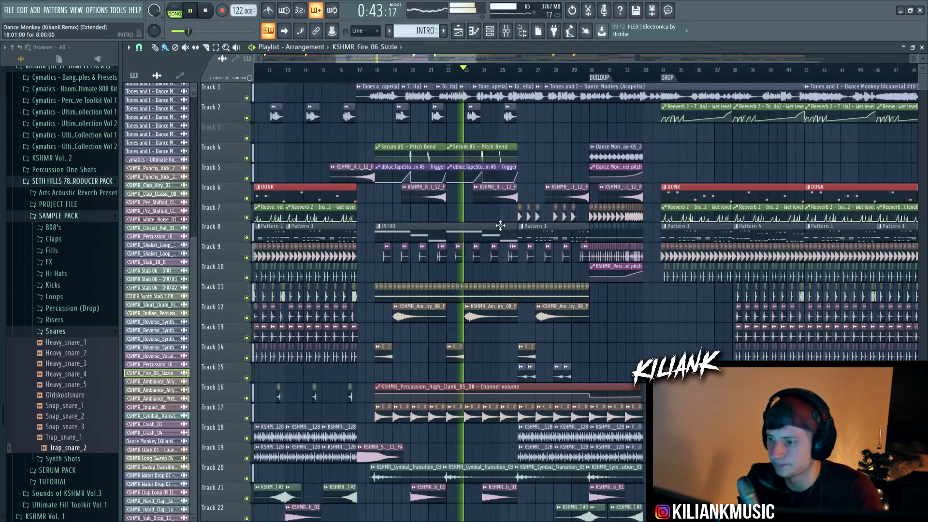
Step: Listen up to bar 25, stop playback and set the playback position to bar 26
scroll(501, 213, "up", 4)
scroll(505, 227, "up", 1)
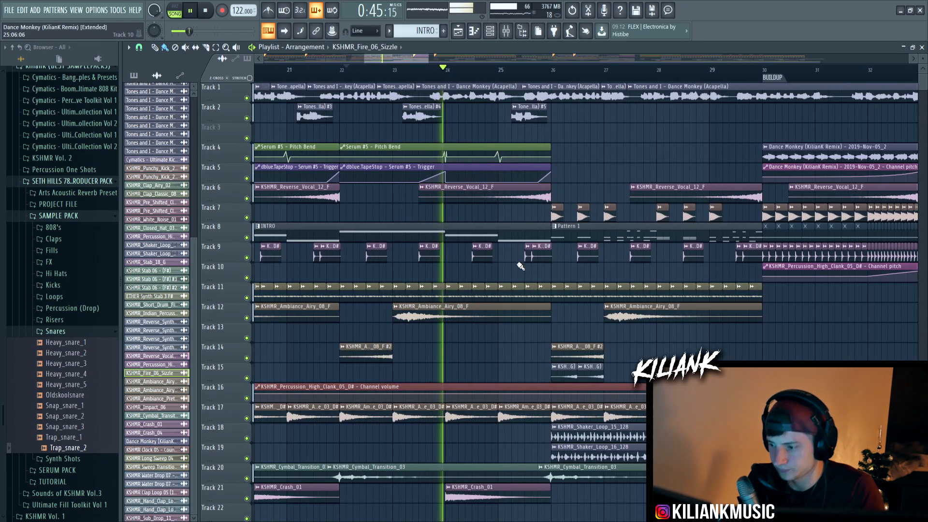
scroll(524, 256, "up", 2)
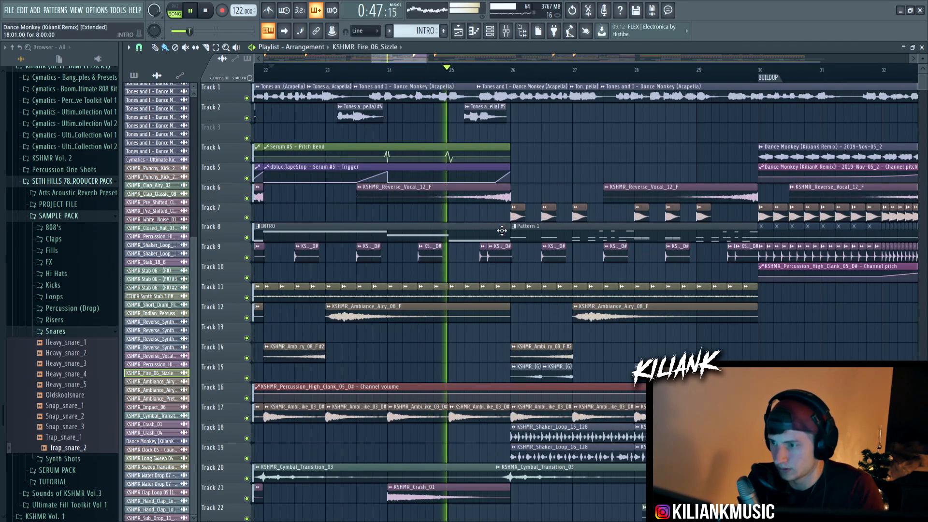
left_click(511, 79)
key("space")
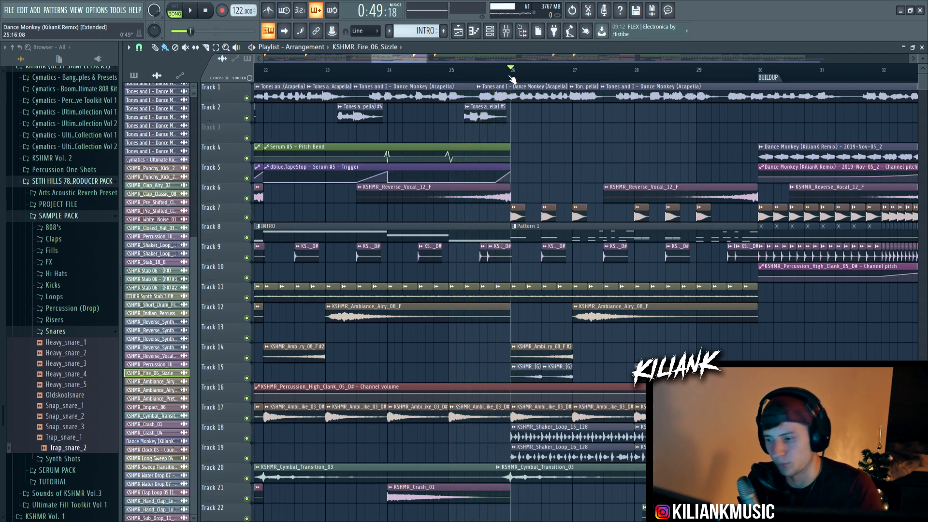
Step: Solo Track 8, audition its Pattern 1 clip from bar 26 and re-enable all tracks
scroll(518, 174, "down", 3)
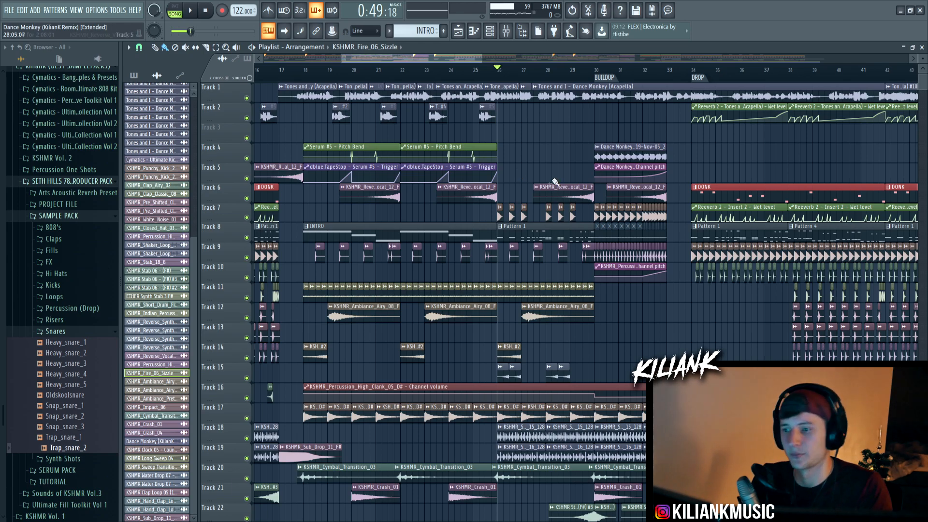
scroll(552, 182, "up", 3)
left_click(246, 238, "ctrl")
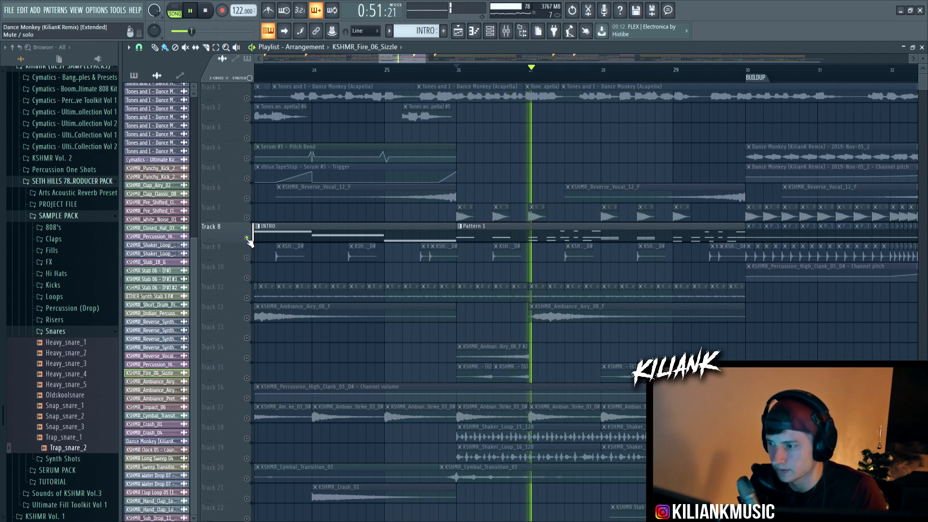
key("space")
left_click(247, 237, "ctrl")
scroll(532, 182, "down", 2)
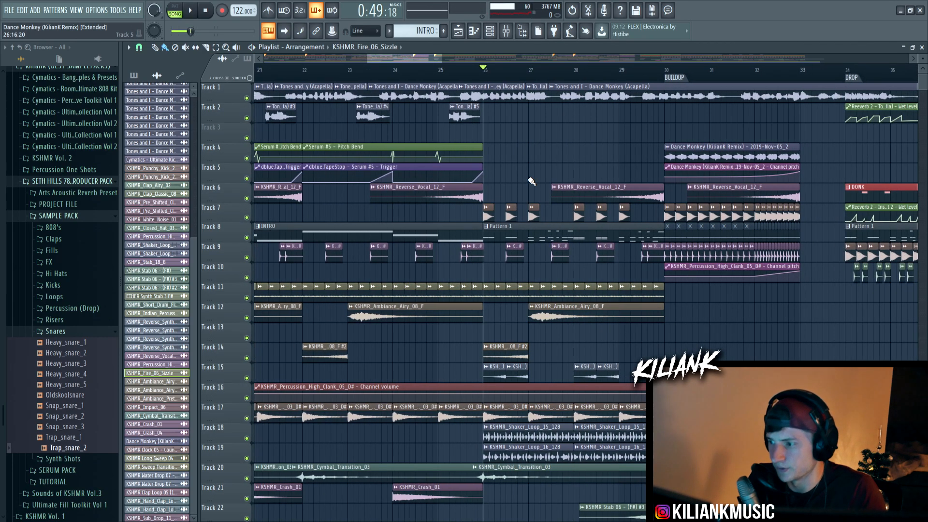
Step: Mute Tracks 7, 14, 15, 18 and 19 and play the remaining layers from bar 26
scroll(534, 181, "down", 2)
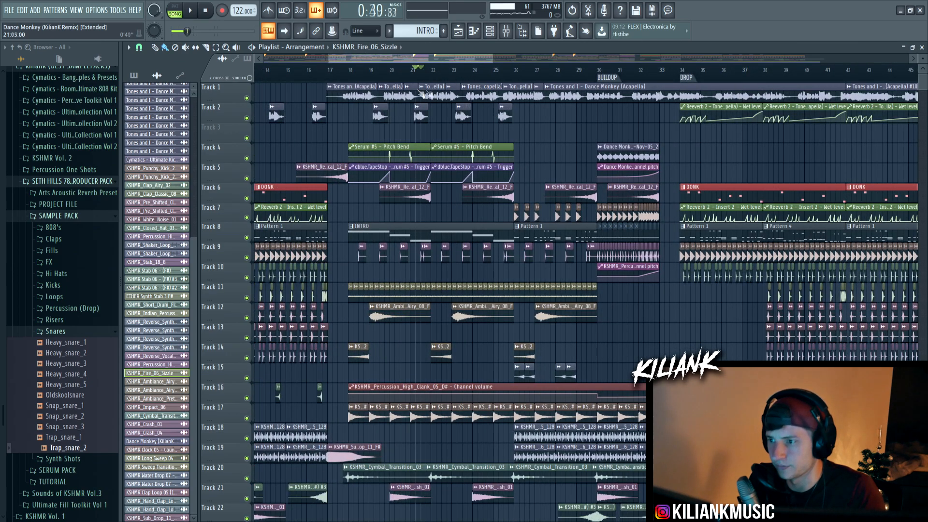
scroll(554, 145, "up", 2)
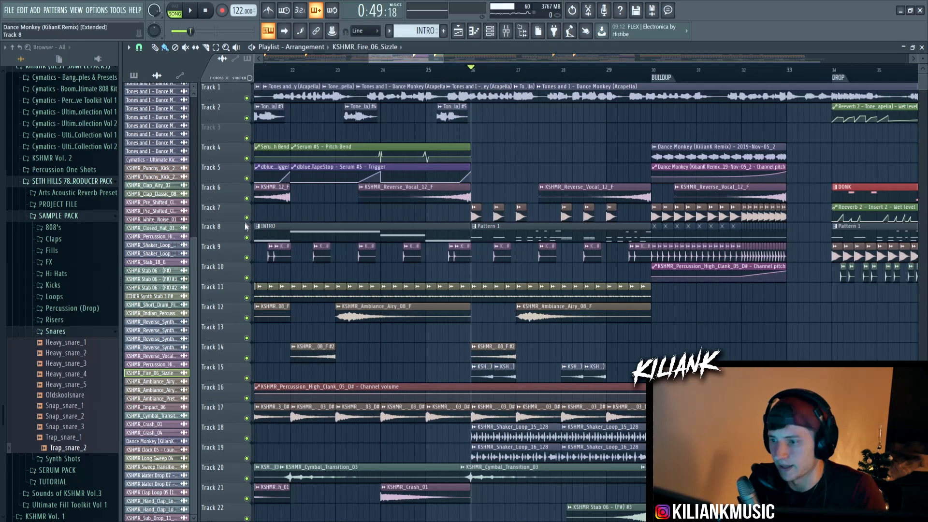
scroll(289, 440, "down", 1)
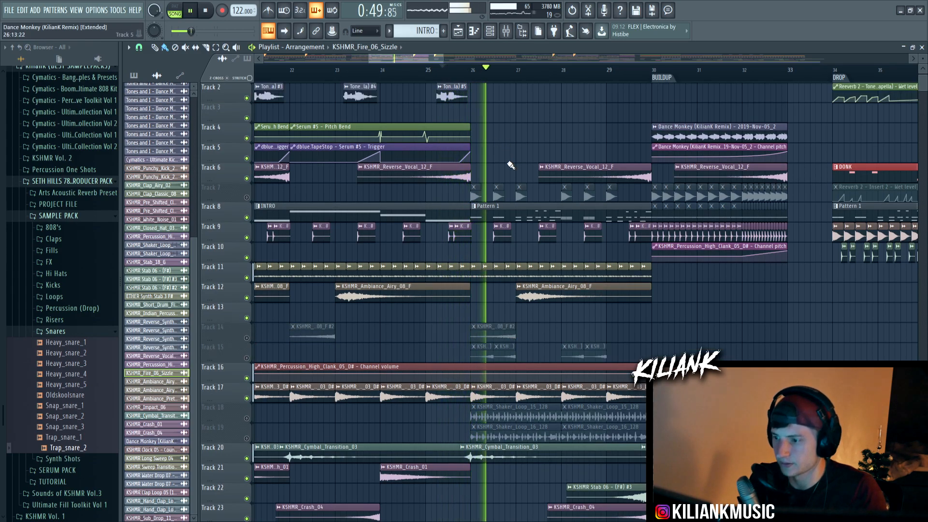
scroll(521, 179, "up", 1)
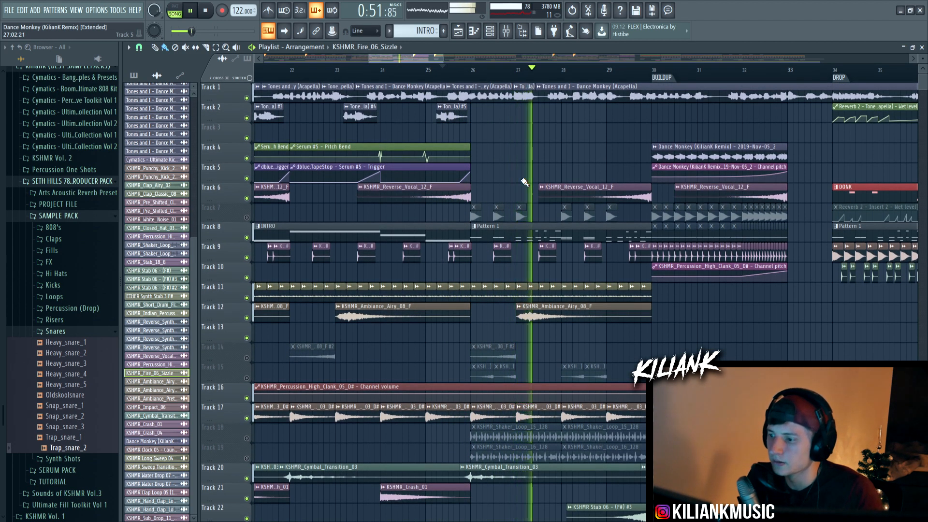
key("space")
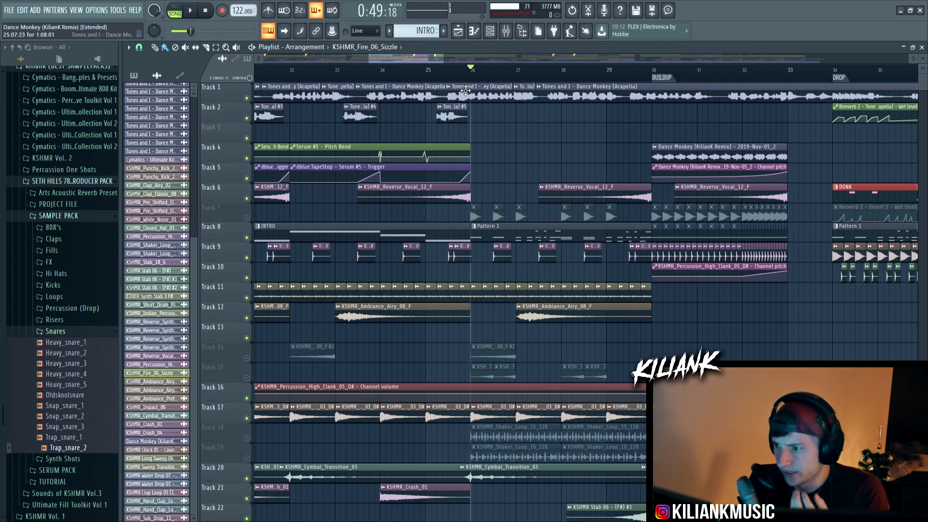
Step: Unmute Track 7 and inspect the sample settings of its KSHMR_Punchy_Kick_23_F# clip
left_click(247, 218)
double_click(476, 215)
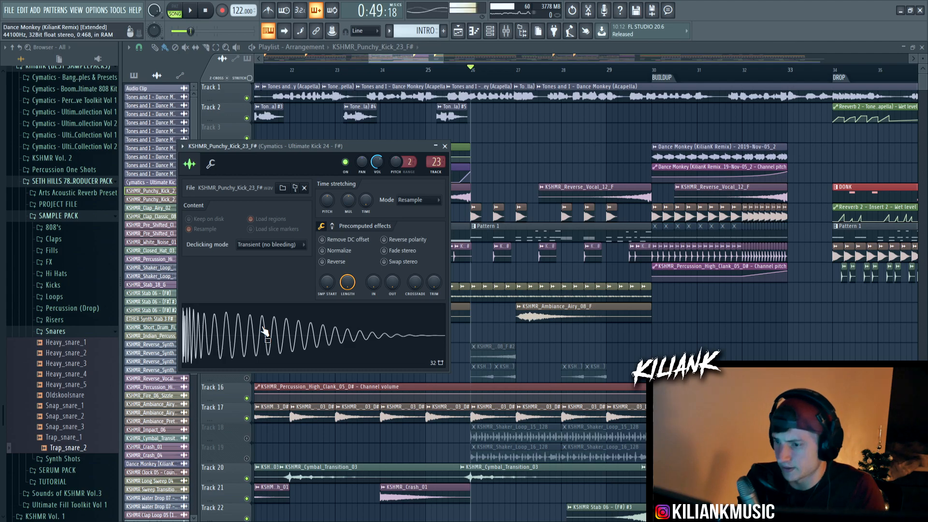
key("Escape")
scroll(684, 259, "up", 3)
scroll(684, 259, "down", 4)
scroll(367, 222, "up", 3)
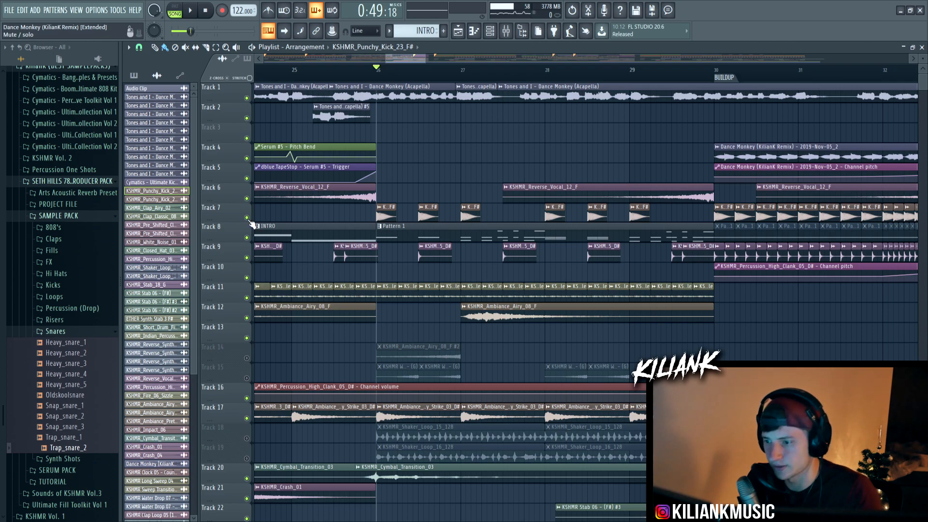
Step: Solo Tracks 7 and 8 and play the kick together with Pattern 1 from bar 26
right_click(246, 237)
left_click(246, 218)
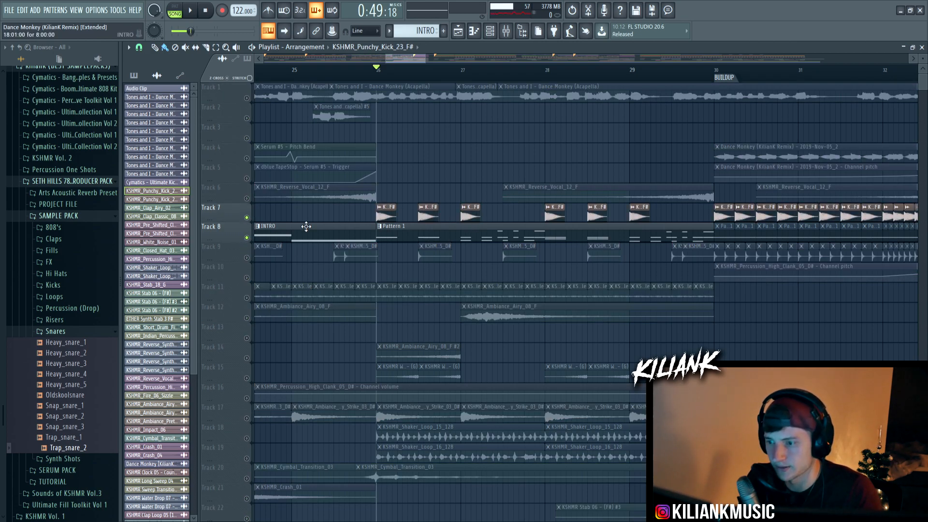
scroll(379, 213, "up", 5)
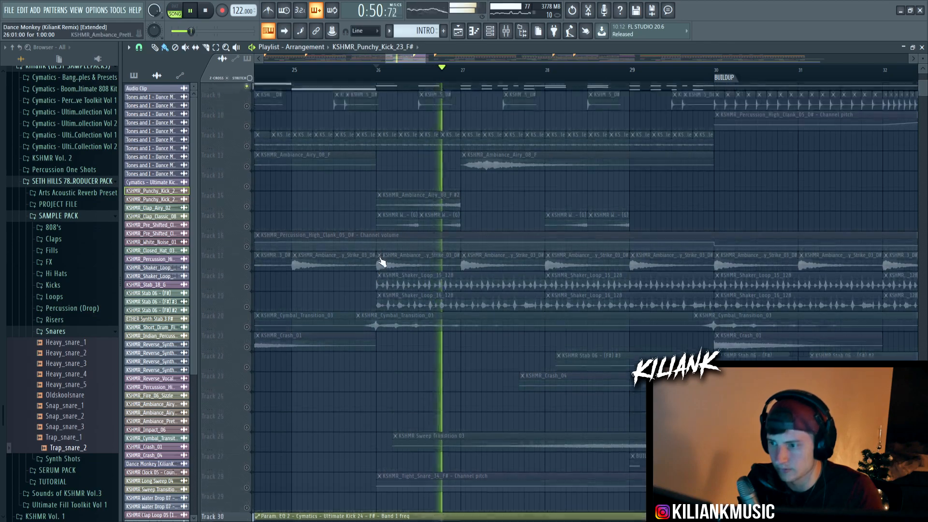
Step: Audition Track 15's water drop clips with the kick and duplicate Track 14's KSHMR_Ambiance_Airy_08_F #2 clip from bar 26 to bar 28
scroll(384, 254, "down", 5)
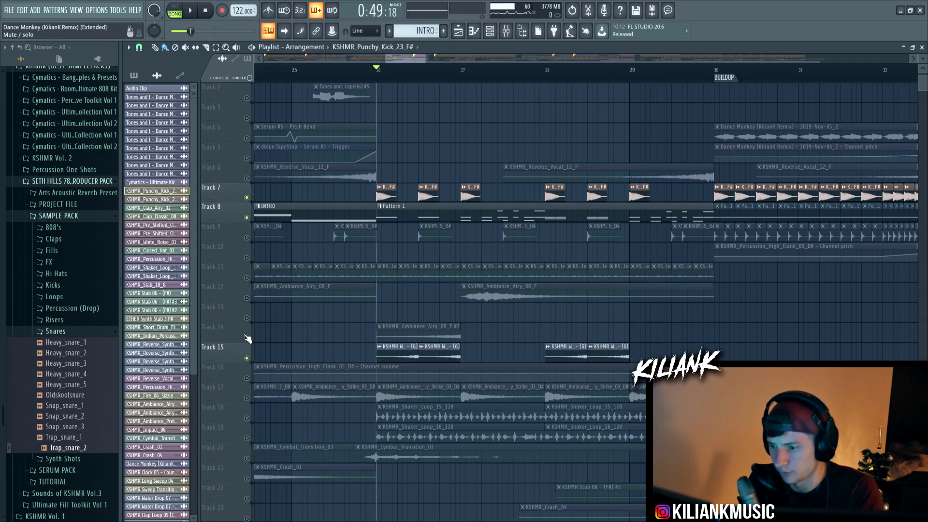
scroll(398, 315, "down", 1)
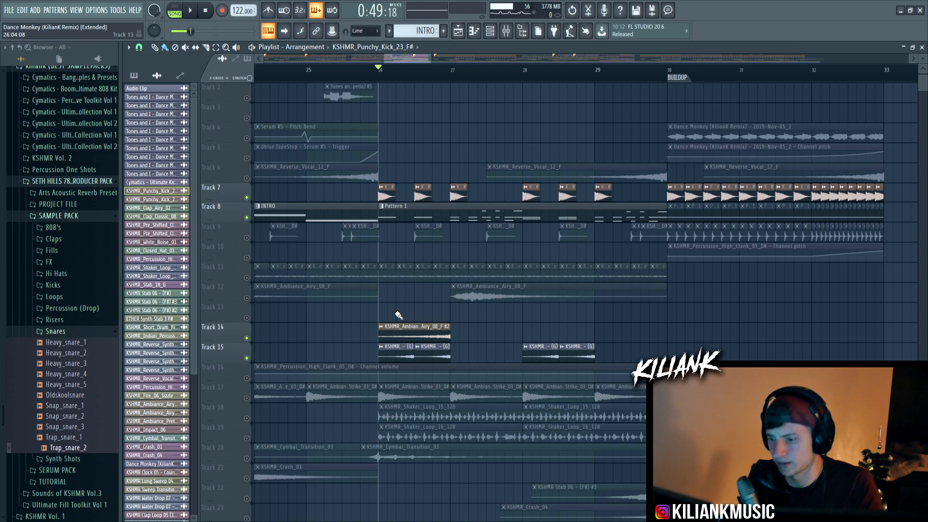
scroll(254, 348, "up", 2)
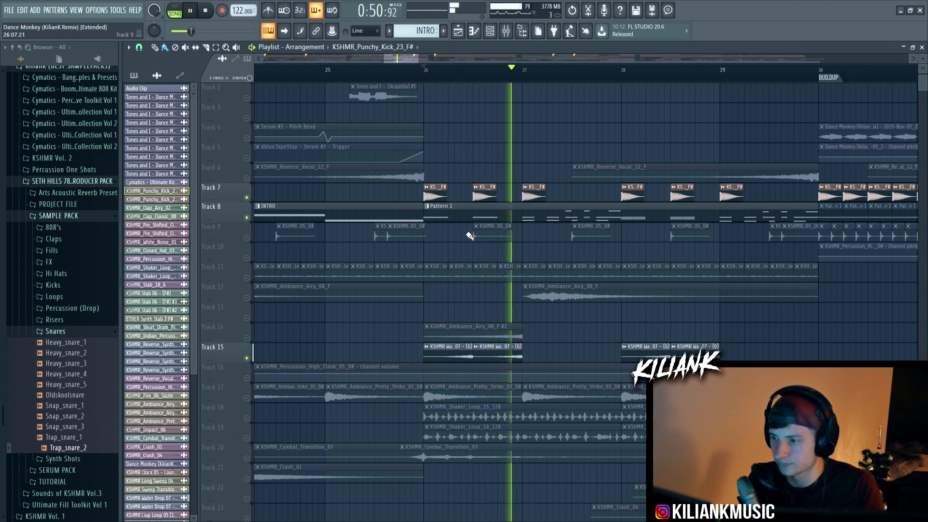
left_click_drag(486, 326, 684, 326, "shift")
key("space")
Step: Enable Track 14 and play its ambience clips with Tracks 7, 8 and 15 from bar 26
left_click(247, 338)
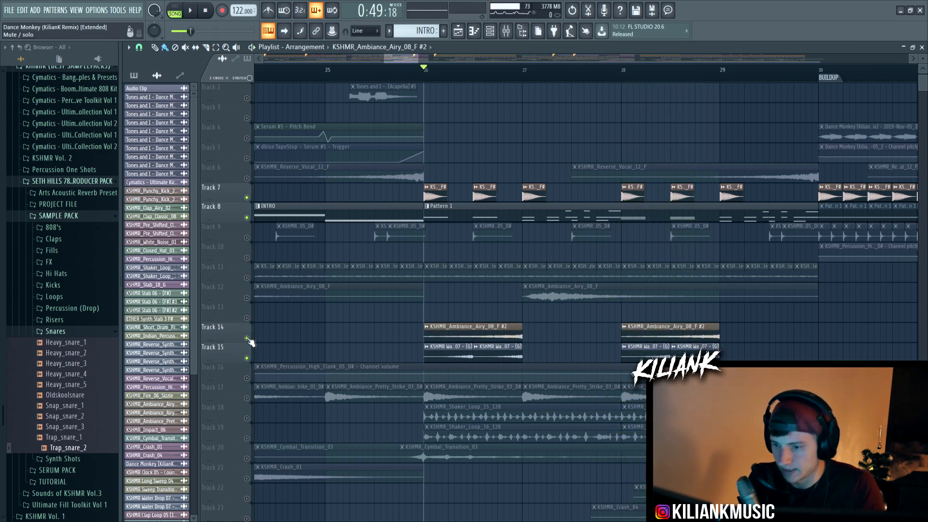
key("space")
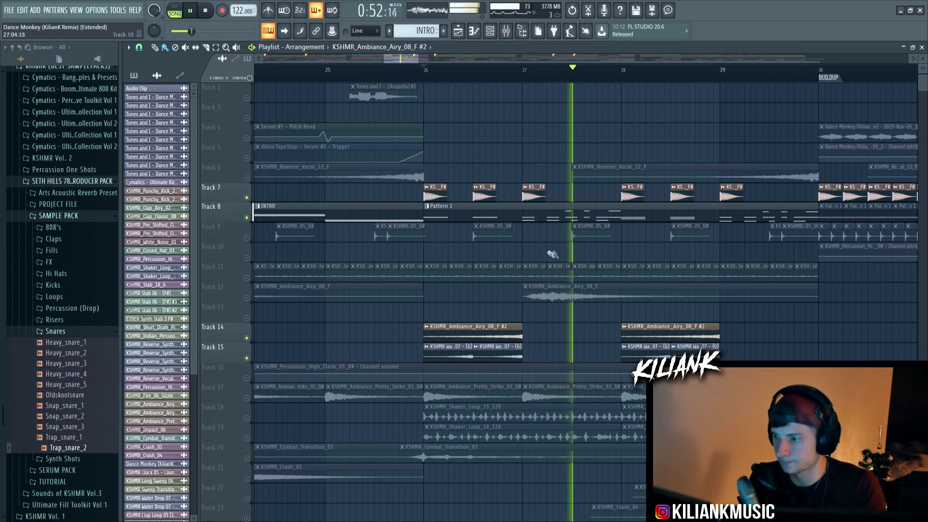
scroll(616, 315, "down", 2)
scroll(628, 319, "up", 2)
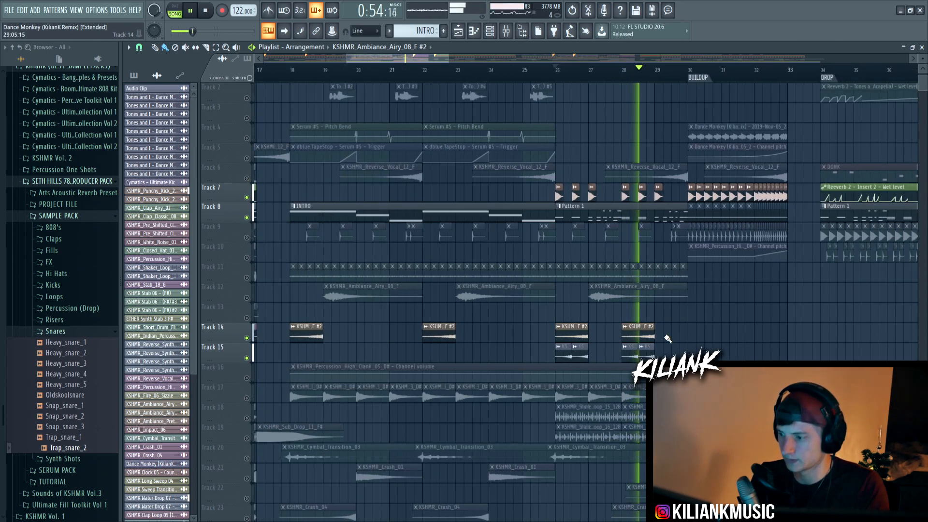
scroll(659, 327, "down", 1)
scroll(657, 314, "down", 4)
key("space")
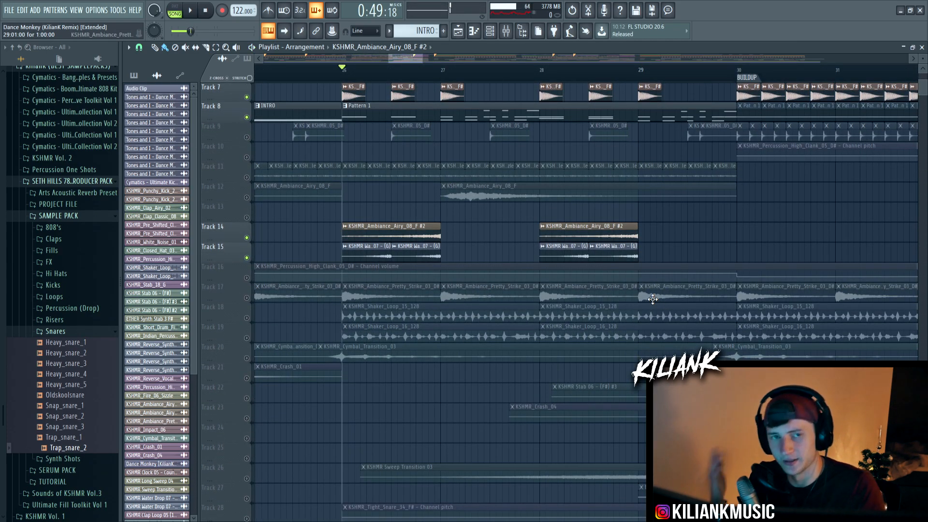
Step: Solo the shaker loops on Tracks 18 and 19, audition them from bar 26 and re-enable all tracks
scroll(620, 285, "down", 4)
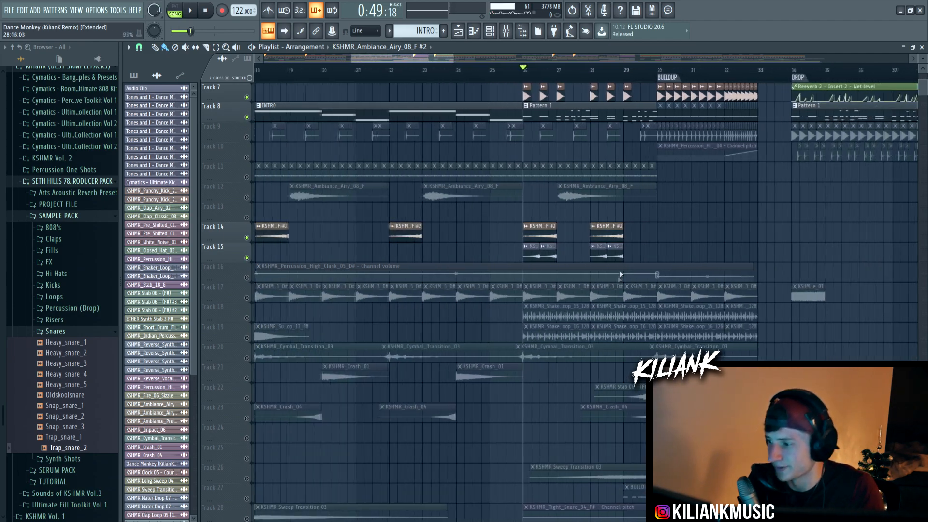
scroll(649, 251, "down", 4)
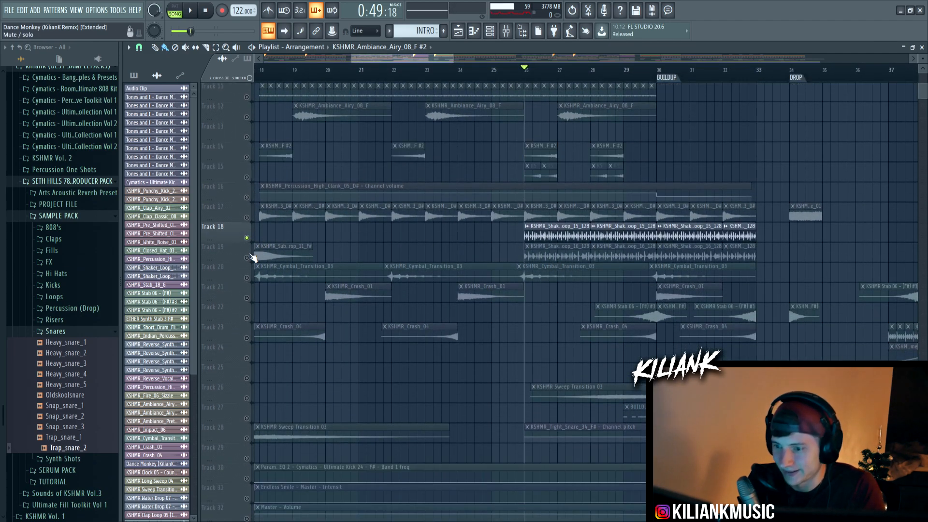
scroll(524, 257, "up", 7)
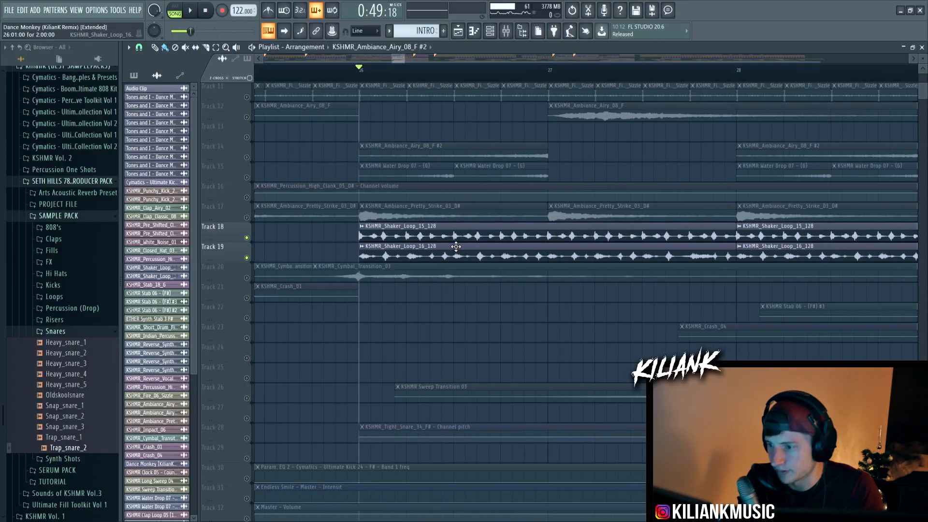
right_click(247, 238)
key("space")
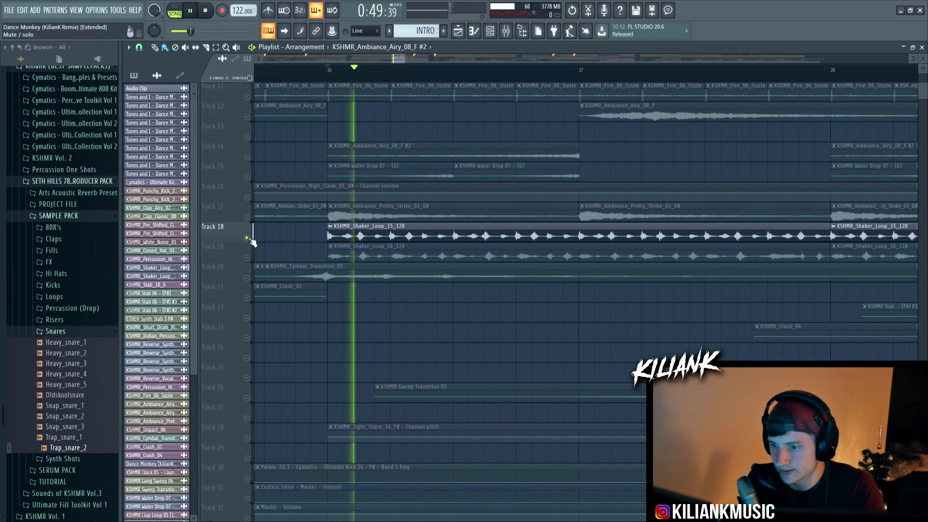
right_click(246, 258)
right_click(247, 257)
key("space")
Step: Examine the Kickstart and Fruity parametric EQ 2 settings on the KSHMR_Shaker_Loop_15_128 mixer channel and return to the playlist
double_click(341, 226)
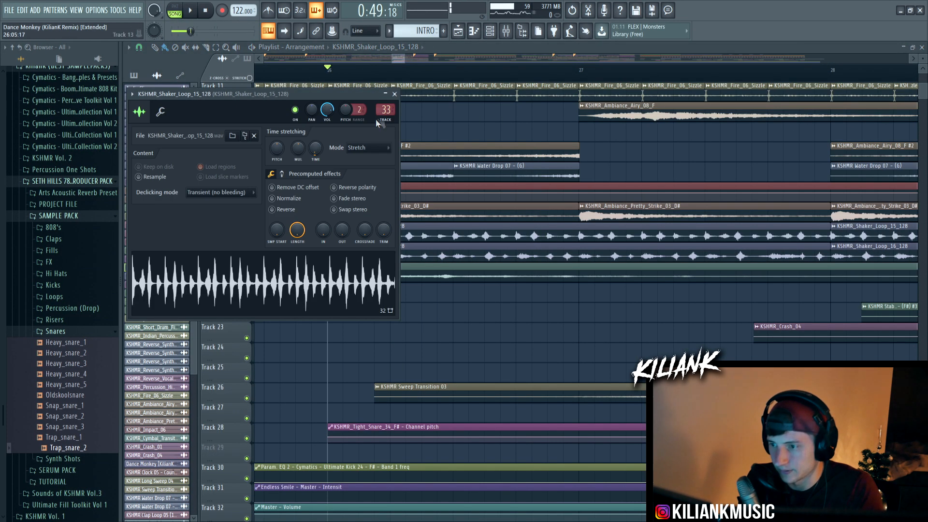
double_click(385, 110)
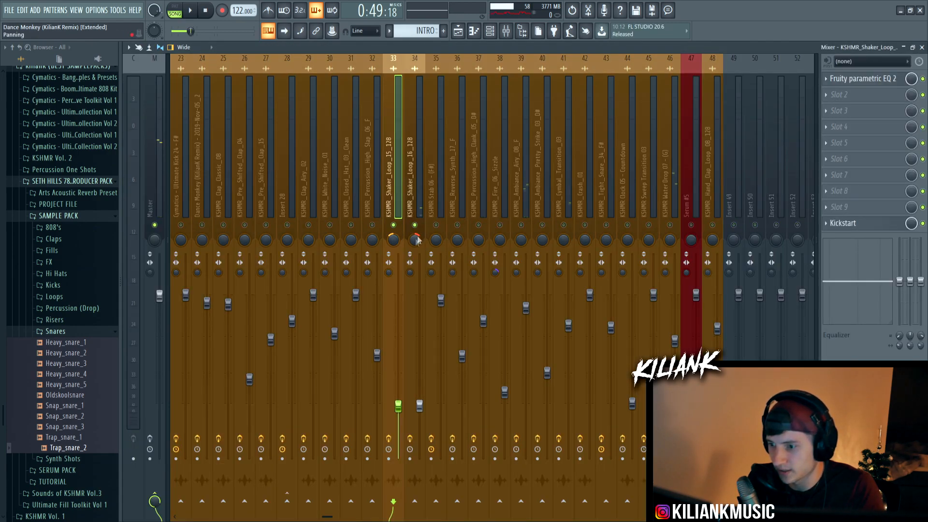
left_click(856, 225)
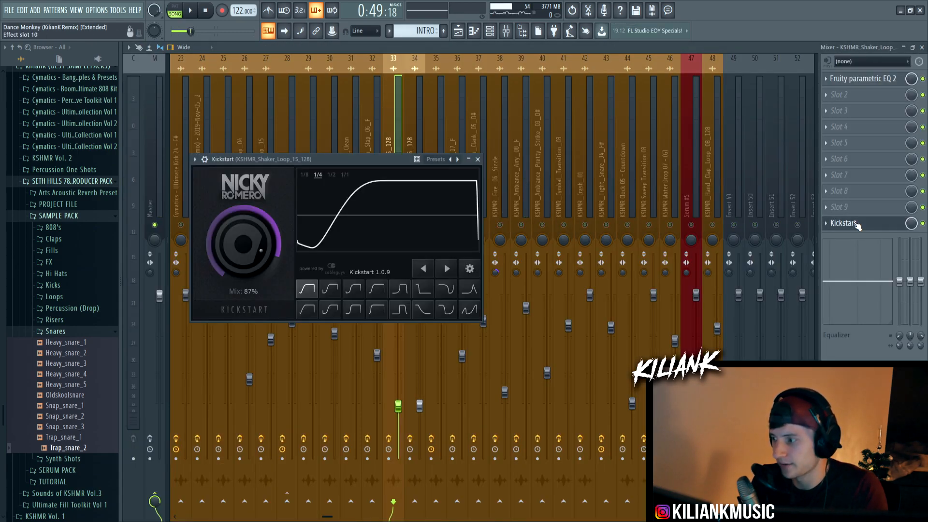
key("Escape")
left_click(844, 80)
left_click(468, 36)
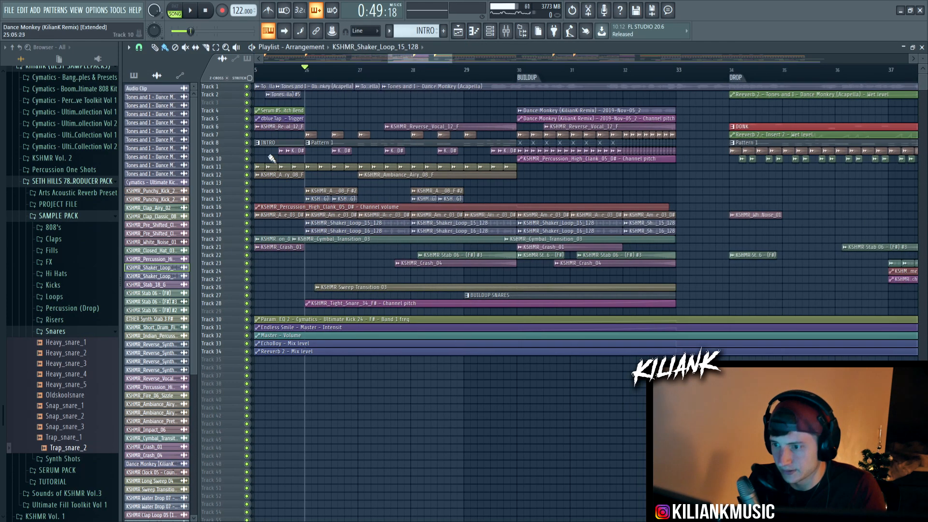
Step: Mute Tracks 1 and 8, and play the transition into the intro's second half from bar 25
scroll(264, 140, "up", 2)
left_click(247, 87)
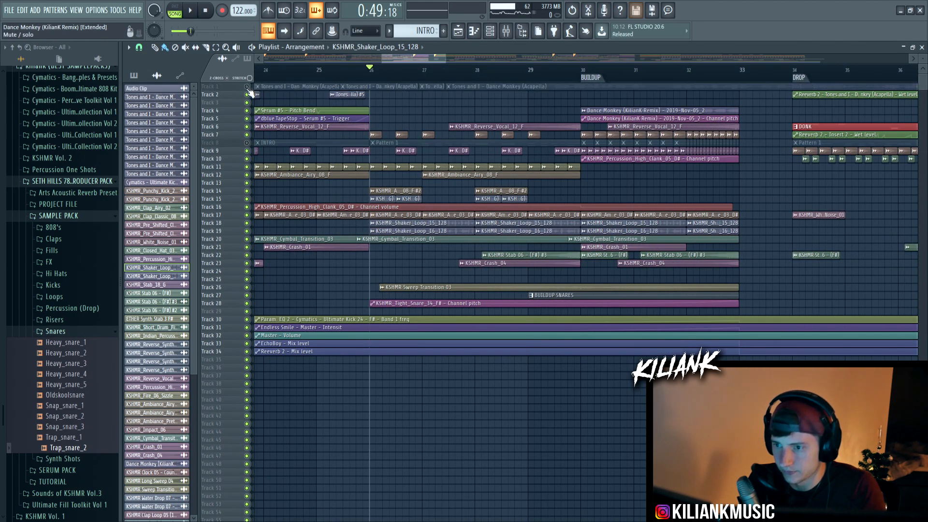
scroll(519, 321, "down", 2)
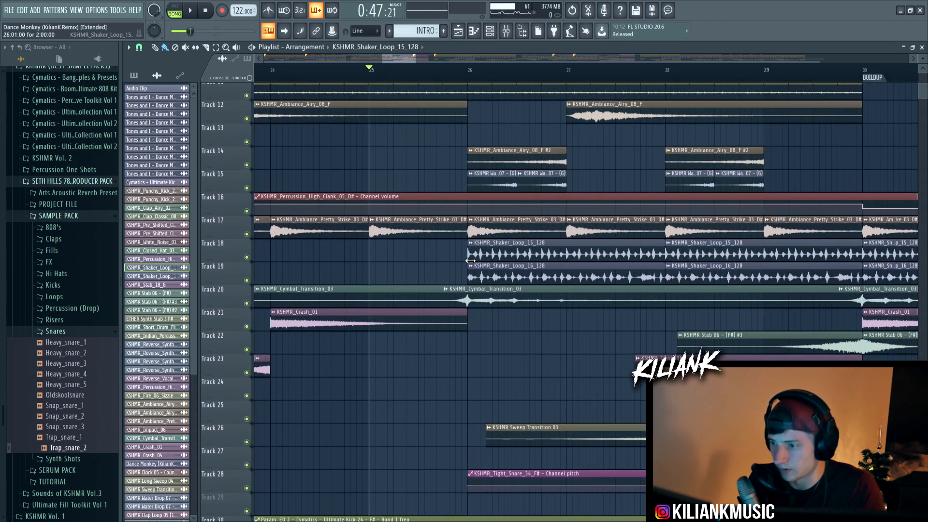
scroll(497, 279, "down", 2)
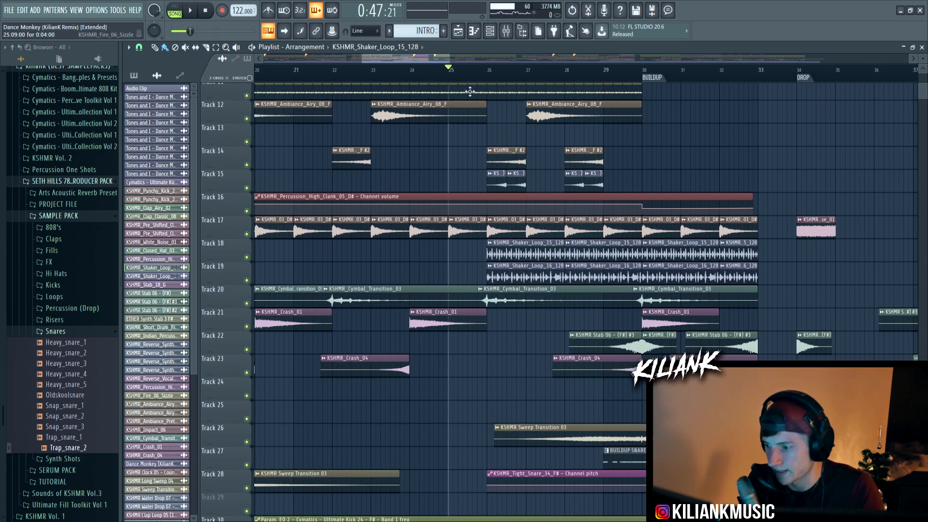
key("space")
scroll(488, 140, "up", 2)
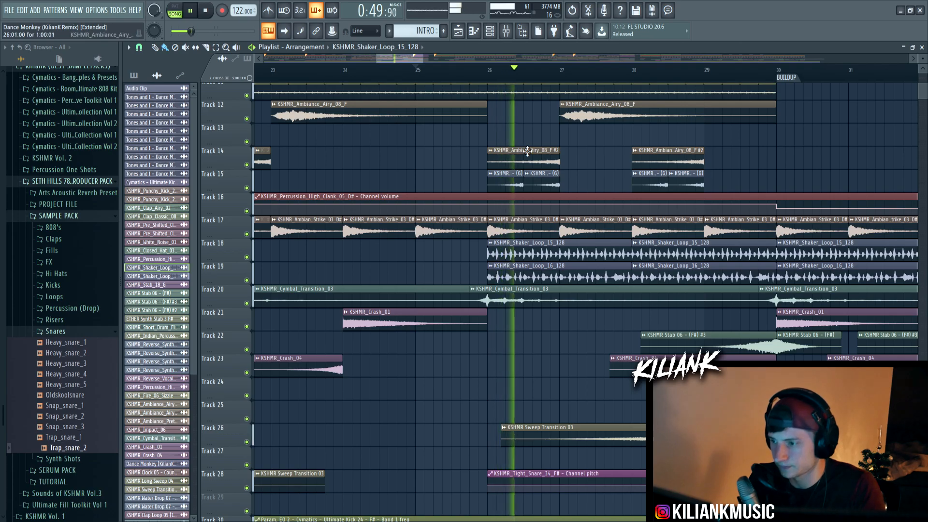
scroll(528, 152, "up", 4)
key("space")
scroll(523, 254, "down", 2)
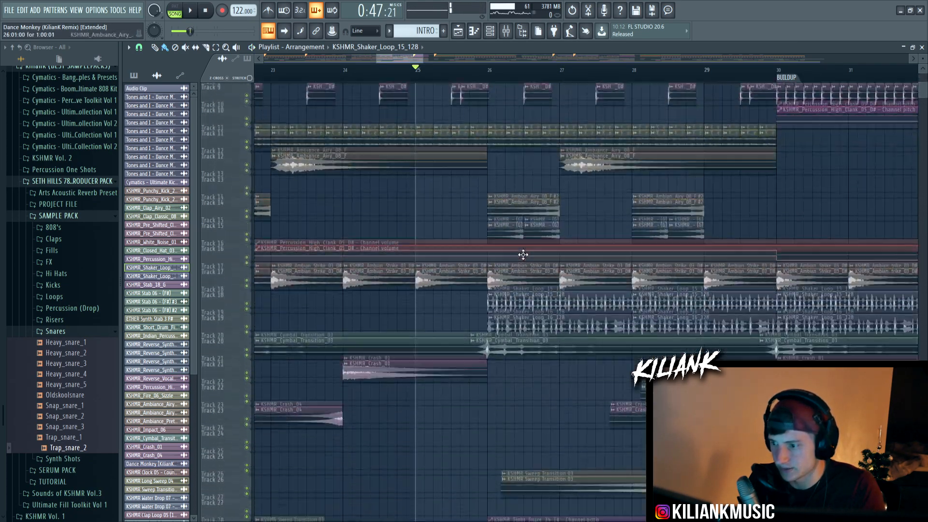
Step: Play the intro's second half from bar 25 up to the BUILDUP marker at bar 30
key("space")
scroll(523, 255, "down", 1)
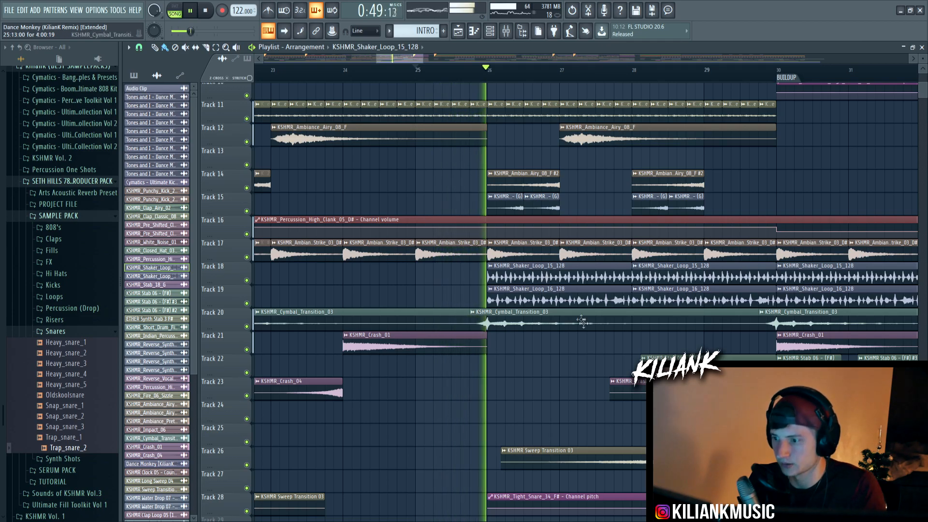
scroll(613, 242, "down", 5)
scroll(621, 278, "down", 3)
scroll(737, 309, "up", 3)
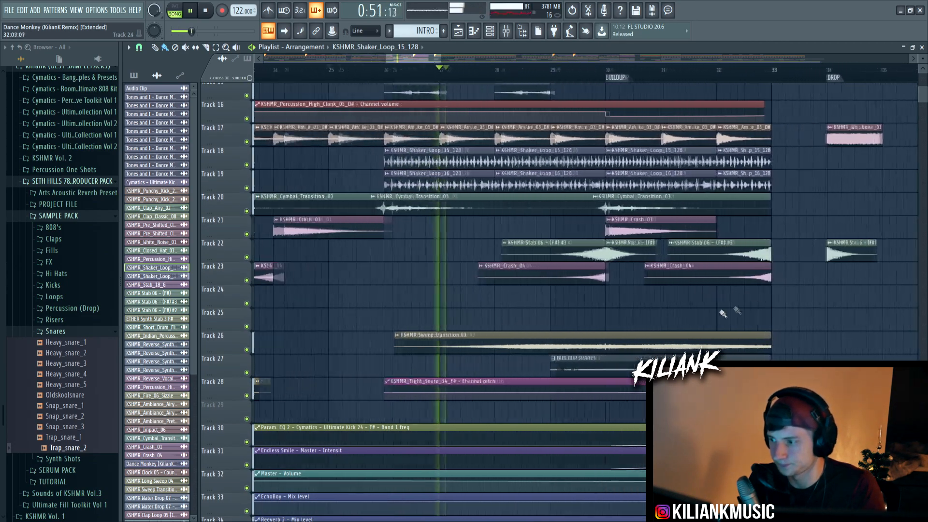
scroll(504, 335, "up", 4)
scroll(504, 335, "up", 11)
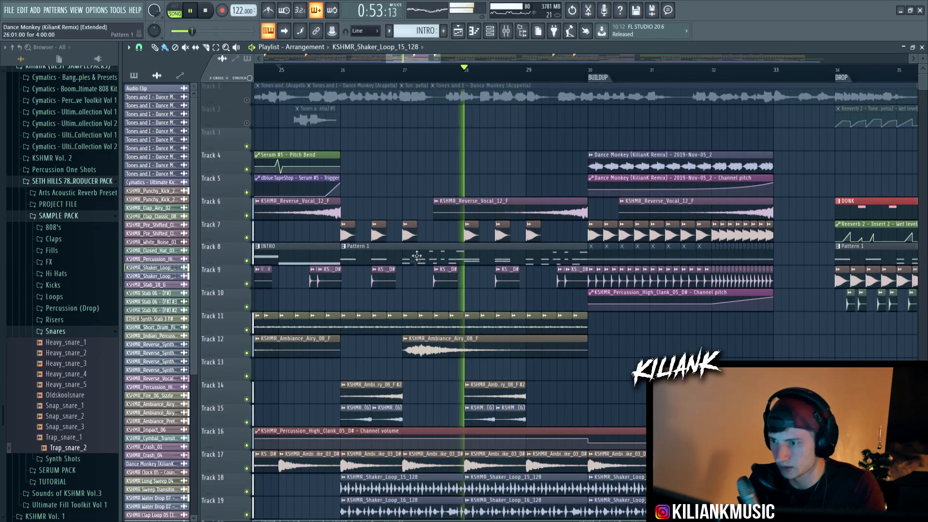
scroll(502, 222, "down", 6)
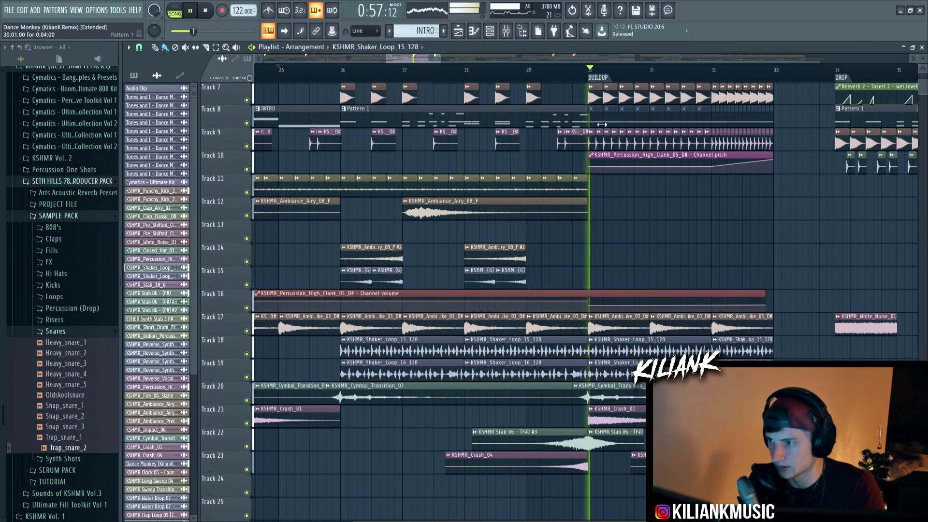
key("space")
Step: Solo Track 8 and audition Pattern 1 from bar 26
scroll(602, 124, "up", 6)
scroll(673, 147, "up", 4)
scroll(540, 152, "down", 4)
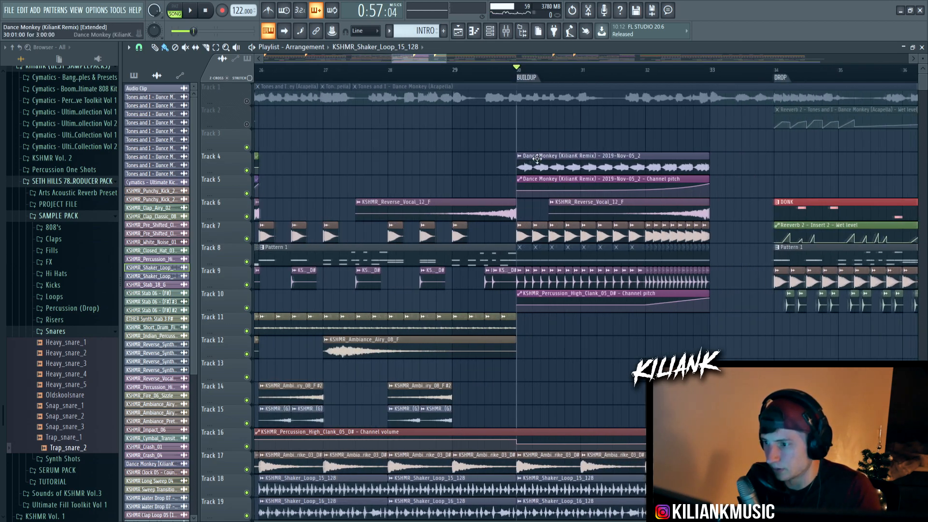
scroll(375, 93, "left", 3)
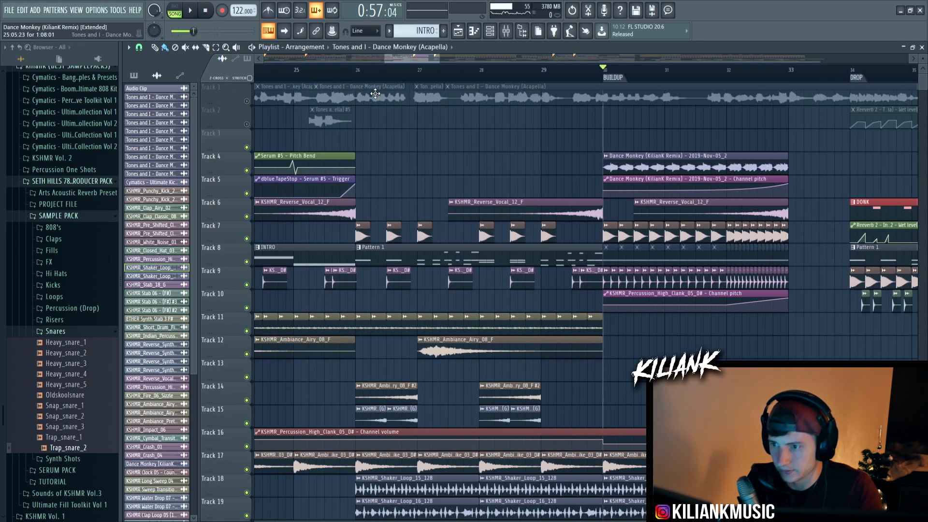
right_click(246, 261)
key("space")
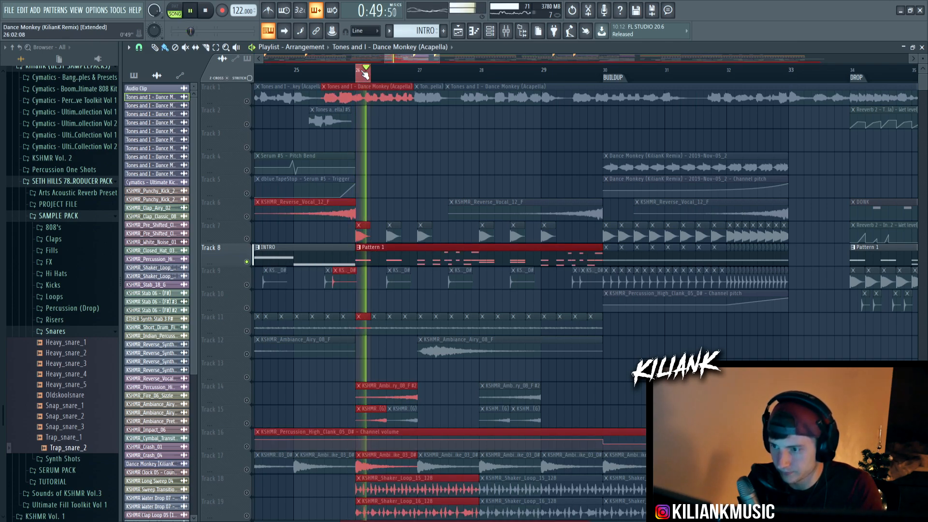
key("space")
Step: Solo Tracks 4 and 5, and play the buildup's audio clip with its channel pitch automation from bar 30
left_click(609, 77)
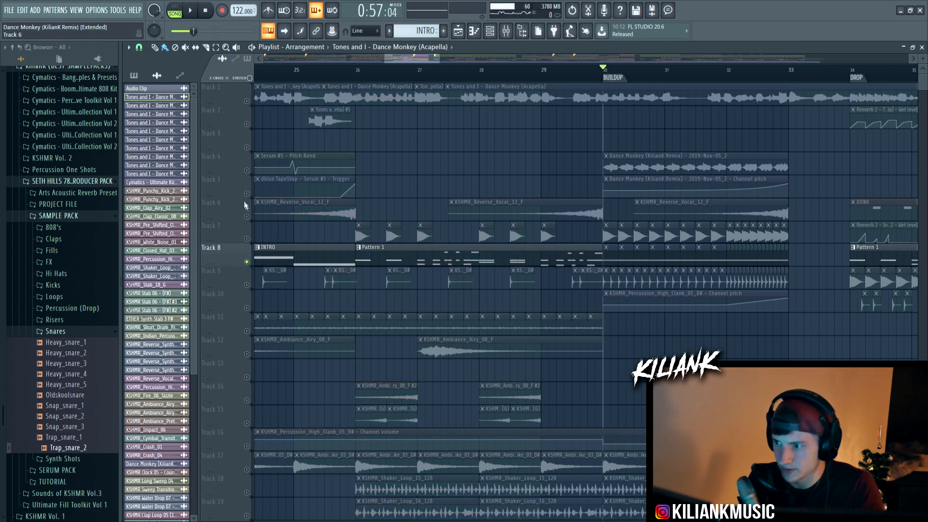
right_click(247, 170)
left_click(247, 192)
key("space")
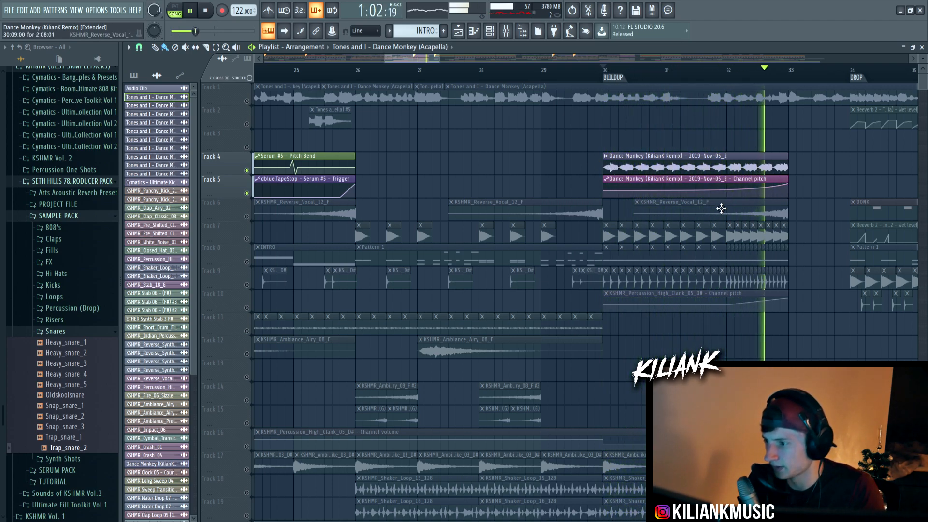
key("space")
Step: Isolate Tracks 7 and 10 and audition the accelerating kicks in the buildup
key("space")
scroll(558, 263, "down", 5)
scroll(558, 263, "up", 5)
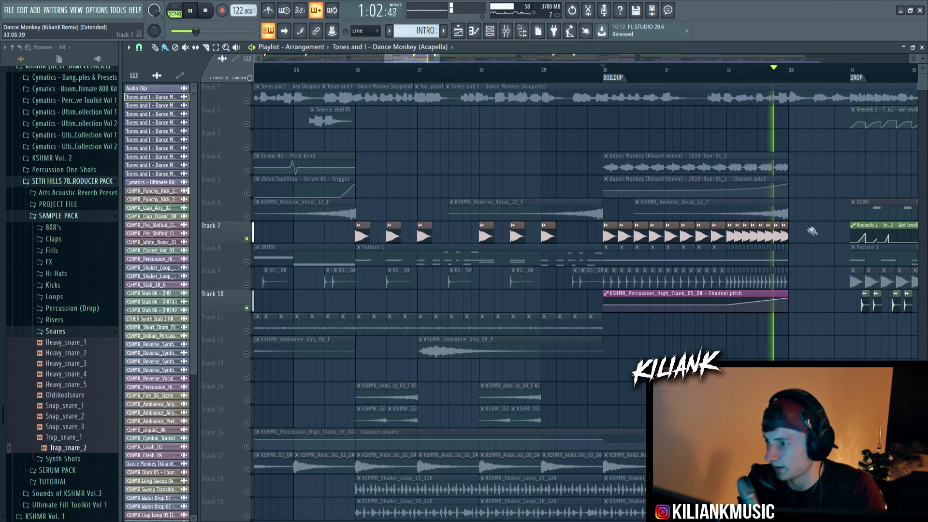
key("space")
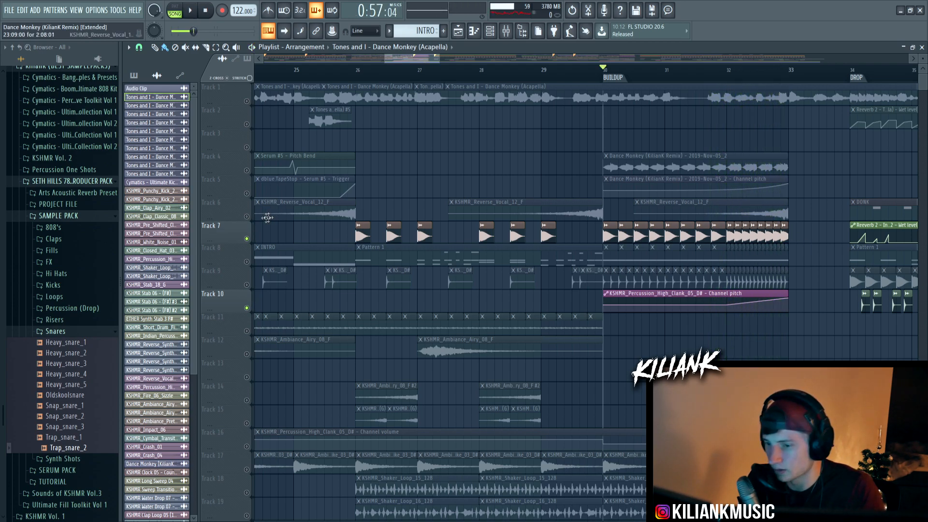
Step: Enable Track 6 and play its reverse vocal together with the buildup kicks
left_click(246, 216)
key("space")
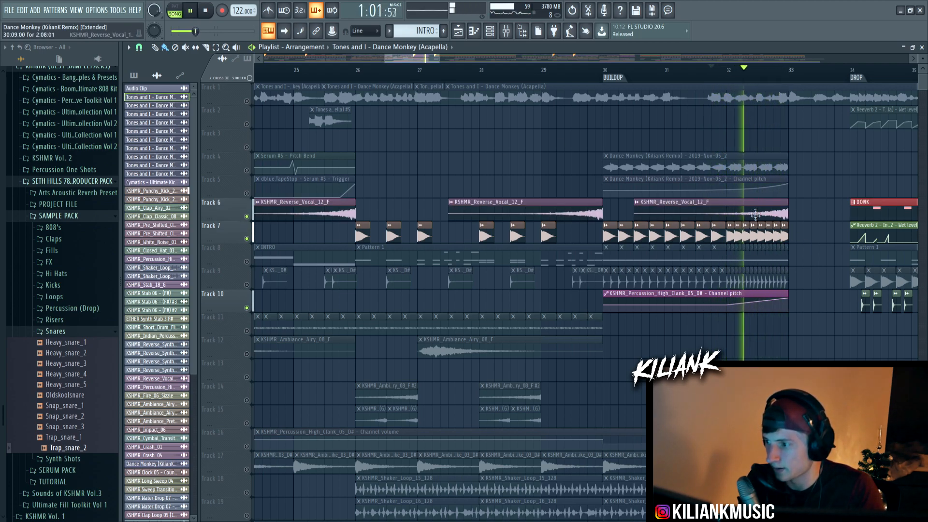
scroll(687, 207, "down", 4)
key("space")
scroll(618, 228, "up", 2)
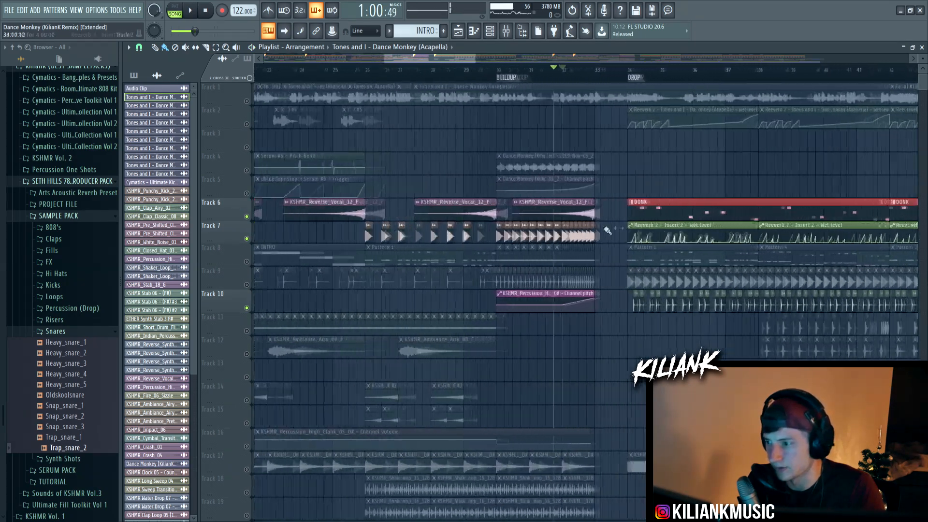
Step: Enable Track 9, play the buildup from bar 30, muting Track 7 during playback, and enable Track 8
scroll(618, 227, "up", 3)
left_click(247, 285)
left_click(401, 78)
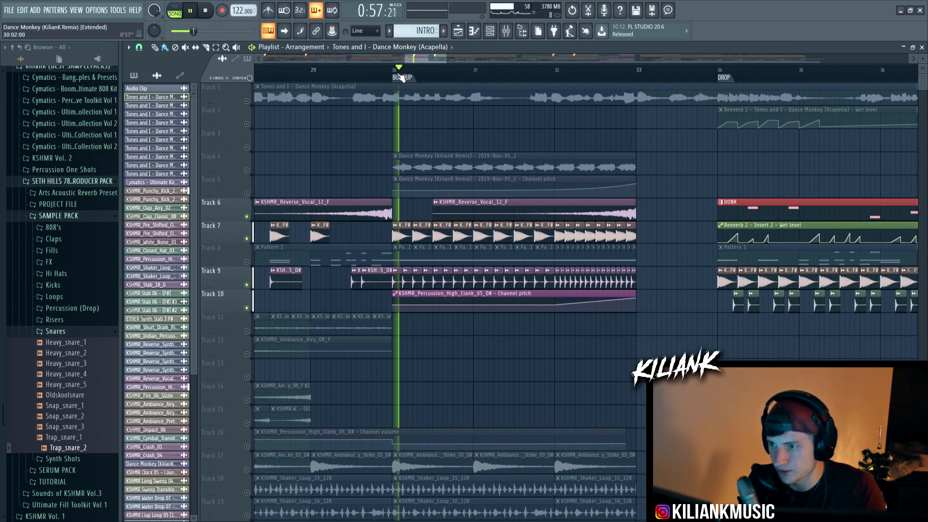
key("space")
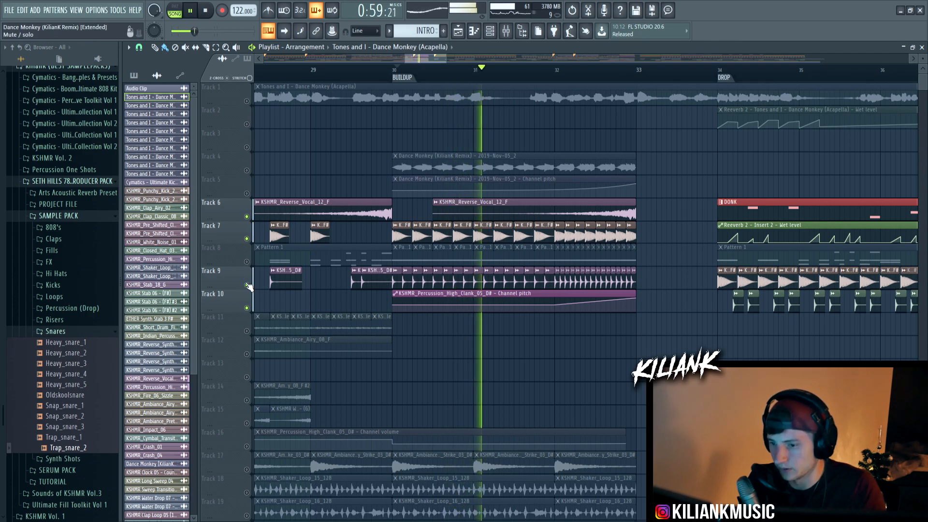
left_click(246, 238)
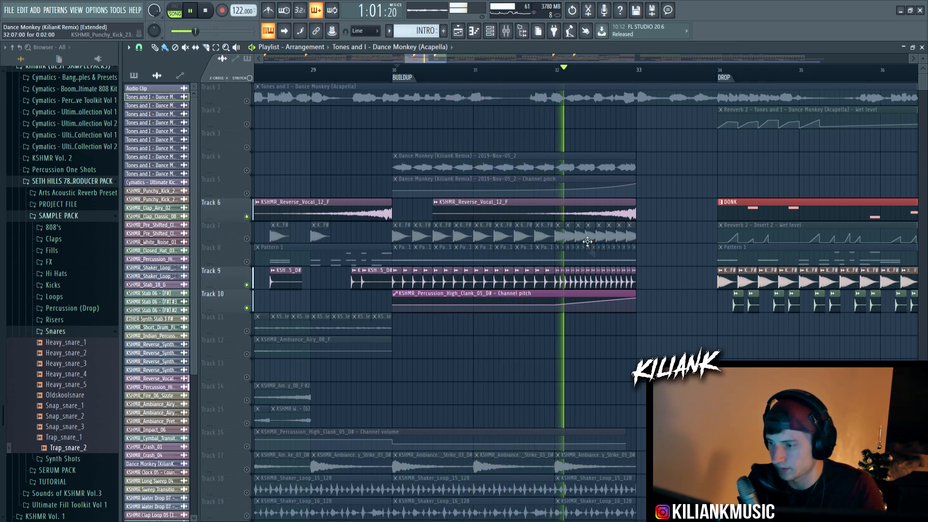
key("space")
left_click(246, 261)
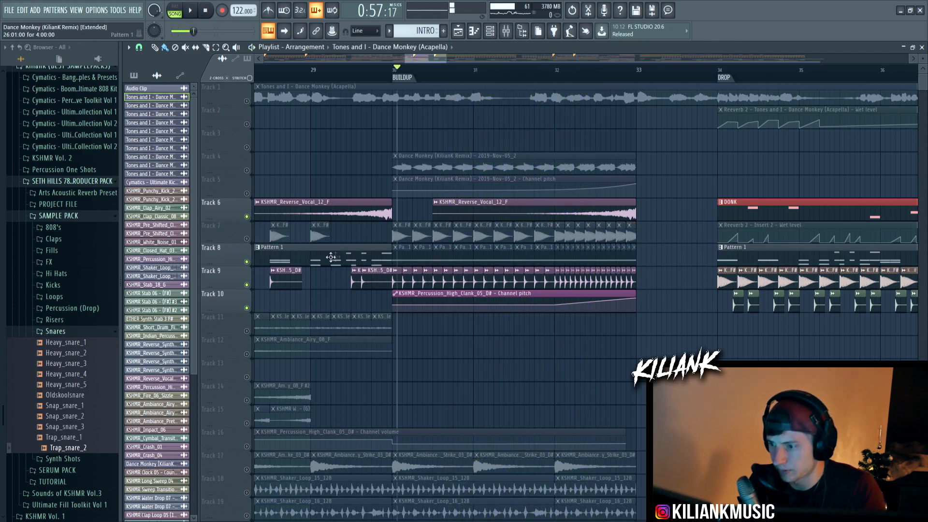
Step: Solo the BUILDUP SNARES pattern on Track 27 and move the playhead to bar 29
scroll(257, 343, "down", 4)
right_click(246, 423)
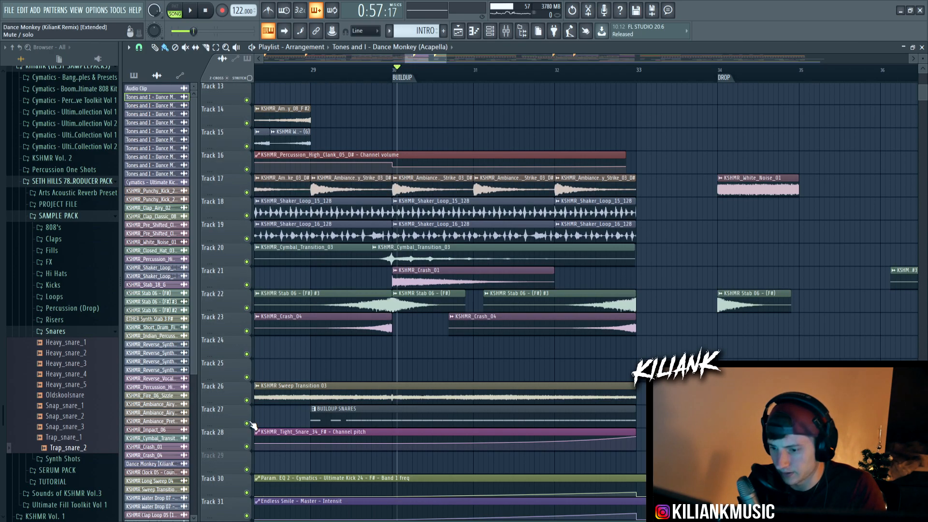
scroll(313, 72, "down", 3)
left_click(309, 70)
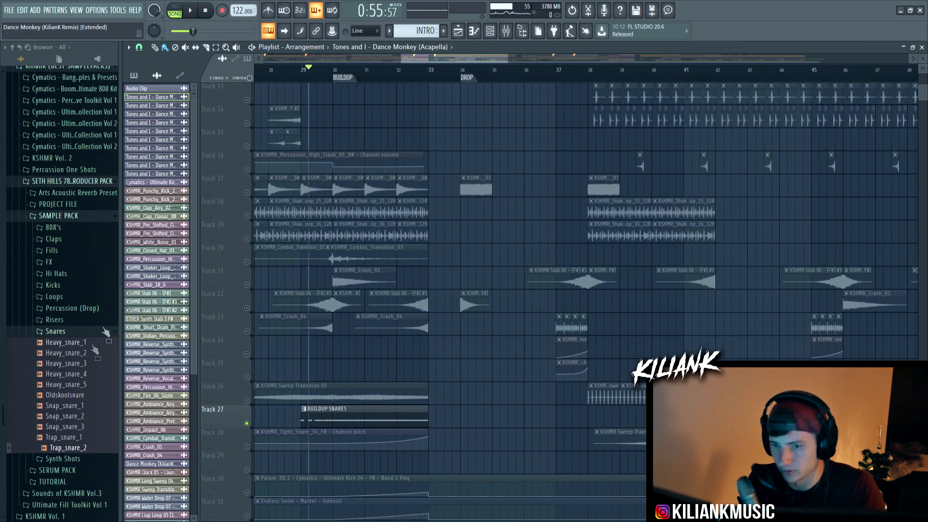
Step: Find Buildup Drums 2 - 128 BPM in the Ultrasonic Future House Essentials pack and place it on Track 14 at bar 31
scroll(105, 331, "up", 10)
left_click(69, 285)
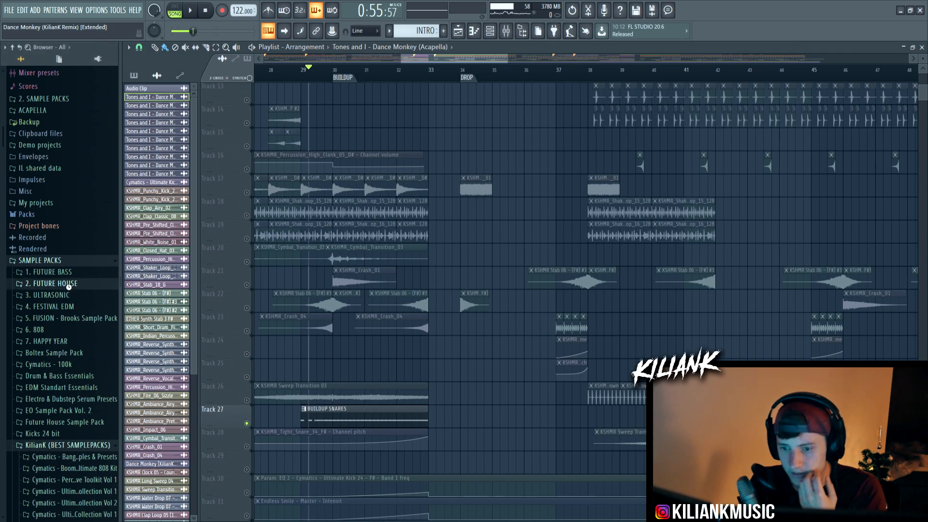
scroll(71, 291, "down", 2)
left_click_drag(82, 352, 368, 116)
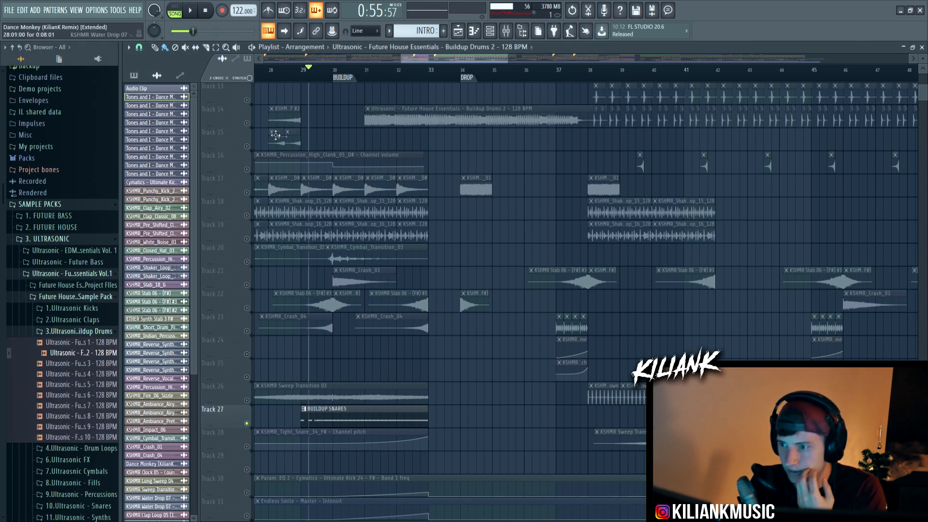
Step: Solo Track 14, audition the Ultrasonic buildup drums clip and delete it from the playlist
right_click(247, 123)
left_click(390, 74)
key("space")
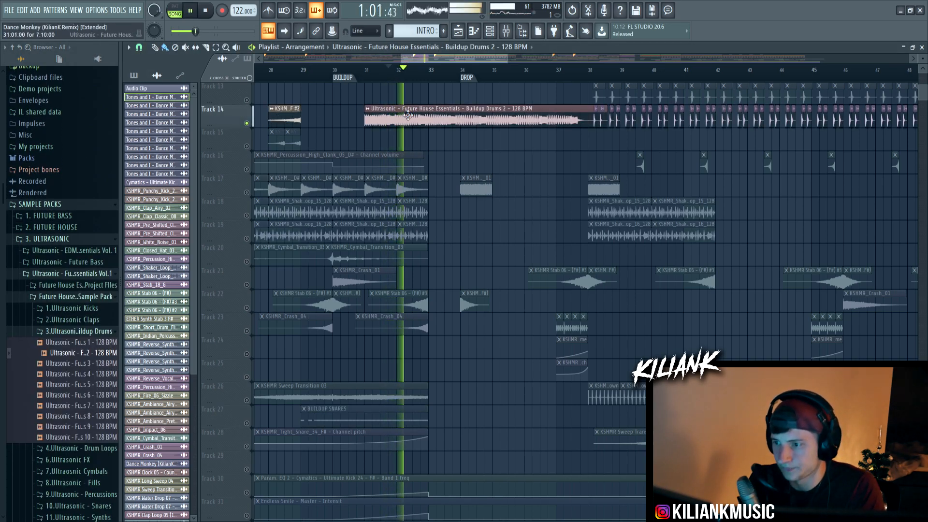
key("space")
right_click(413, 118)
scroll(332, 194, "down", 4)
scroll(331, 194, "up", 4)
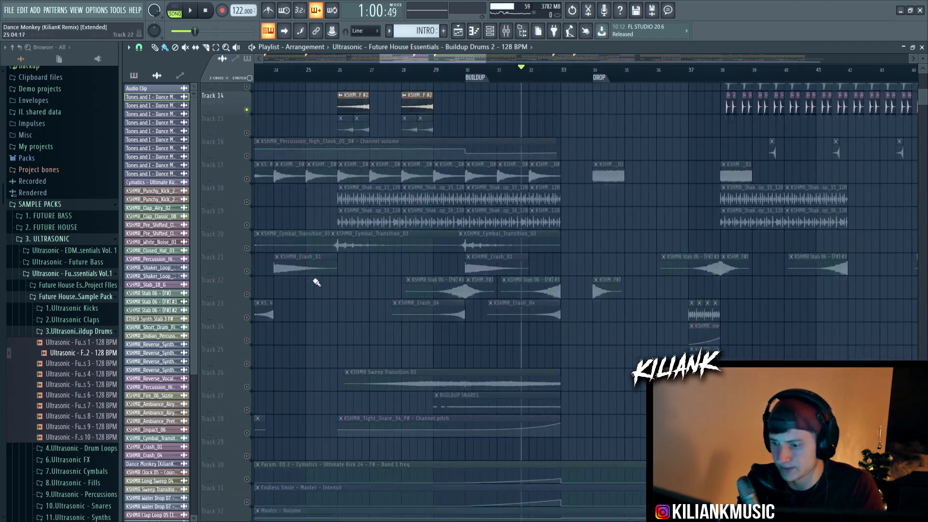
Step: Isolate Tracks 27 and 28, and play the buildup snares with their pitch automation from bar 29
scroll(314, 273, "down", 3)
left_click(434, 71)
left_click(247, 309)
scroll(439, 296, "up", 3, "ctrl")
key("space")
left_click(246, 333)
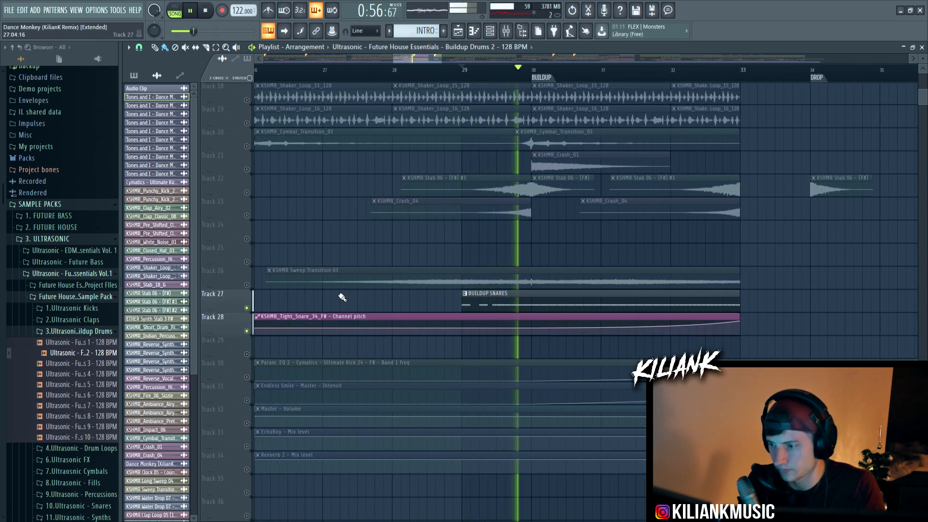
scroll(342, 296, "down", 3, "ctrl")
key("space")
Step: Re-enable all tracks and play the snares' entry into the buildup from bar 29 with the full arrangement
right_click(246, 308)
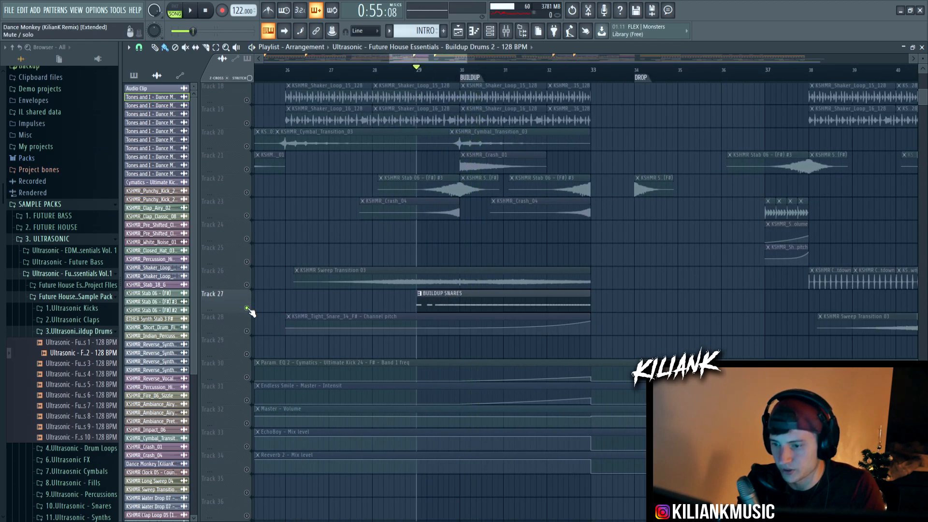
right_click(246, 307)
scroll(442, 238, "up", 3, "ctrl")
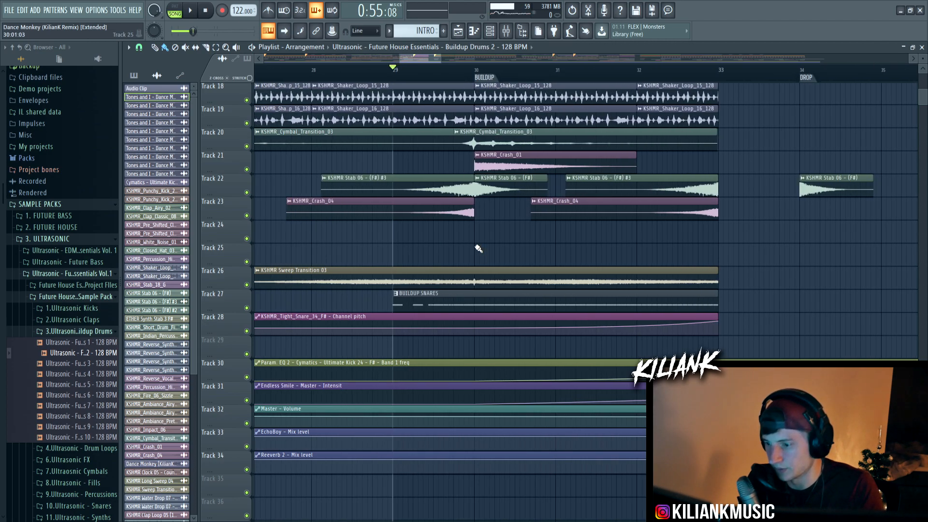
key("space")
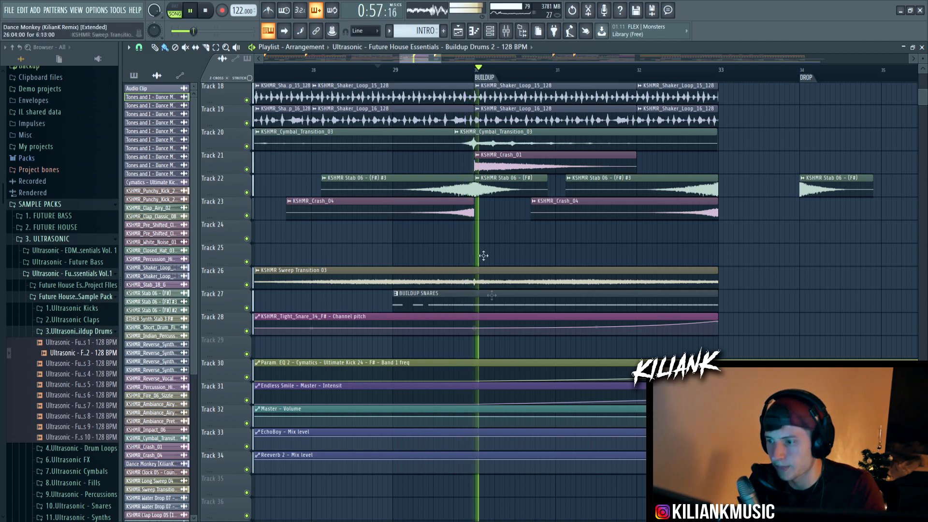
scroll(483, 290, "down", 3, "ctrl")
key("space")
scroll(483, 306, "up", 3, "ctrl")
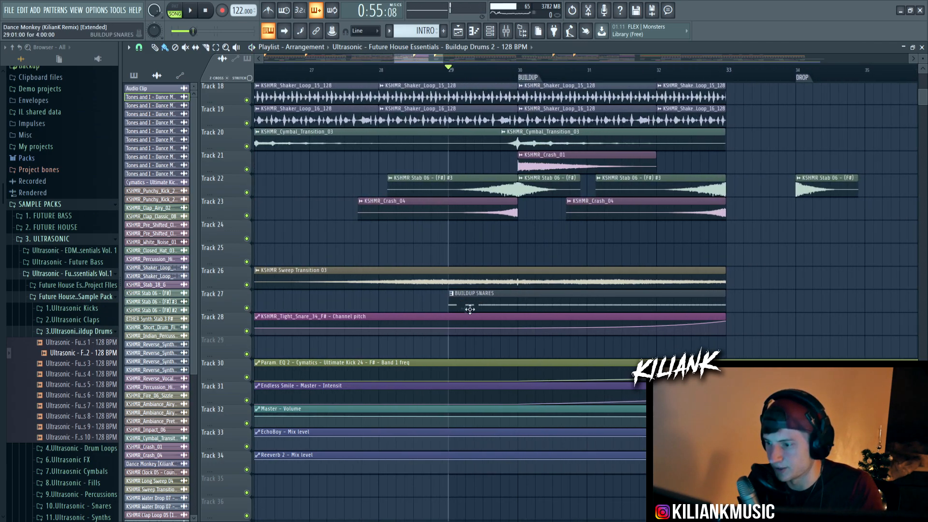
key("space")
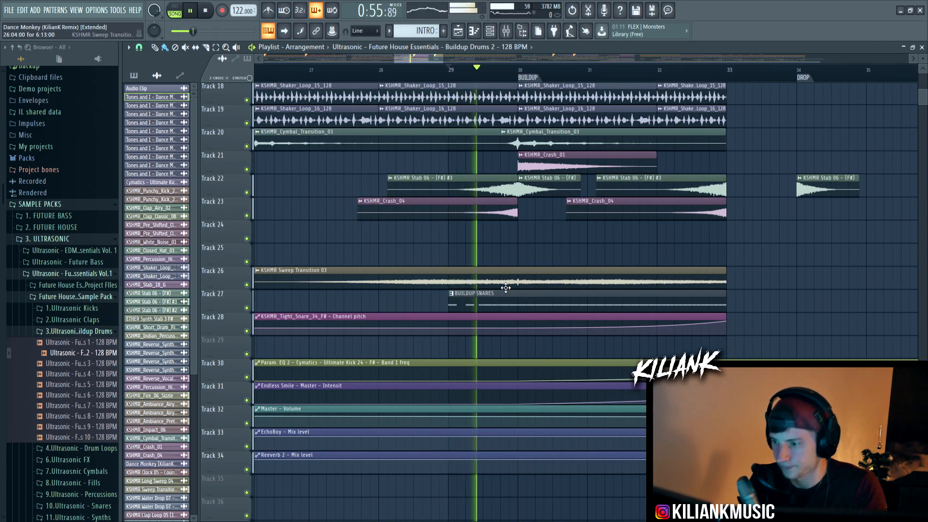
Step: Solo Track 27 and open the BUILDUP SNARES pattern's KSHMR_Tight_Snare_34_F# notes in the piano roll
scroll(516, 287, "down", 3, "ctrl")
right_click(246, 307)
key("space")
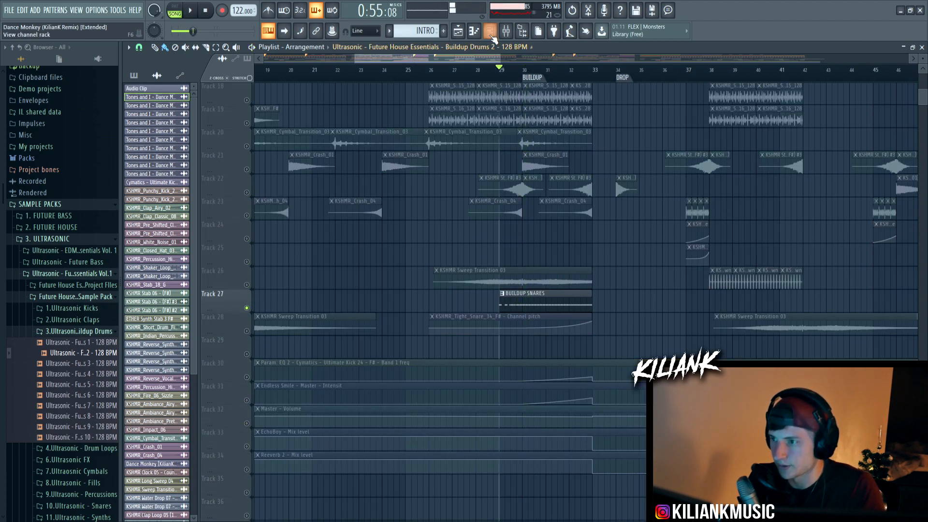
left_click(490, 31)
left_click(443, 32)
double_click(509, 296)
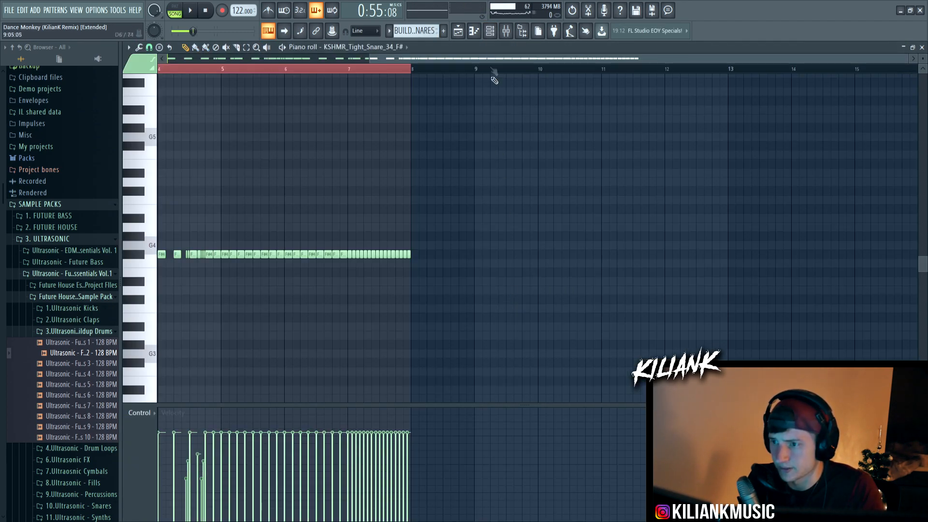
Step: Examine the Fruity parametric EQ 2 and OTT settings on the KSHMR_Tight_Snare_34_F# mixer channel while the snares play
left_click(489, 31)
left_click(258, 246)
double_click(388, 109)
right_click(607, 225)
left_click(846, 79)
left_click(844, 98)
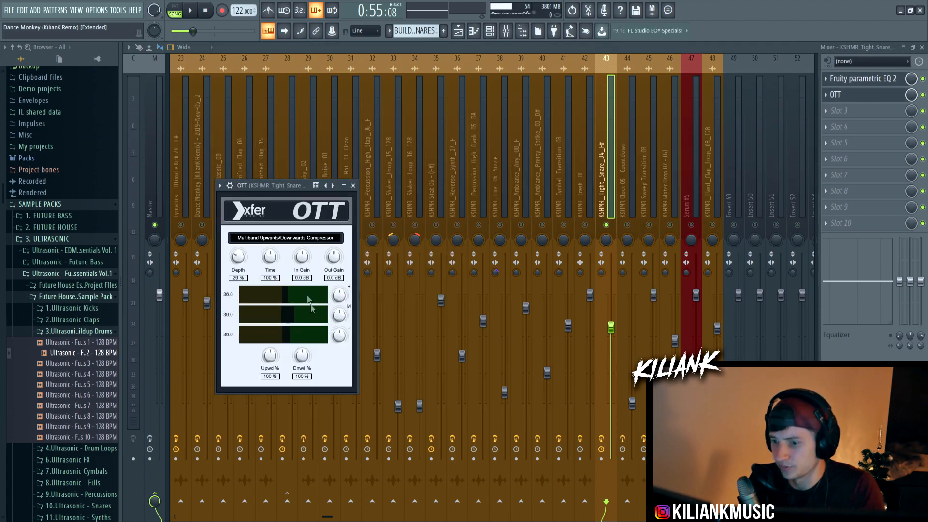
key("space")
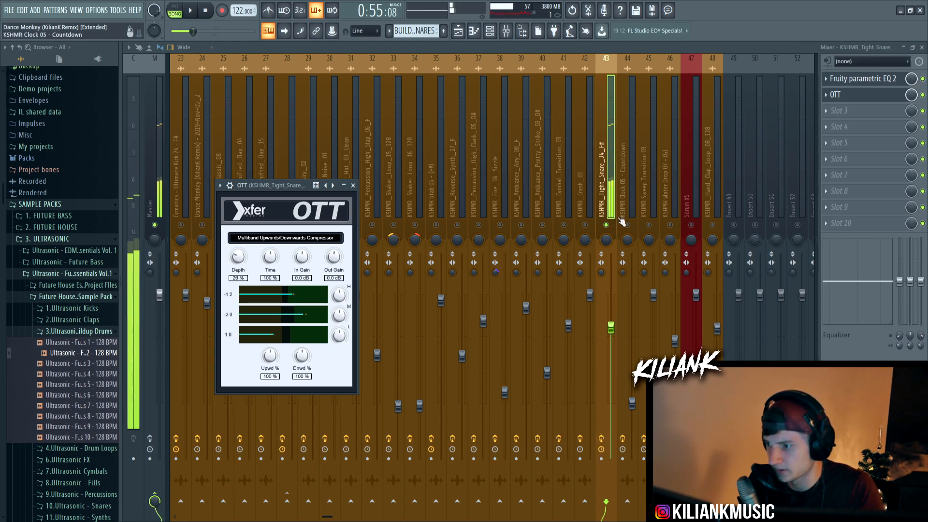
key("Escape")
Step: Return to the playlist, re-enable all tracks and play the end of the buildup from about bar 33
left_click(457, 30)
right_click(247, 308)
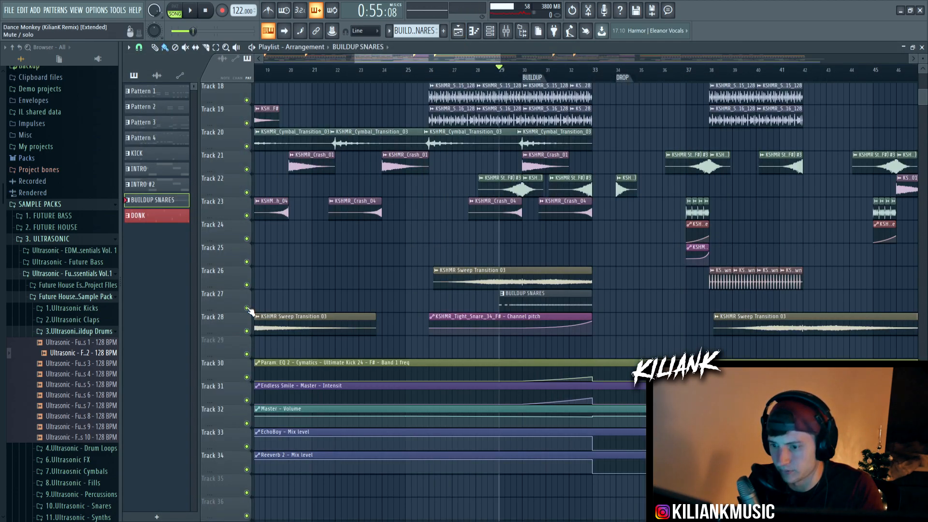
scroll(506, 184, "down", 5)
left_click(500, 71)
key("space")
left_click(517, 71)
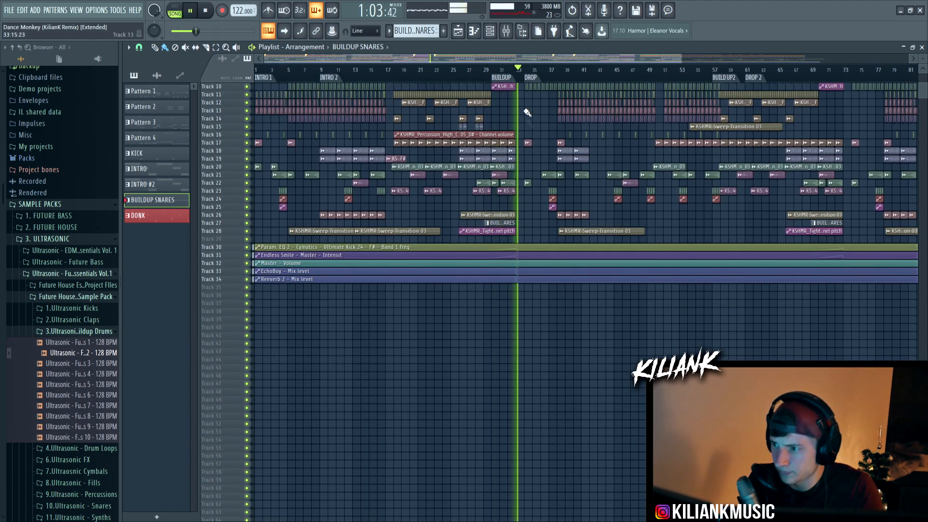
Step: Find the passage before the BUILDUP 2 marker in the playlist and briefly play it from about bar 51
scroll(546, 203, "up", 3)
scroll(531, 209, "up", 2)
scroll(537, 211, "down", 4)
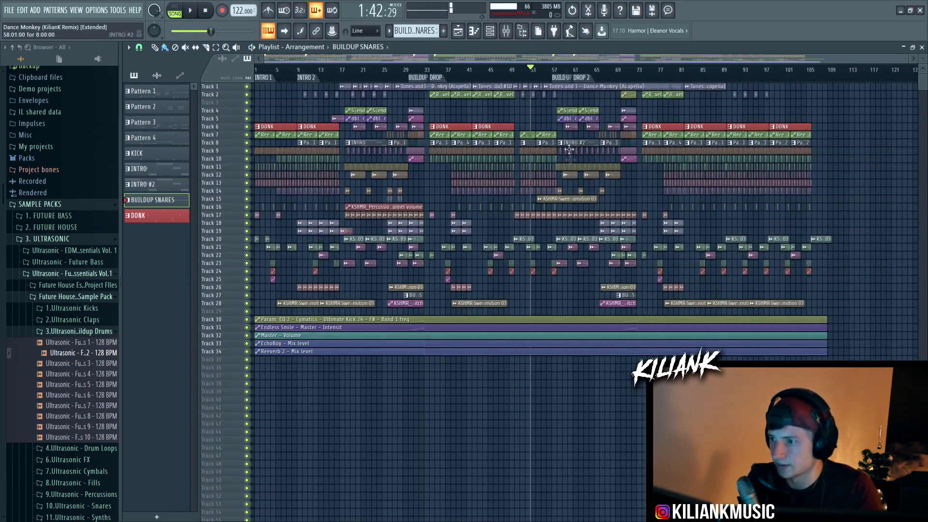
scroll(580, 182, "up", 3)
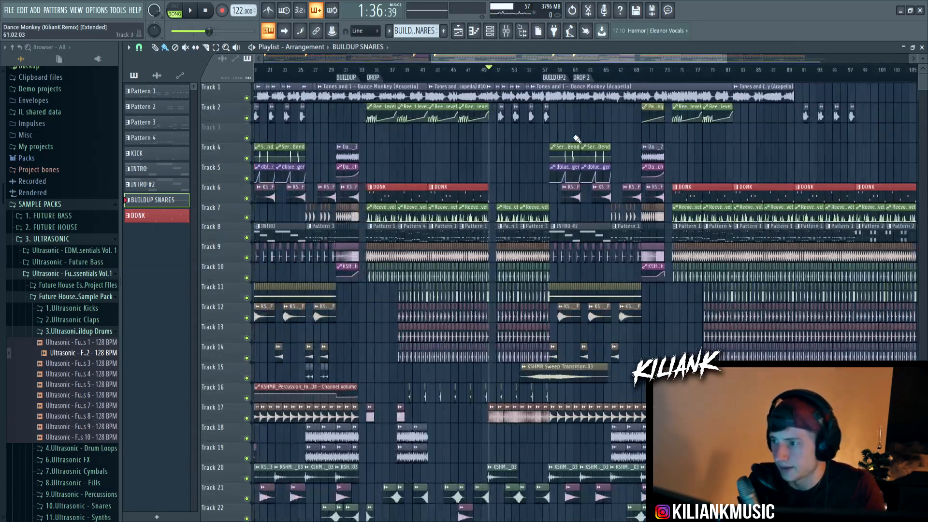
scroll(565, 131, "up", 3)
left_click(522, 73)
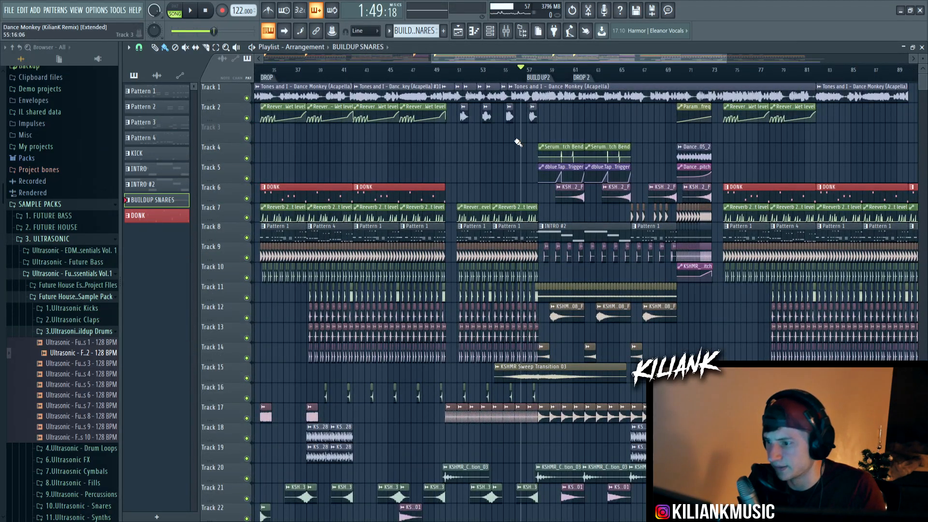
scroll(514, 140, "up", 3)
left_click(412, 77)
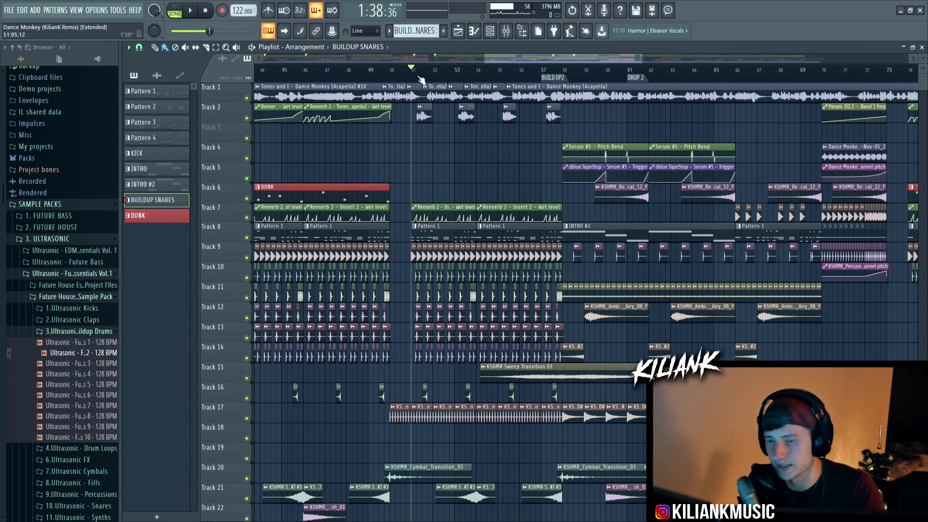
key("space")
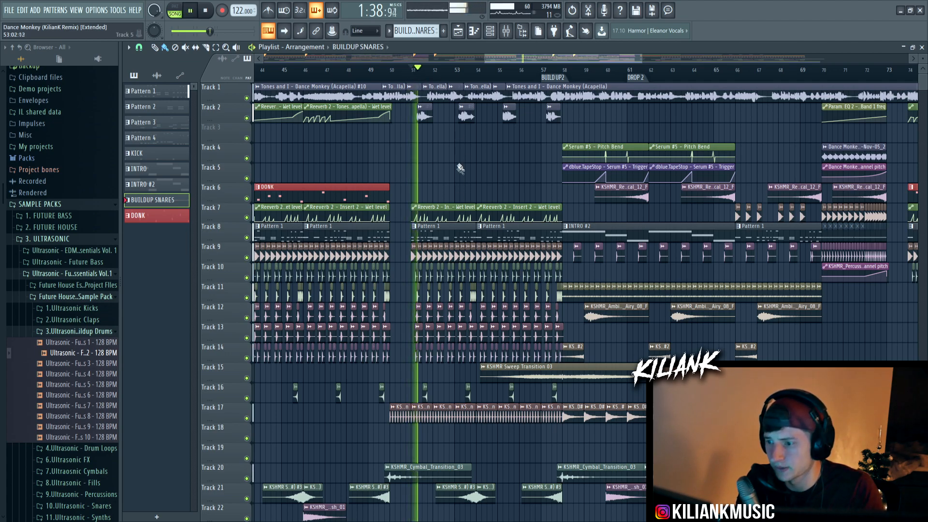
key("space")
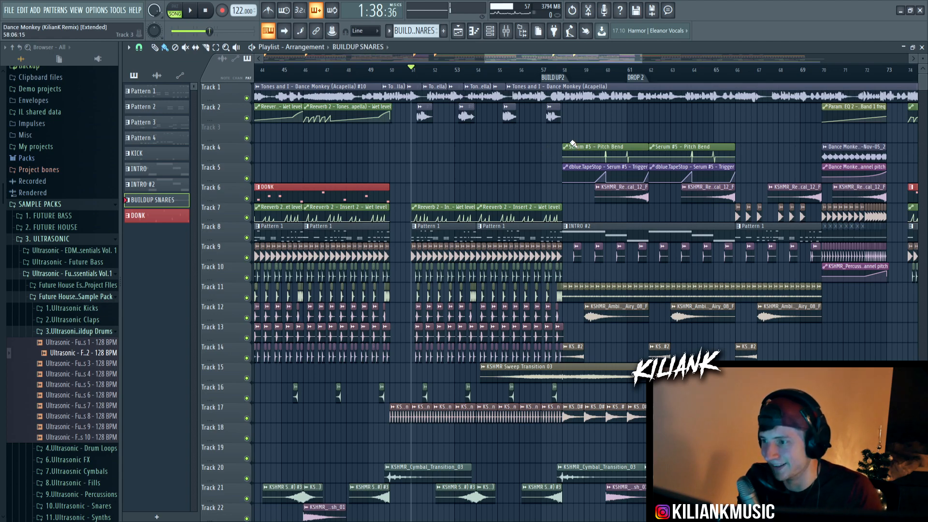
Step: Examine the second buildup's clips after bar 58, from the INTRO #2 pattern down to the effect and automation tracks
scroll(568, 100, "down", 5)
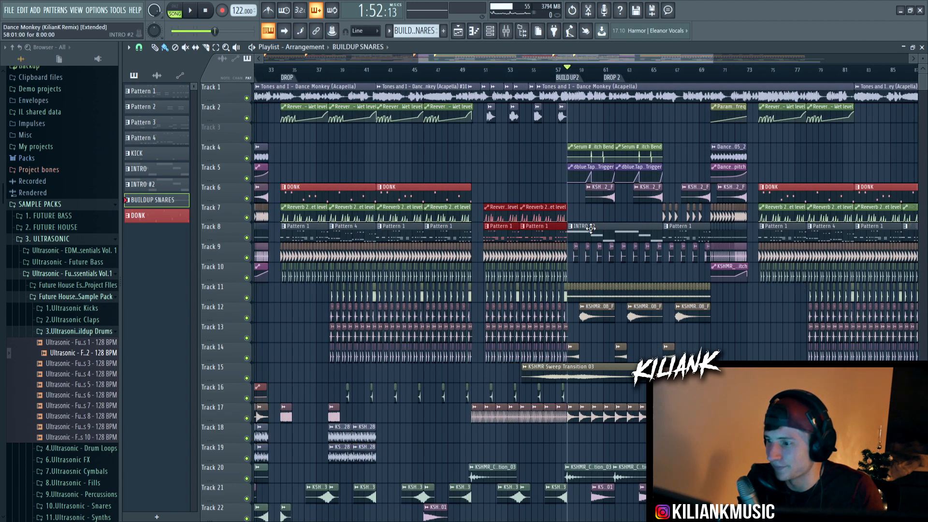
scroll(584, 226, "down", 5)
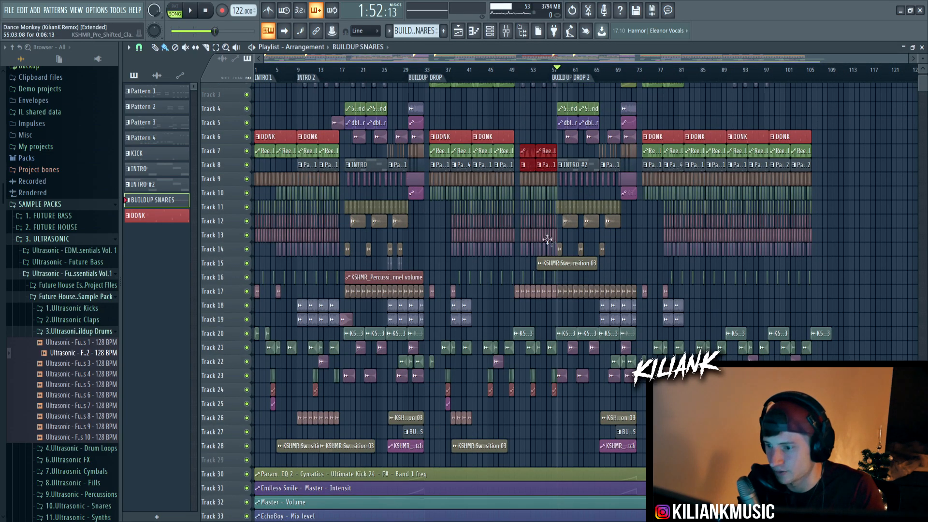
scroll(546, 240, "up", 3)
scroll(578, 150, "up", 4)
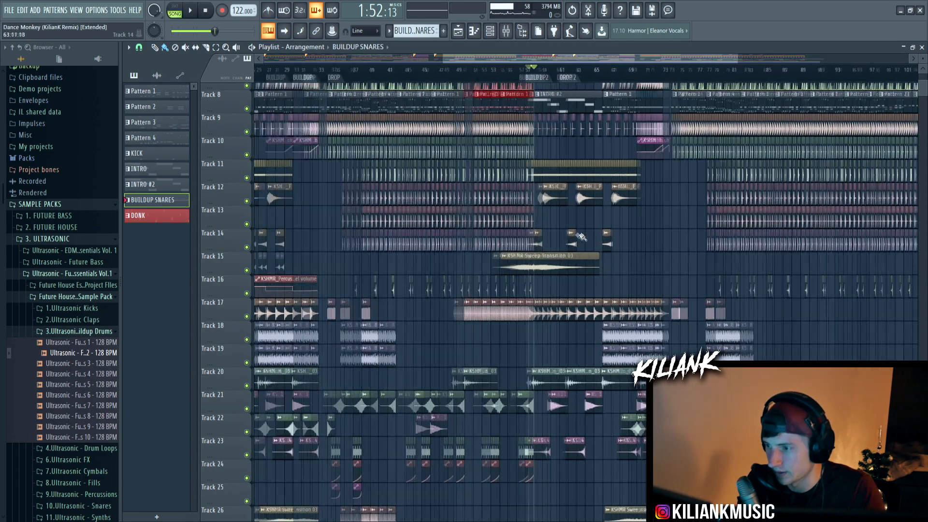
key("space")
key("space")
scroll(578, 150, "down", 8)
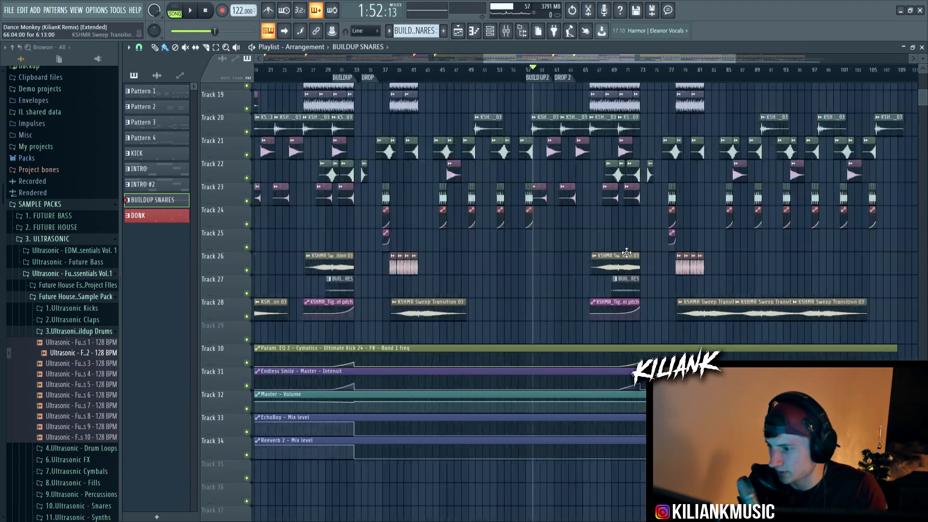
scroll(565, 182, "up", 6)
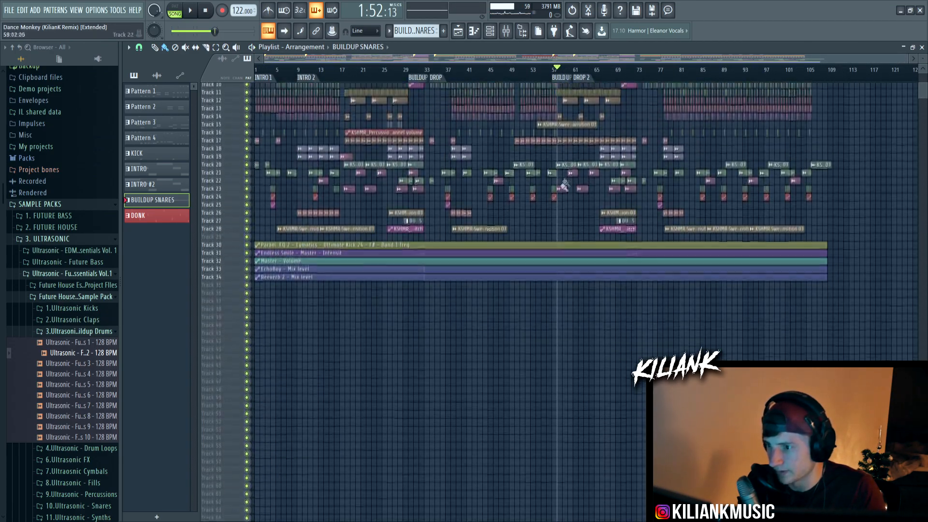
Step: Set the playback position to about bar 17 and play the INTRO pattern's entry with the mixer in view
left_click(334, 70)
scroll(320, 101, "up", 3)
scroll(597, 71, "up", 4)
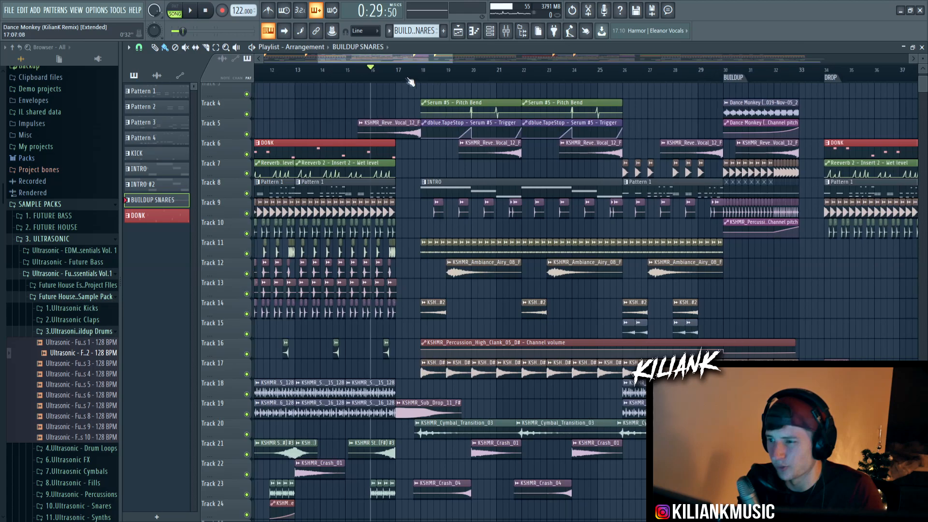
left_click(411, 77)
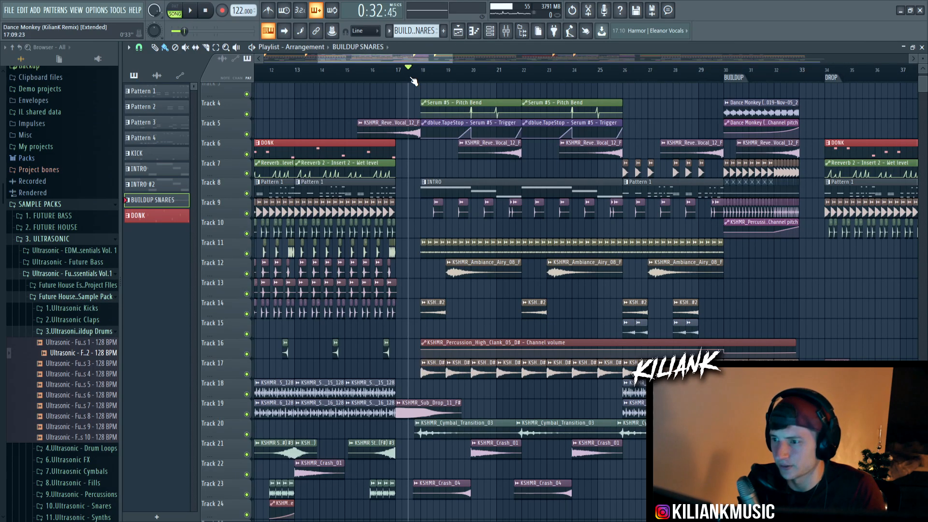
left_click(506, 31)
left_click(164, 194)
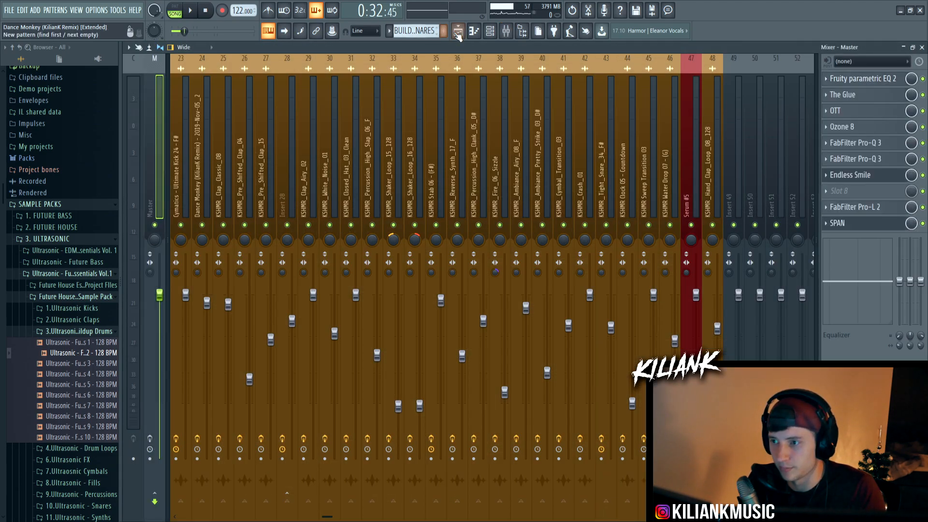
left_click(457, 31)
left_click(513, 30)
key("space")
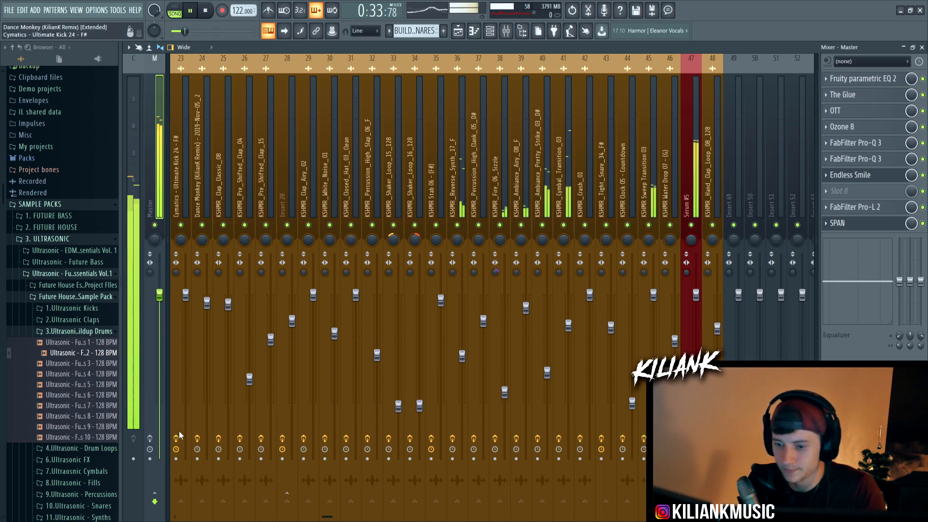
Step: Enable the master channel's effect slots and replay the passage from about bar 18
key("space")
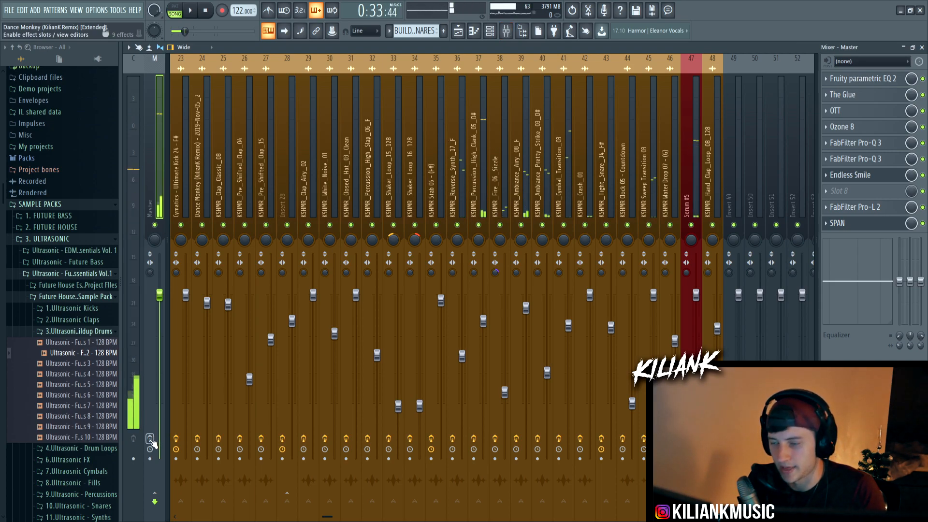
key("space")
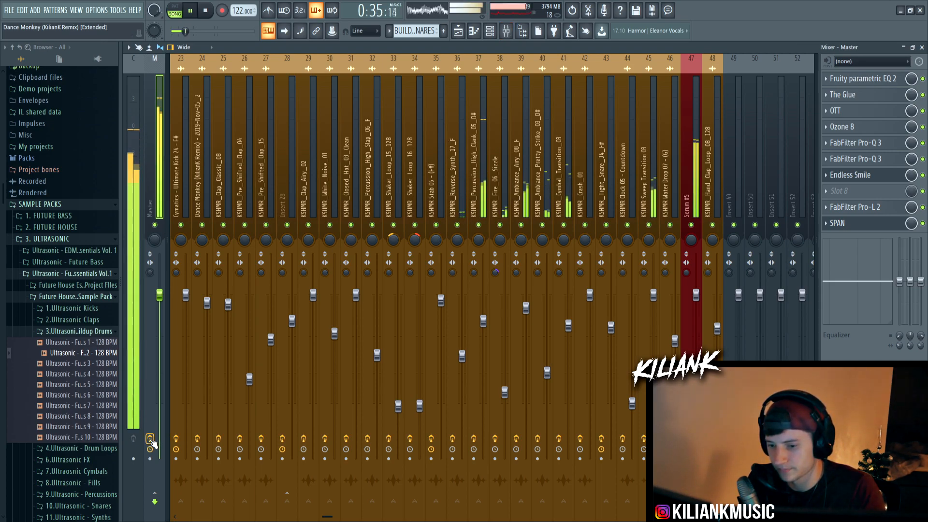
key("space")
Step: Return to the playlist and examine the percussion, crash, sweep and automation clips on Tracks 17 to 34 before the drop
left_click(457, 30)
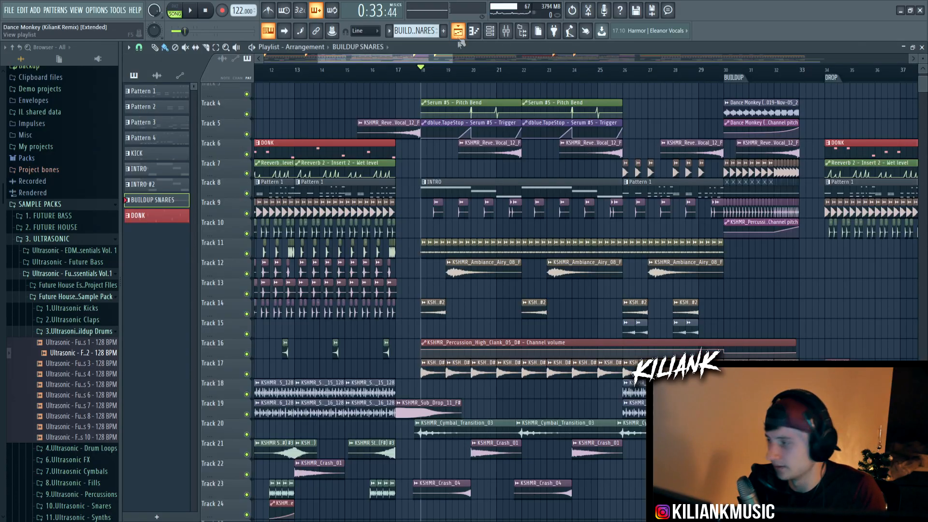
scroll(451, 280, "down", 3)
scroll(348, 265, "up", 2)
scroll(372, 268, "up", 2)
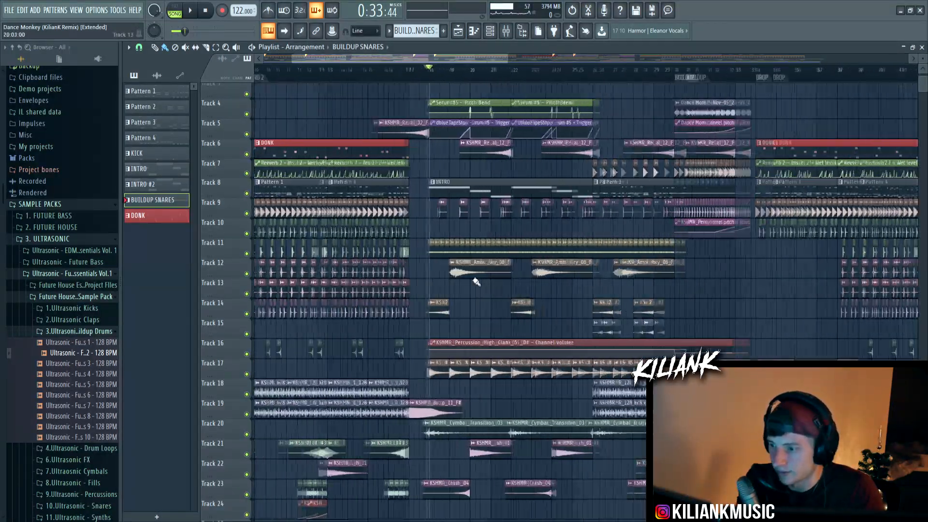
scroll(475, 282, "down", 3)
scroll(474, 278, "down", 4)
scroll(468, 260, "right", 1)
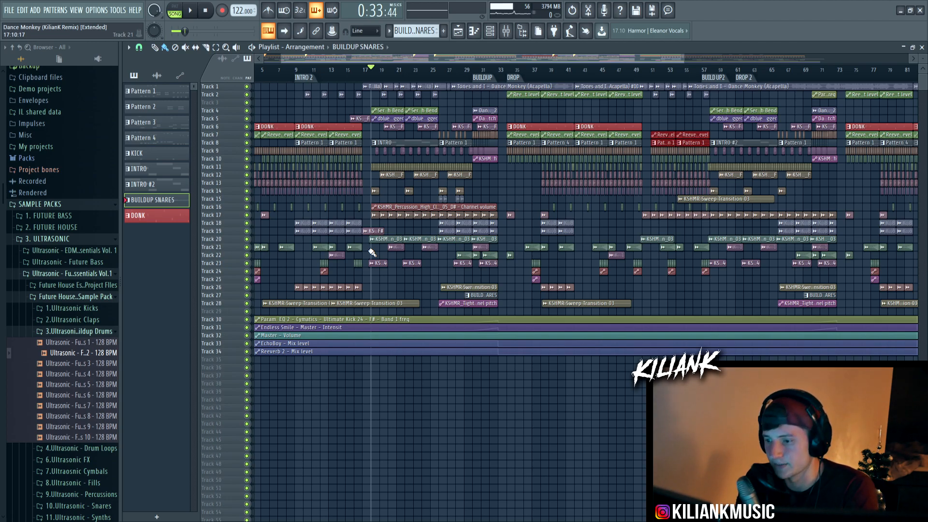
scroll(368, 273, "up", 4)
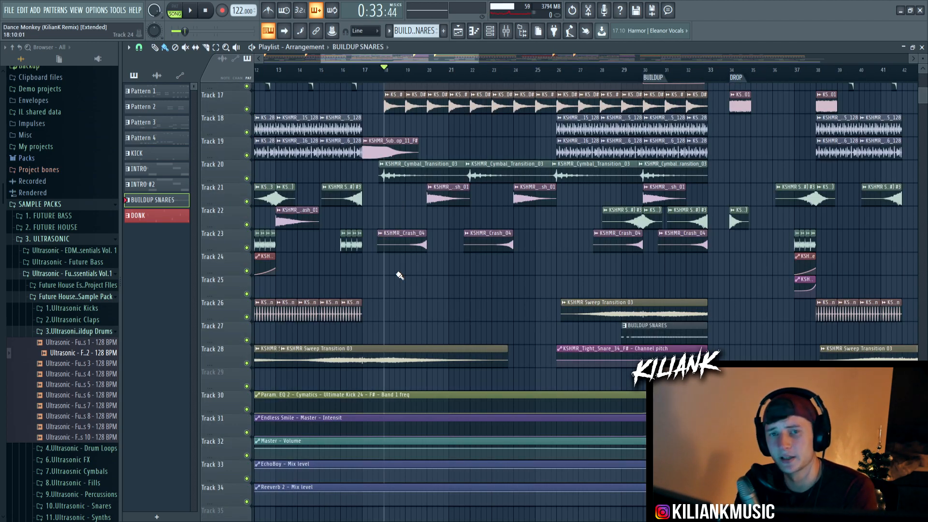